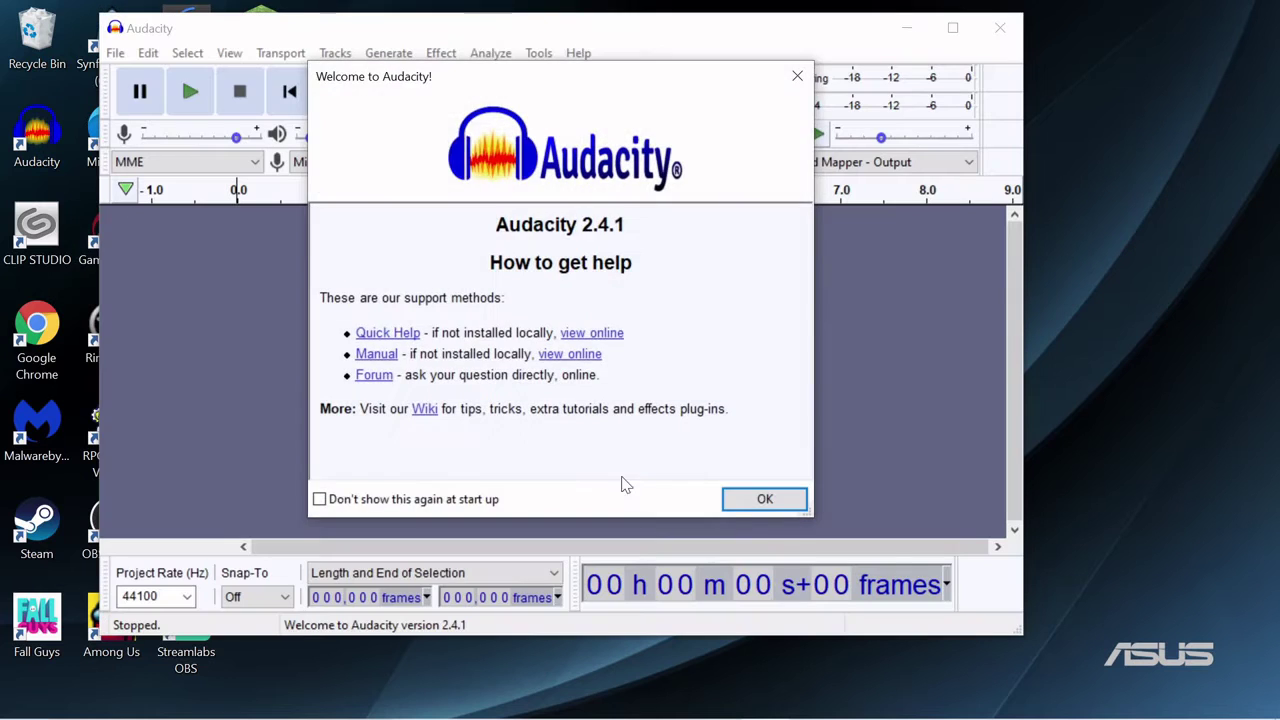
Step: Record a short spoken clip in Audacity and select its opening and quiet tail
{"action": "left_click", "coordinate": [778, 503]}
{"action": "left_click", "coordinate": [398, 91]}
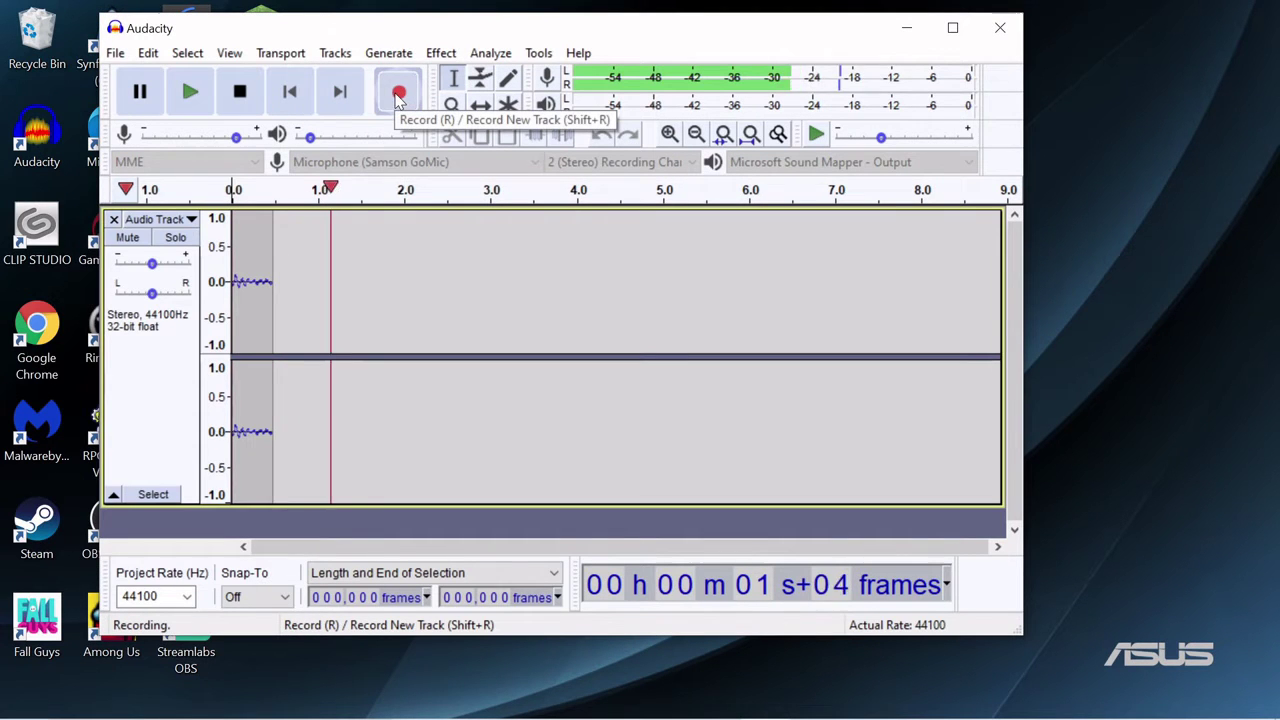
{"action": "left_click", "coordinate": [240, 91]}
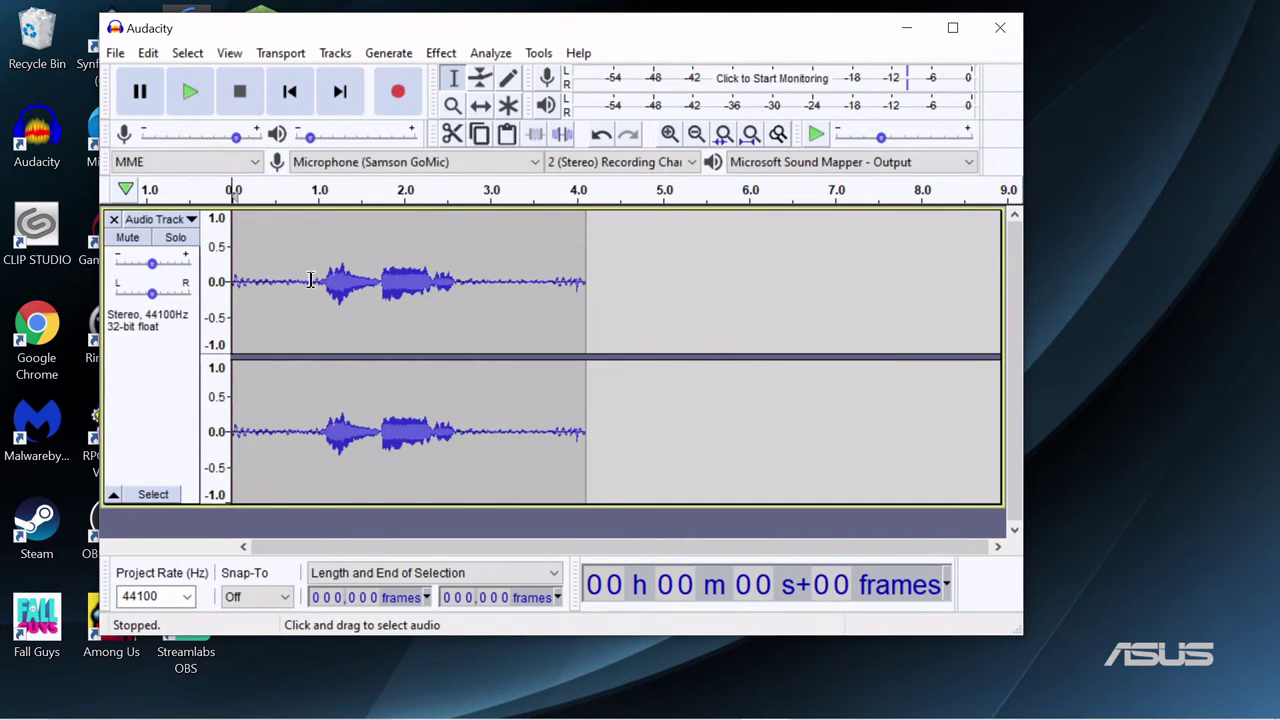
{"action": "left_click_drag", "start_coordinate": [314, 263], "coordinate": [232, 268]}
{"action": "left_click_drag", "start_coordinate": [460, 251], "coordinate": [586, 251]}
Step: Save the Audacity project as 'hello bees'
{"action": "left_click", "coordinate": [115, 53]}
{"action": "mouse_move", "coordinate": [143, 169]}
{"action": "left_click", "coordinate": [320, 169]}
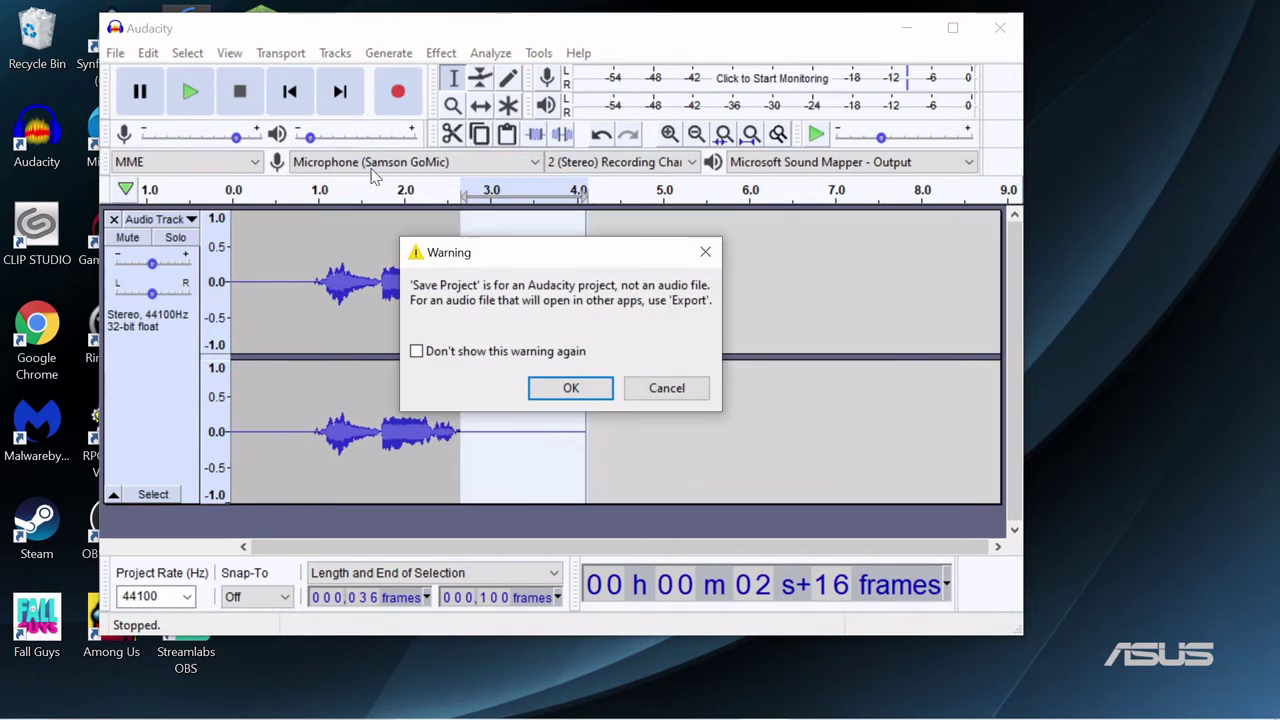
{"action": "left_click", "coordinate": [569, 386]}
{"action": "type", "text": "hello bees"}
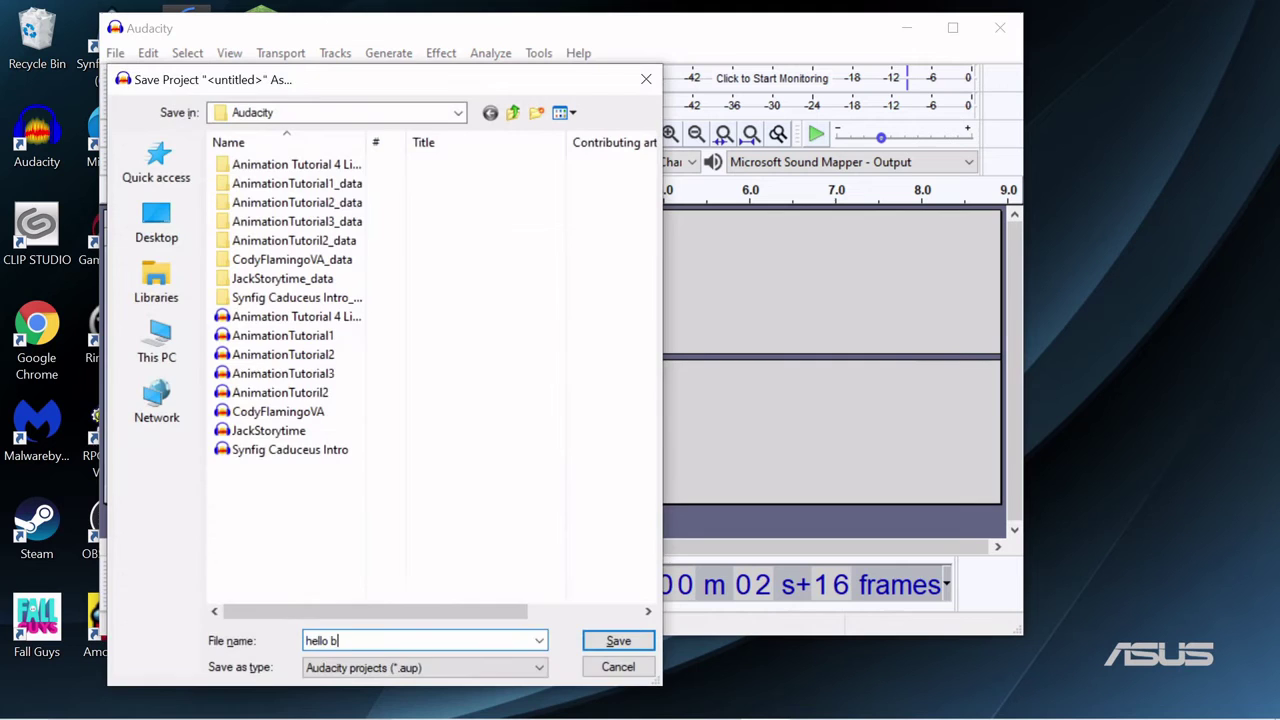
{"action": "key", "text": "Return"}
Step: Export the recording as a WAV file into the Audacity folder
{"action": "left_click", "coordinate": [115, 53]}
{"action": "mouse_move", "coordinate": [157, 197]}
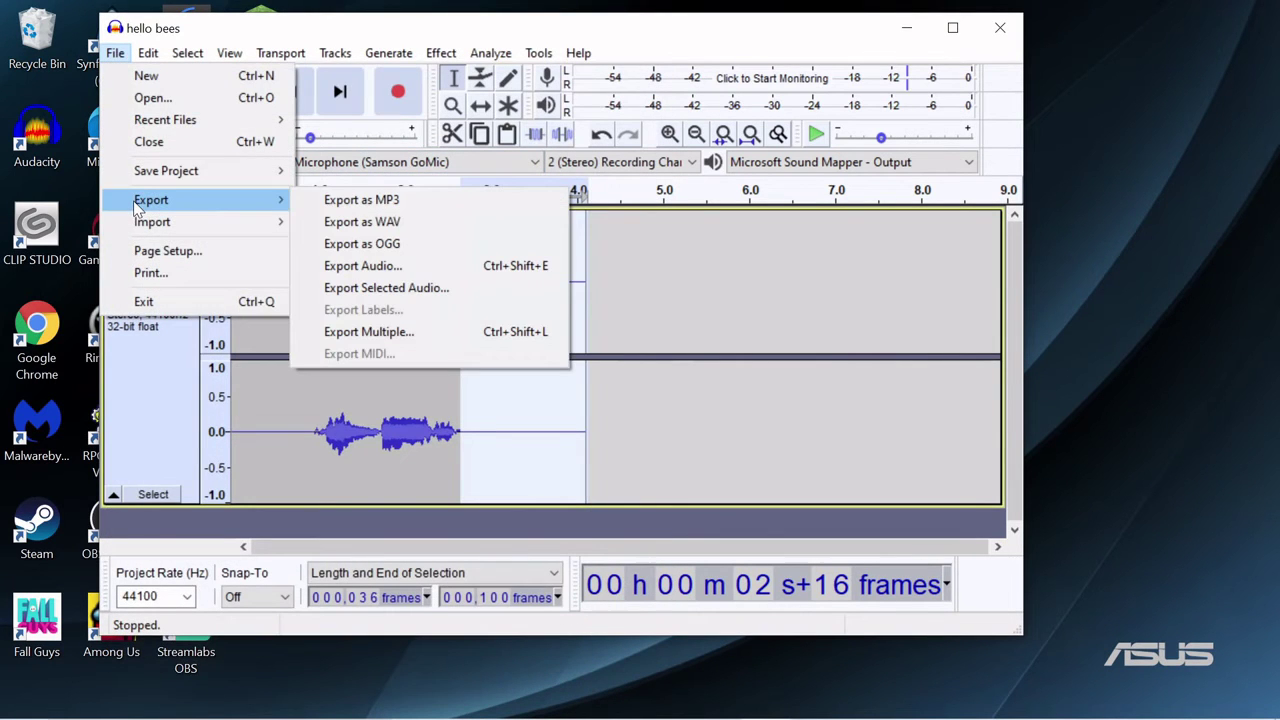
{"action": "left_click", "coordinate": [320, 220]}
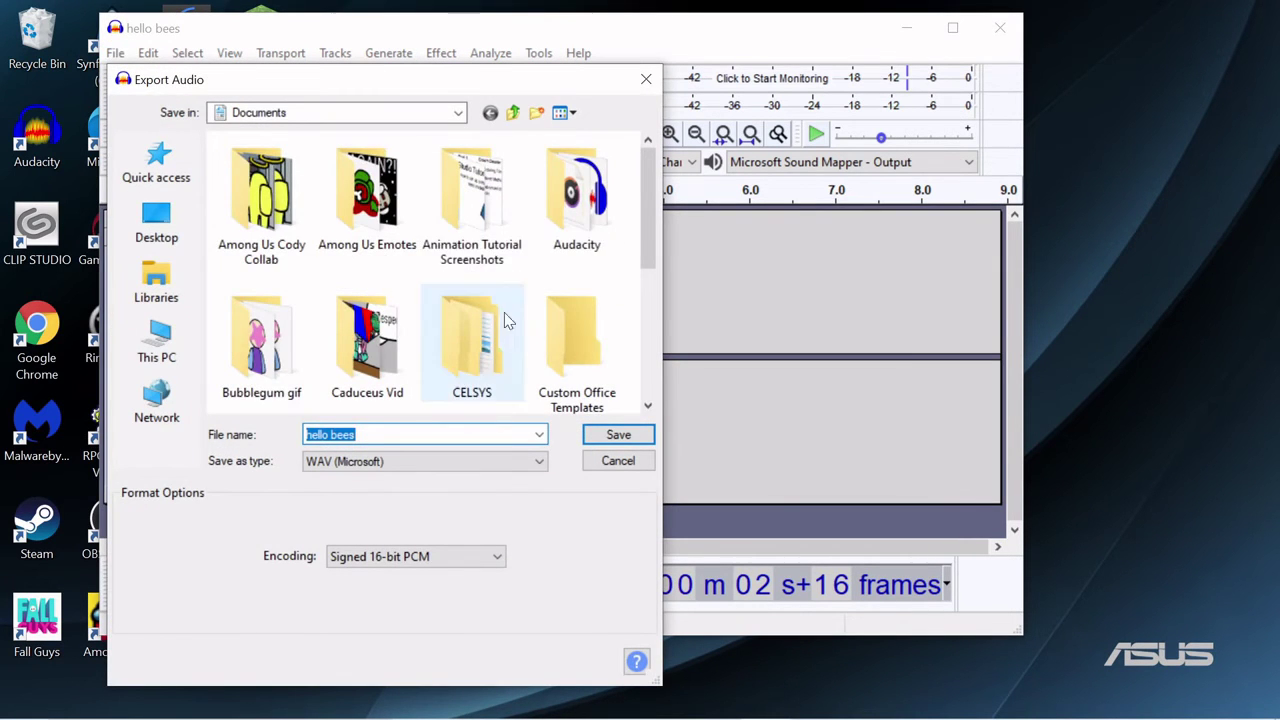
{"action": "double_click", "coordinate": [570, 232]}
Step: Finish saving the WAV, then launch Papagayo and maximize its window
{"action": "left_click", "coordinate": [618, 435]}
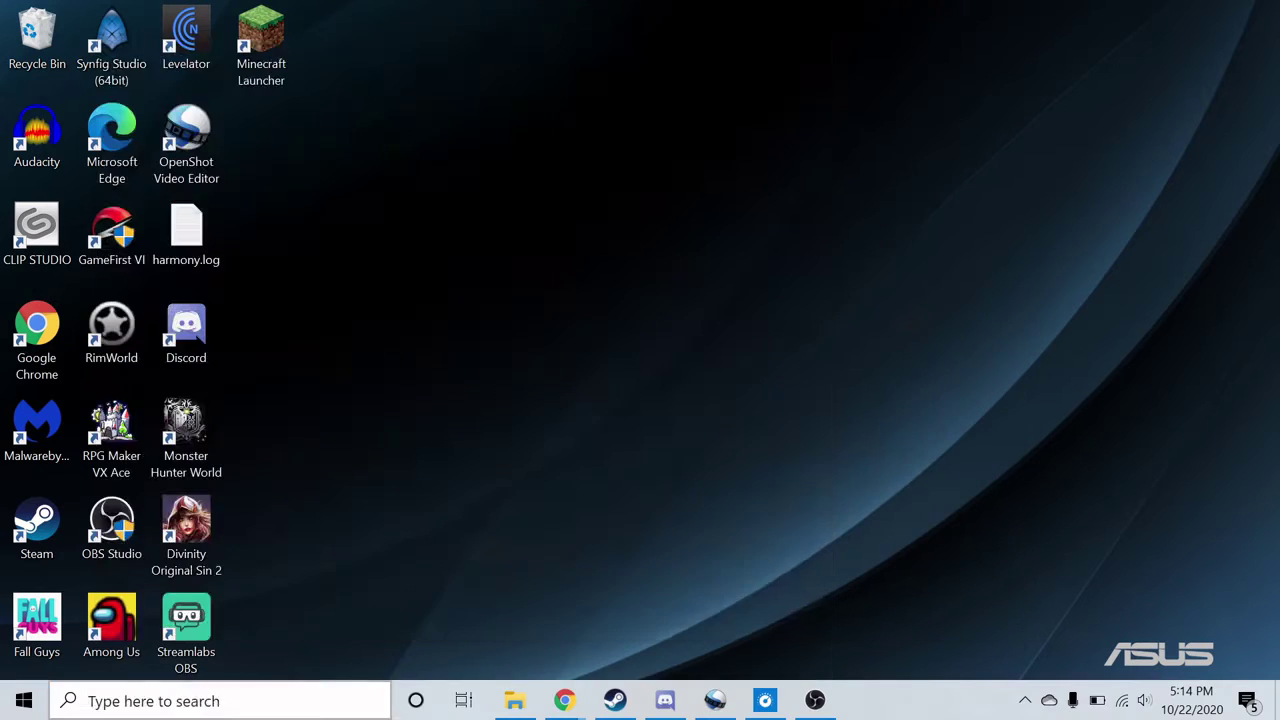
{"action": "key", "text": "super"}
{"action": "type", "text": "papa"}
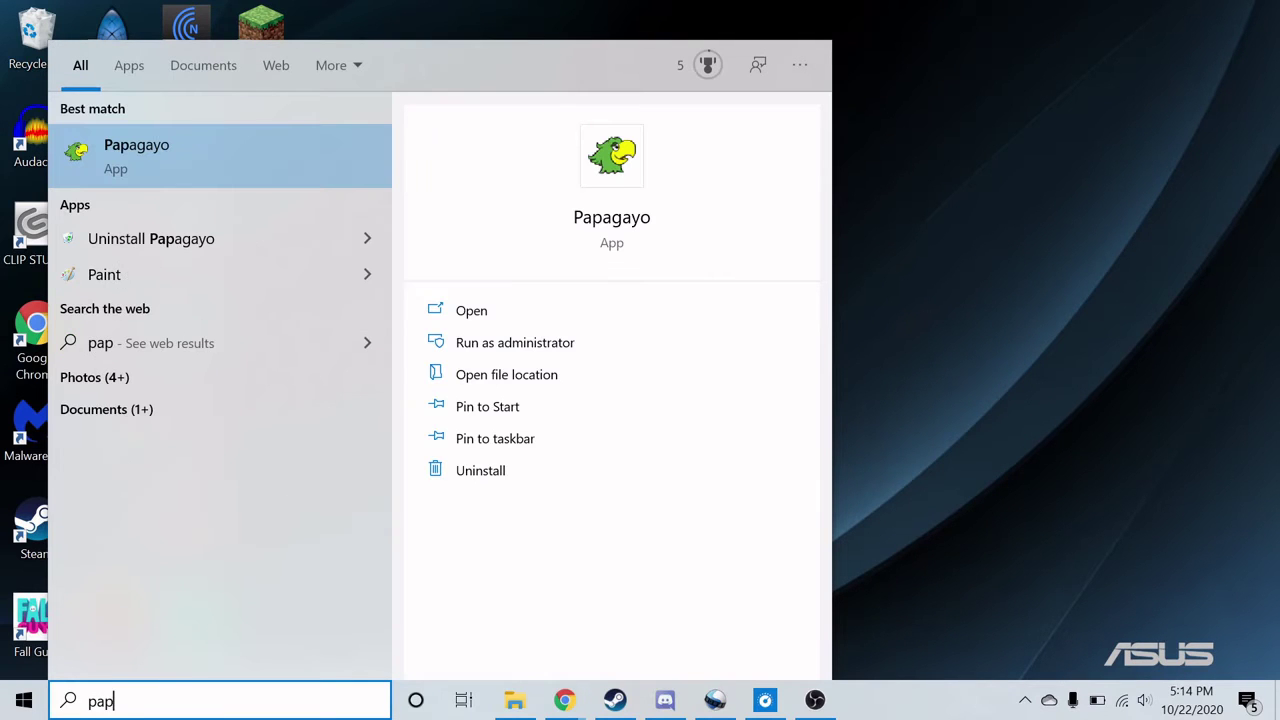
{"action": "left_click", "coordinate": [137, 152]}
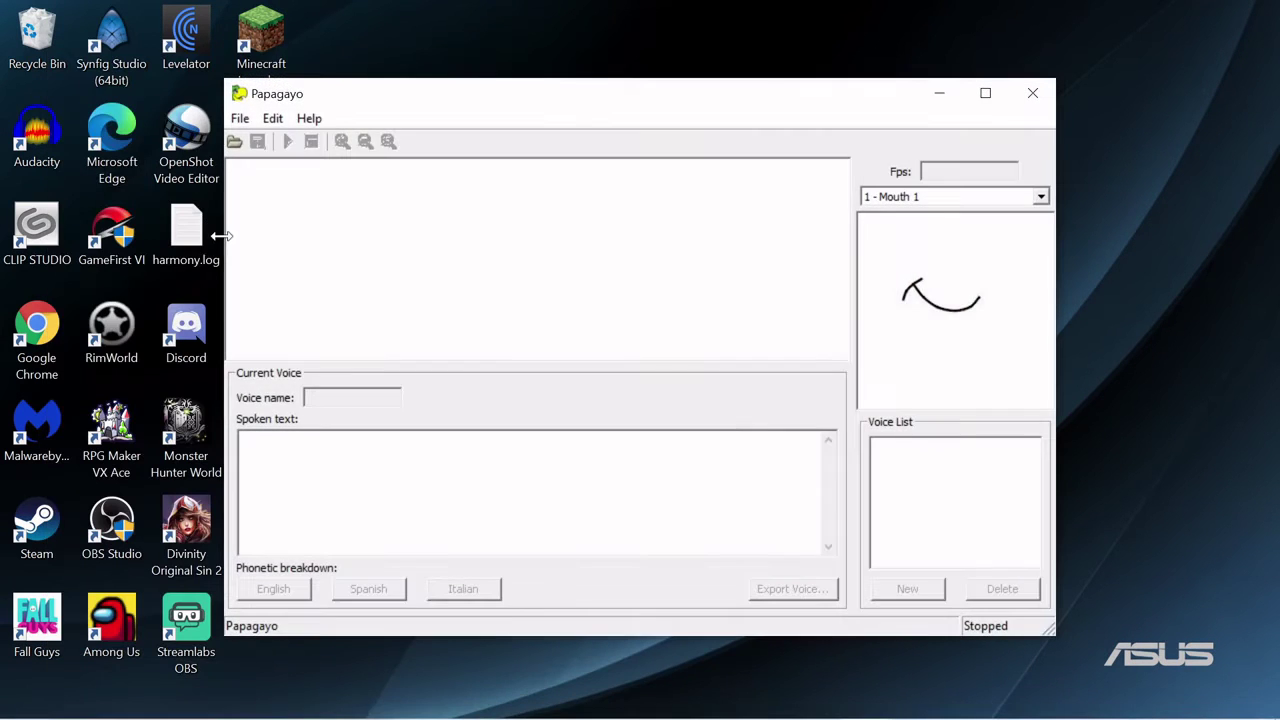
{"action": "left_click", "coordinate": [240, 118]}
{"action": "left_click", "coordinate": [240, 118]}
{"action": "left_click", "coordinate": [971, 97]}
Step: Open the hello bees recording as the audio for a new Papagayo project
{"action": "left_click", "coordinate": [15, 34]}
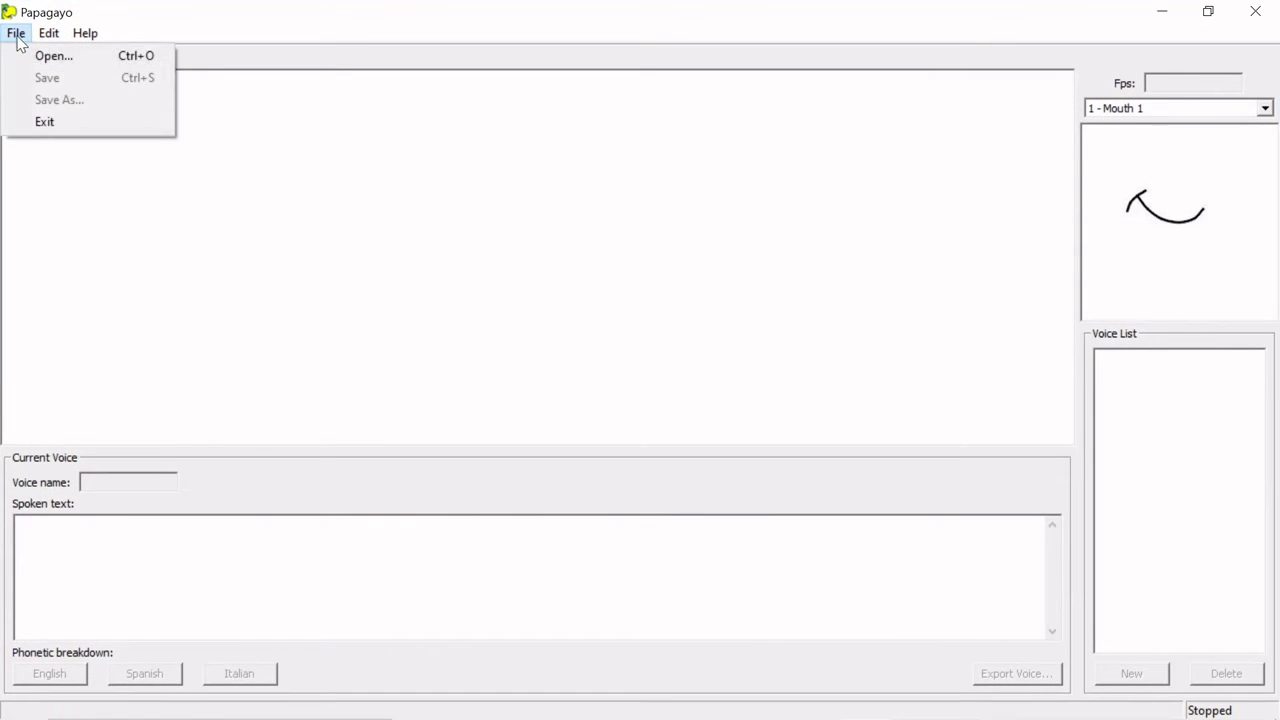
{"action": "left_click", "coordinate": [26, 57]}
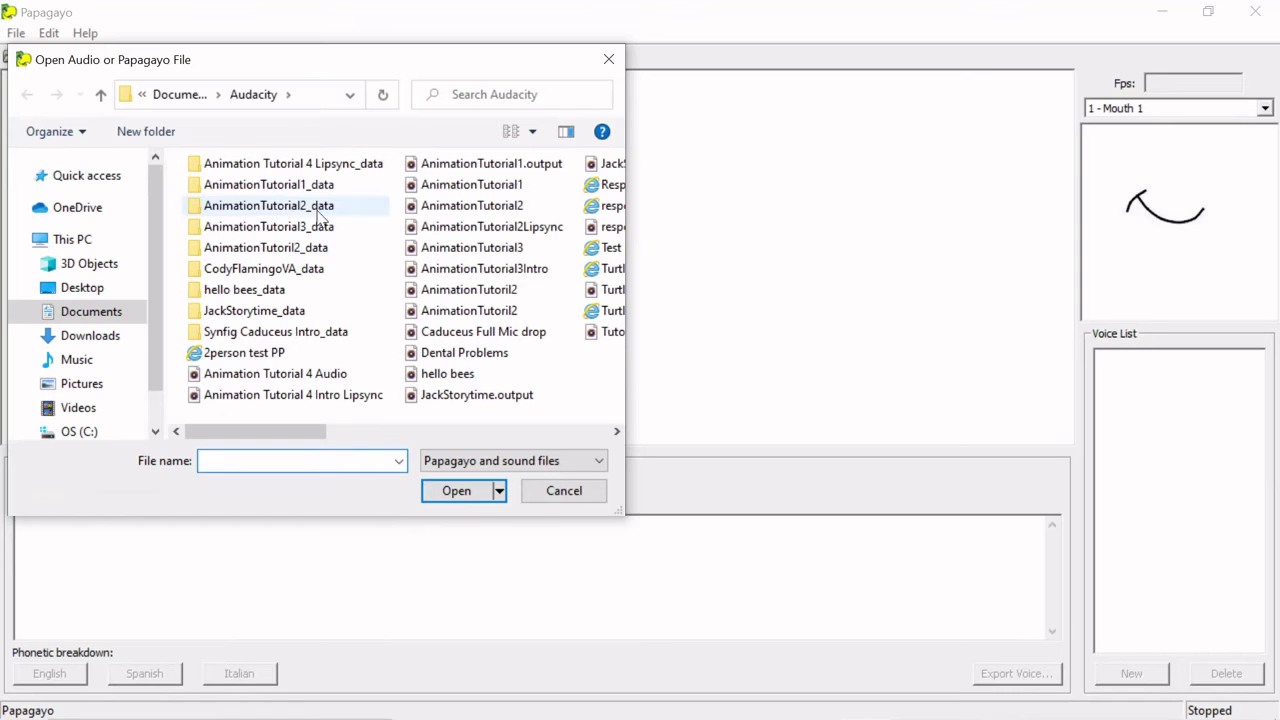
{"action": "left_click", "coordinate": [447, 373]}
{"action": "left_click", "coordinate": [457, 490]}
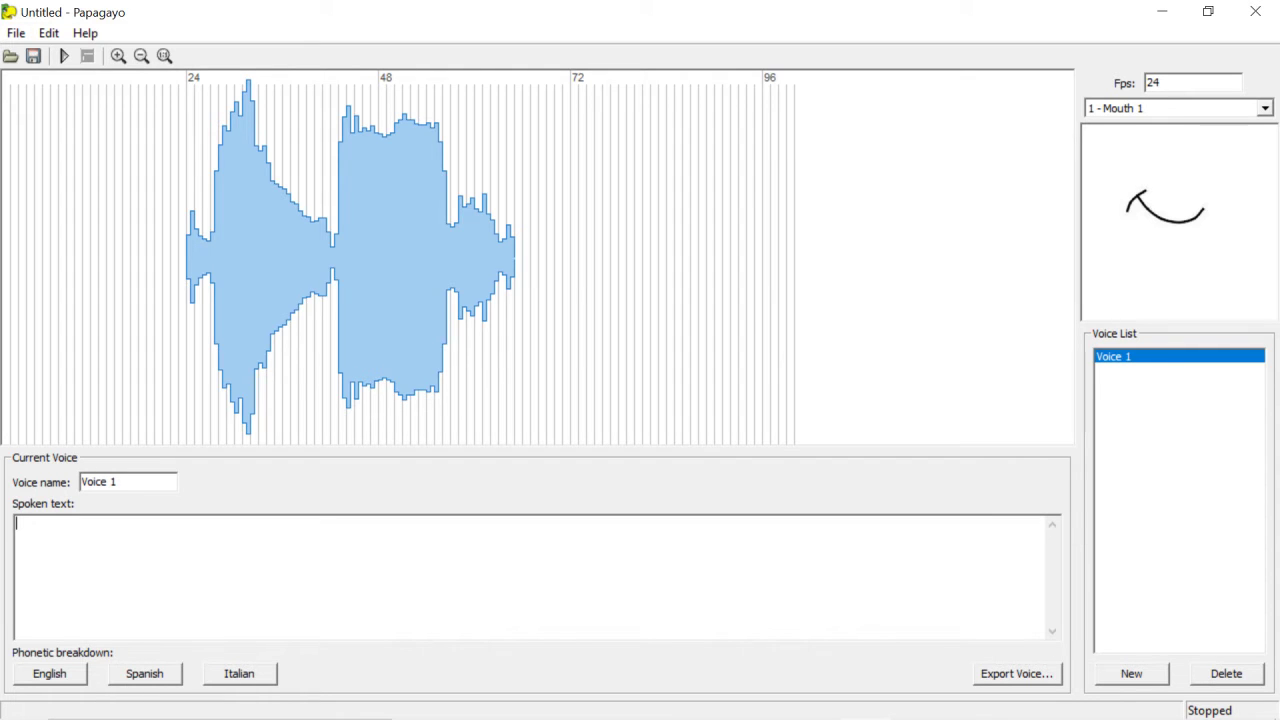
Step: Play and scrub the clip, then enter 'Hello bees' as Voice 1's spoken text
{"action": "left_click", "coordinate": [65, 57]}
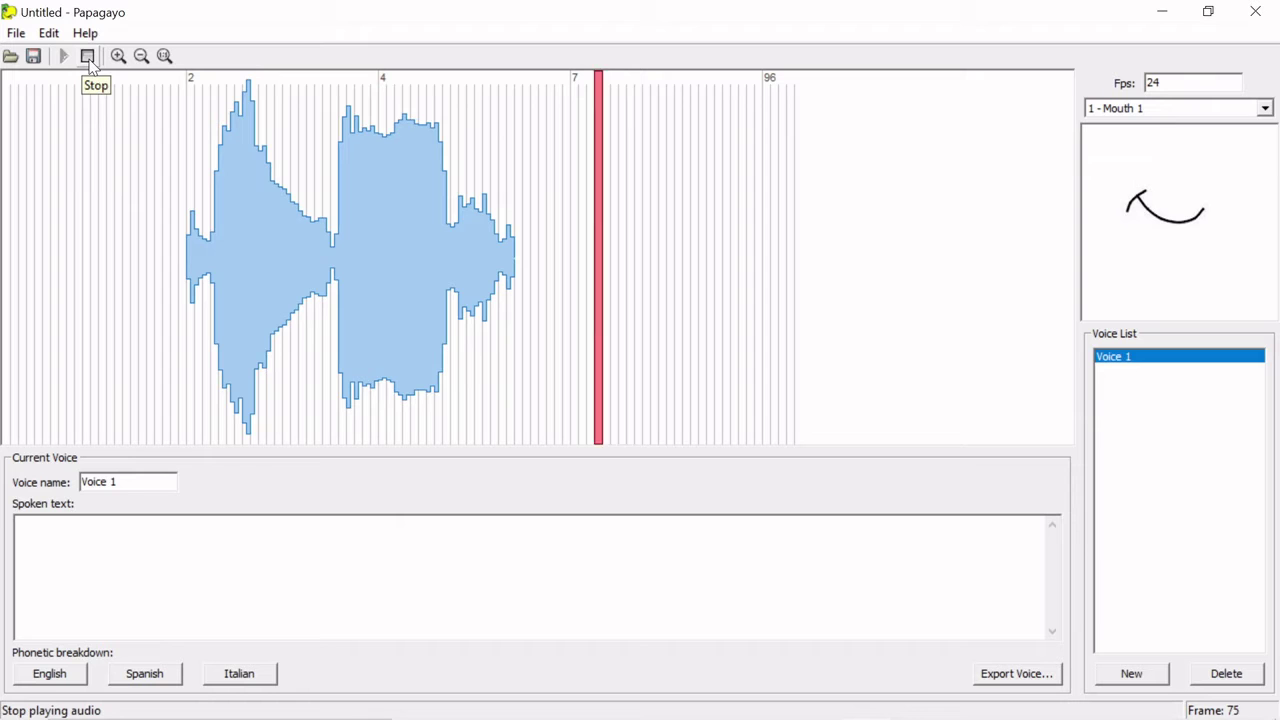
{"action": "left_click", "coordinate": [88, 57]}
{"action": "left_click_drag", "start_coordinate": [156, 185], "coordinate": [524, 226]}
{"action": "type", "text": "Hello "}
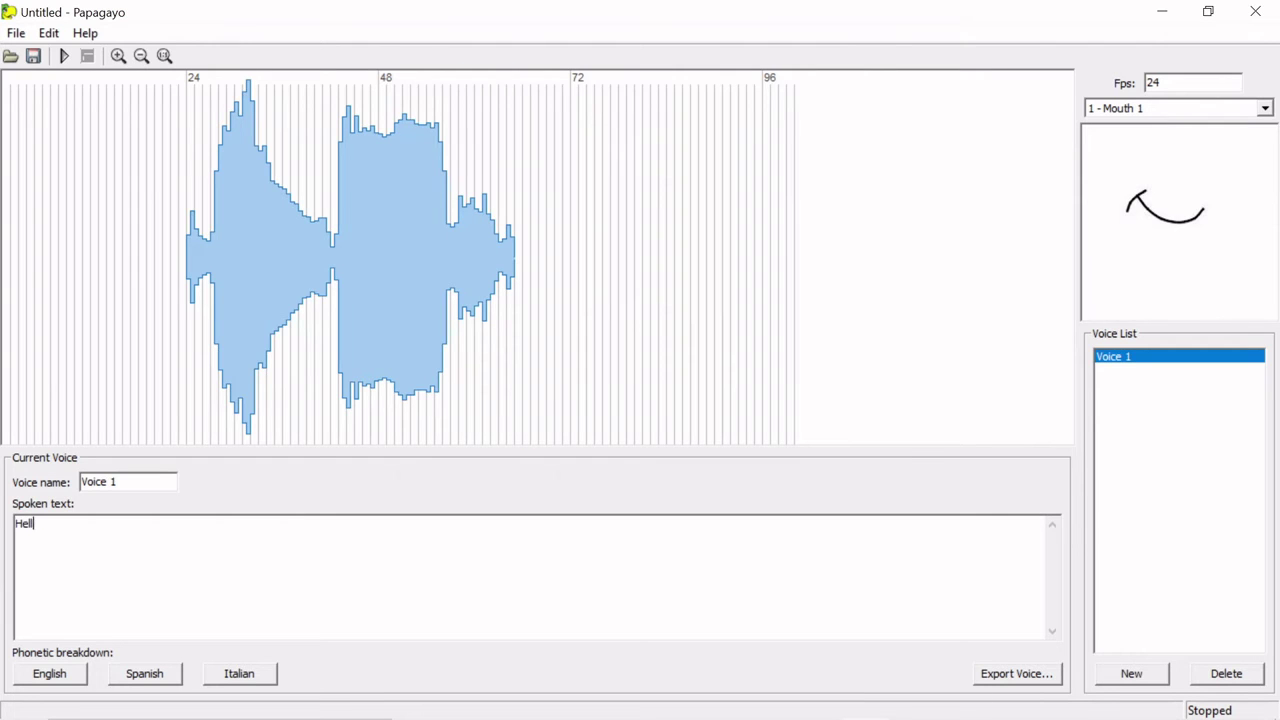
{"action": "type", "text": "bees"}
Step: Run the English breakdown to get Hello bees word bars and AI, L, O, MBP, E phonemes
{"action": "left_click", "coordinate": [50, 674]}
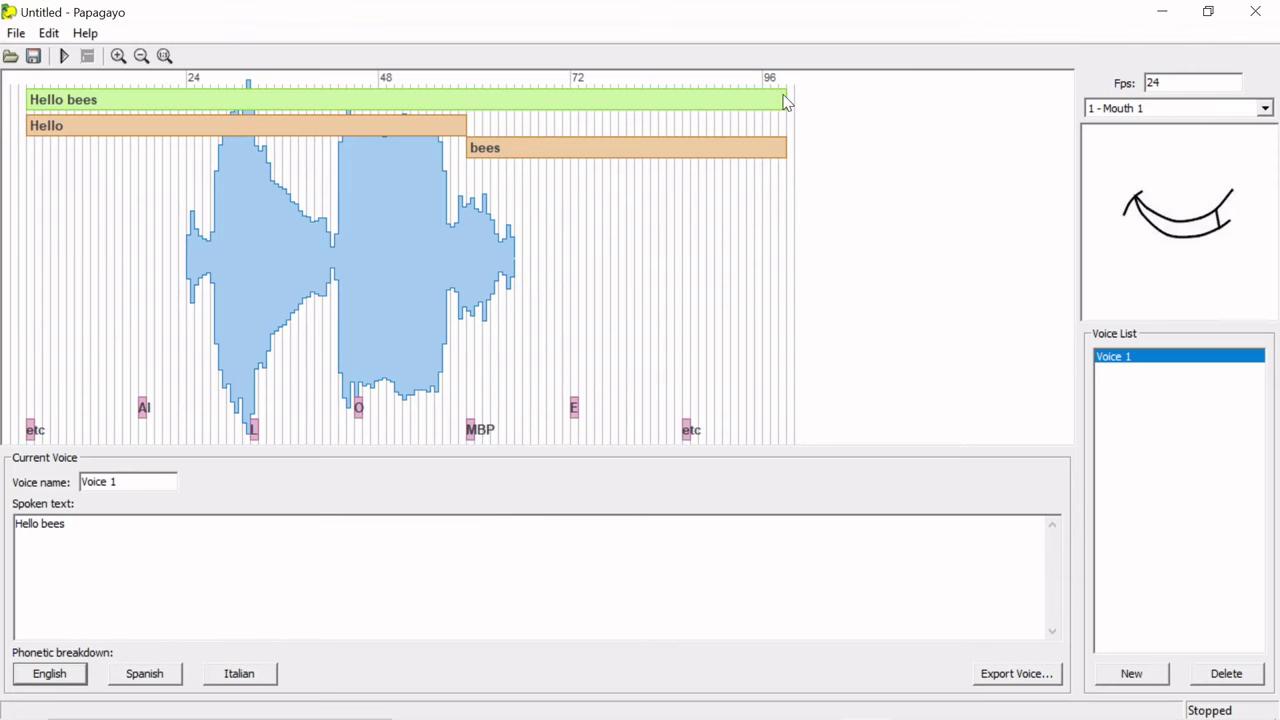
Step: Fit the Hello bees phrase bar to frames 24–58, where the sound occurs
{"action": "mouse_move", "coordinate": [786, 100]}
{"action": "left_mouse_down"}
{"action": "mouse_move", "coordinate": [549, 120]}
{"action": "mouse_move", "coordinate": [786, 120]}
{"action": "left_mouse_up"}
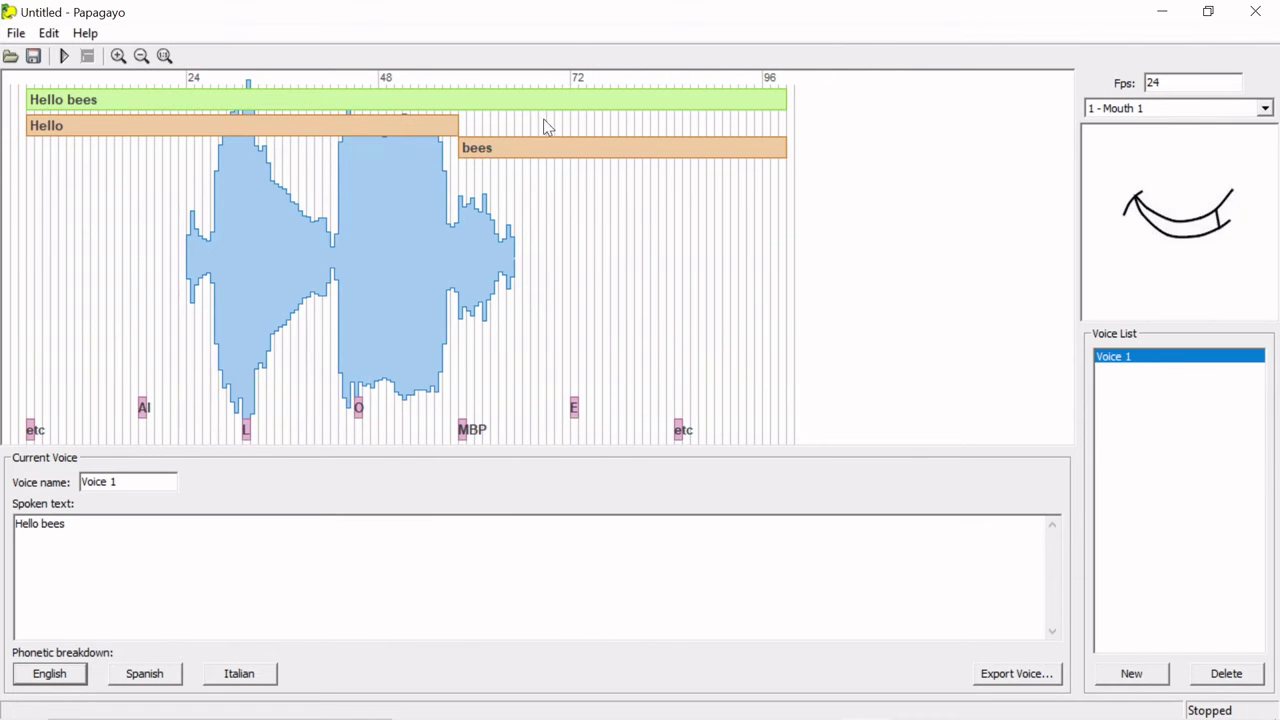
{"action": "left_click_drag", "start_coordinate": [157, 103], "coordinate": [66, 100]}
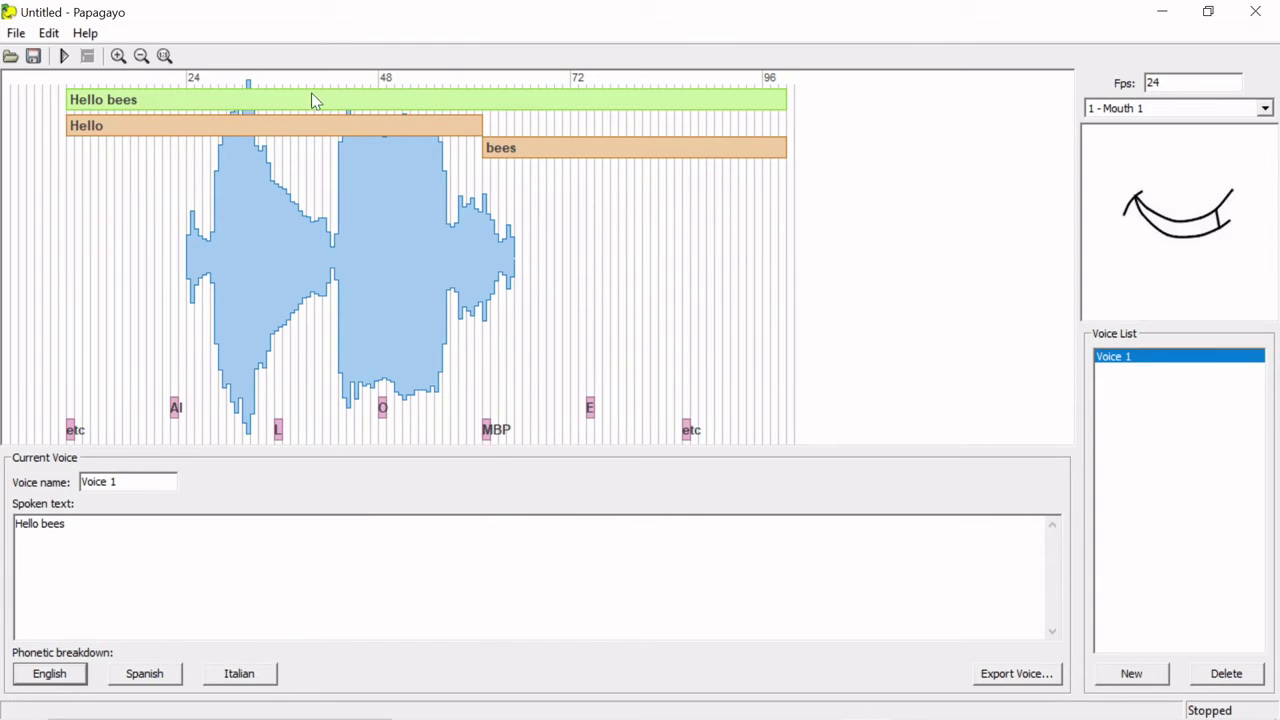
{"action": "left_click_drag", "start_coordinate": [434, 100], "coordinate": [540, 100]}
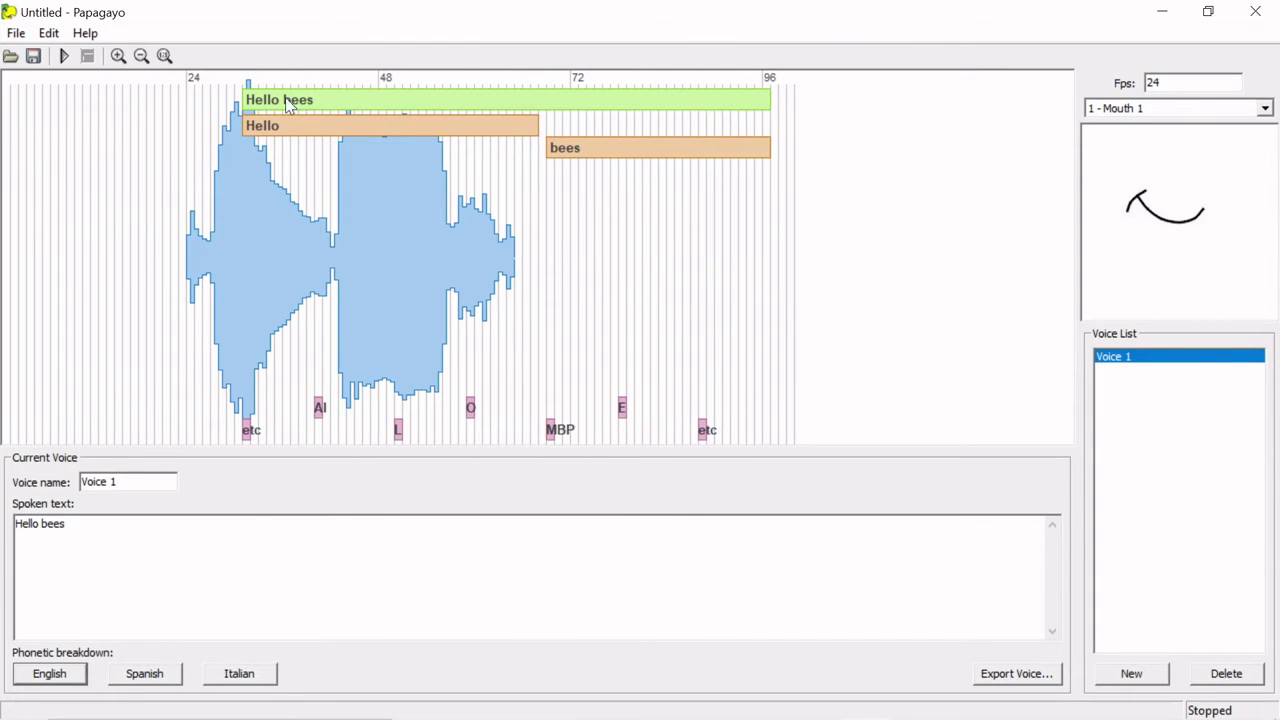
{"action": "left_click_drag", "start_coordinate": [243, 99], "coordinate": [190, 106]}
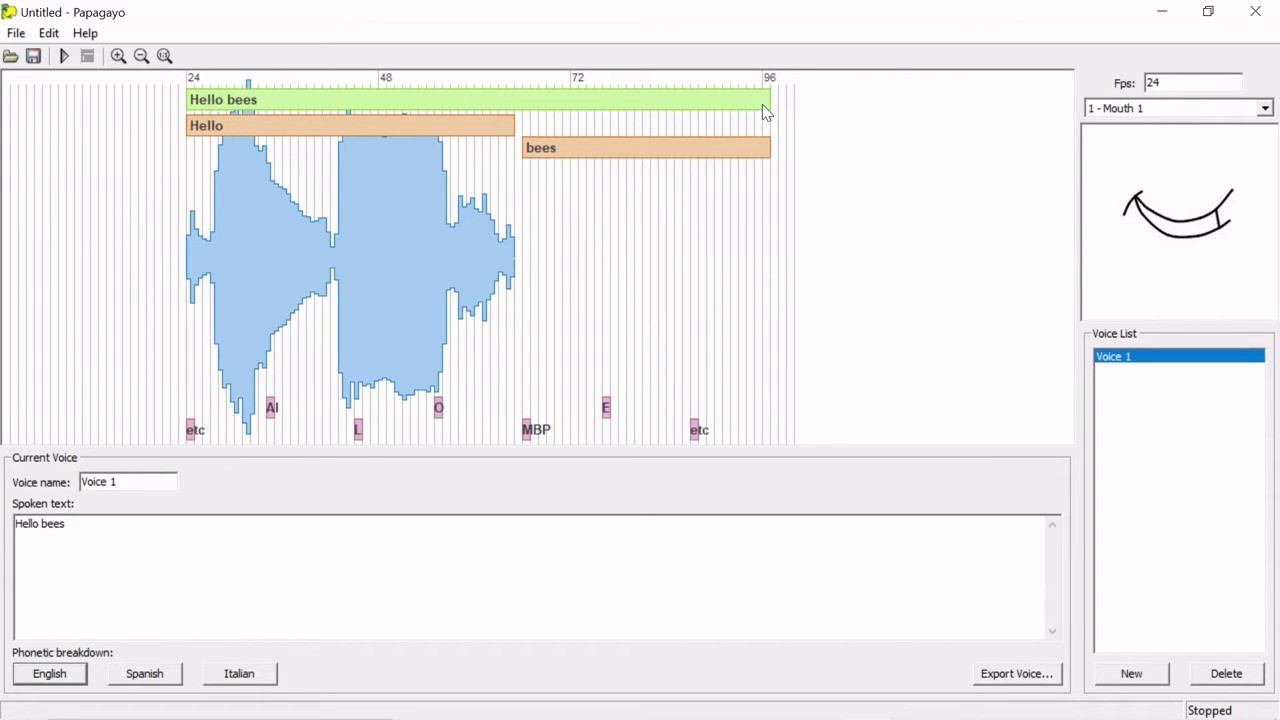
{"action": "mouse_move", "coordinate": [766, 104]}
{"action": "left_mouse_down"}
{"action": "mouse_move", "coordinate": [489, 137]}
{"action": "mouse_move", "coordinate": [512, 137]}
{"action": "left_mouse_up"}
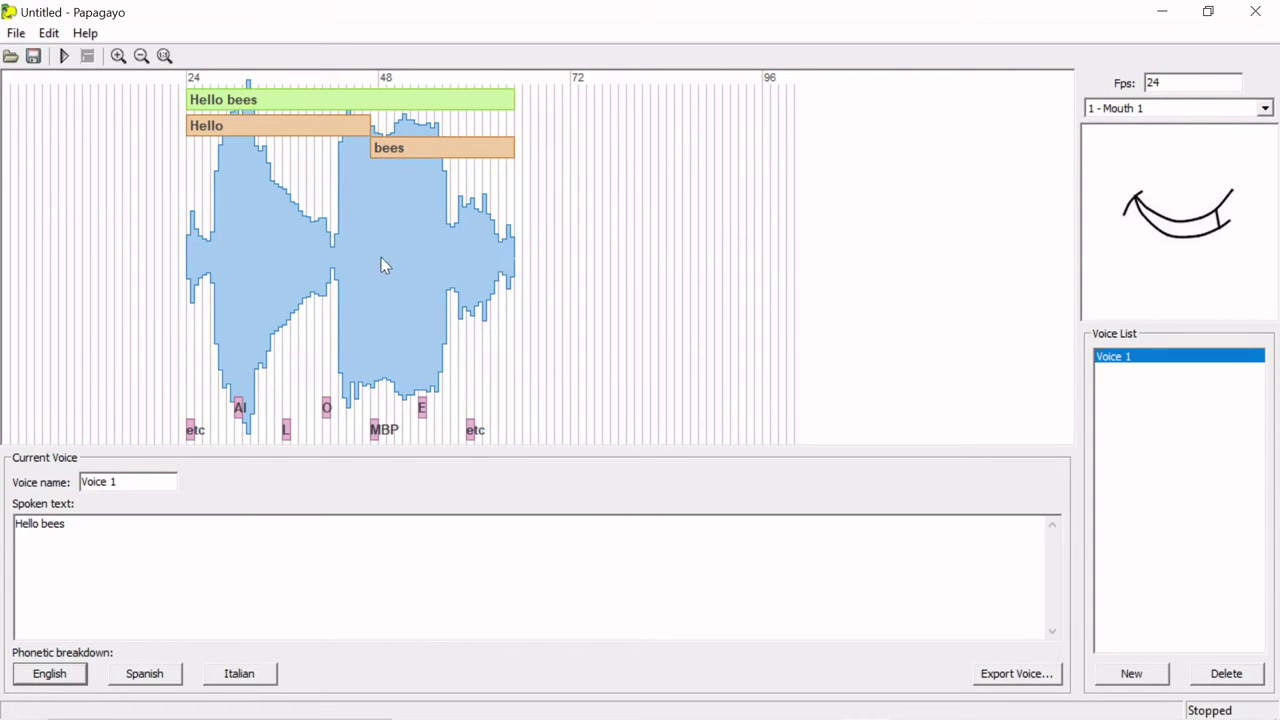
Step: Shorten the word Hello to its sound and move the AI phoneme earlier
{"action": "left_click", "coordinate": [194, 197]}
{"action": "left_click_drag", "start_coordinate": [194, 197], "coordinate": [357, 200]}
{"action": "left_click_drag", "start_coordinate": [369, 126], "coordinate": [339, 151]}
{"action": "left_click_drag", "start_coordinate": [196, 181], "coordinate": [231, 205]}
{"action": "left_click_drag", "start_coordinate": [231, 407], "coordinate": [251, 325]}
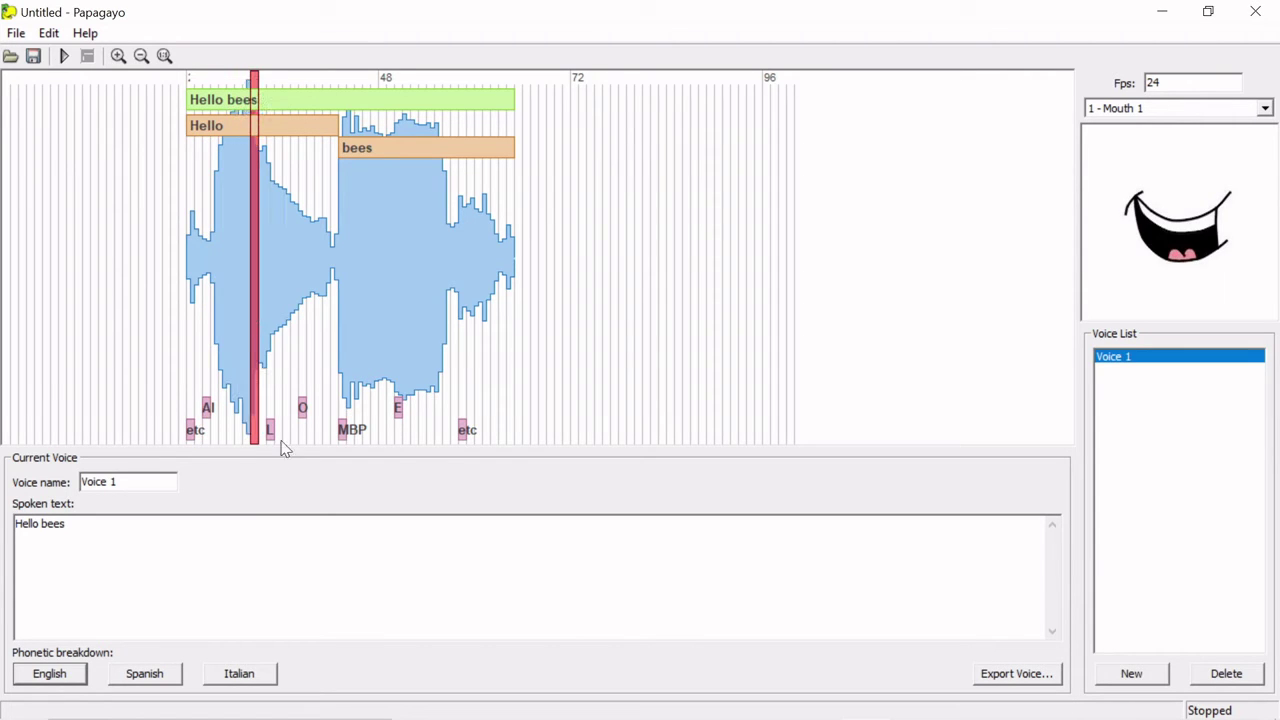
Step: Align the L, O, E and etc phonemes with the audio
{"action": "left_click_drag", "start_coordinate": [270, 430], "coordinate": [238, 430]}
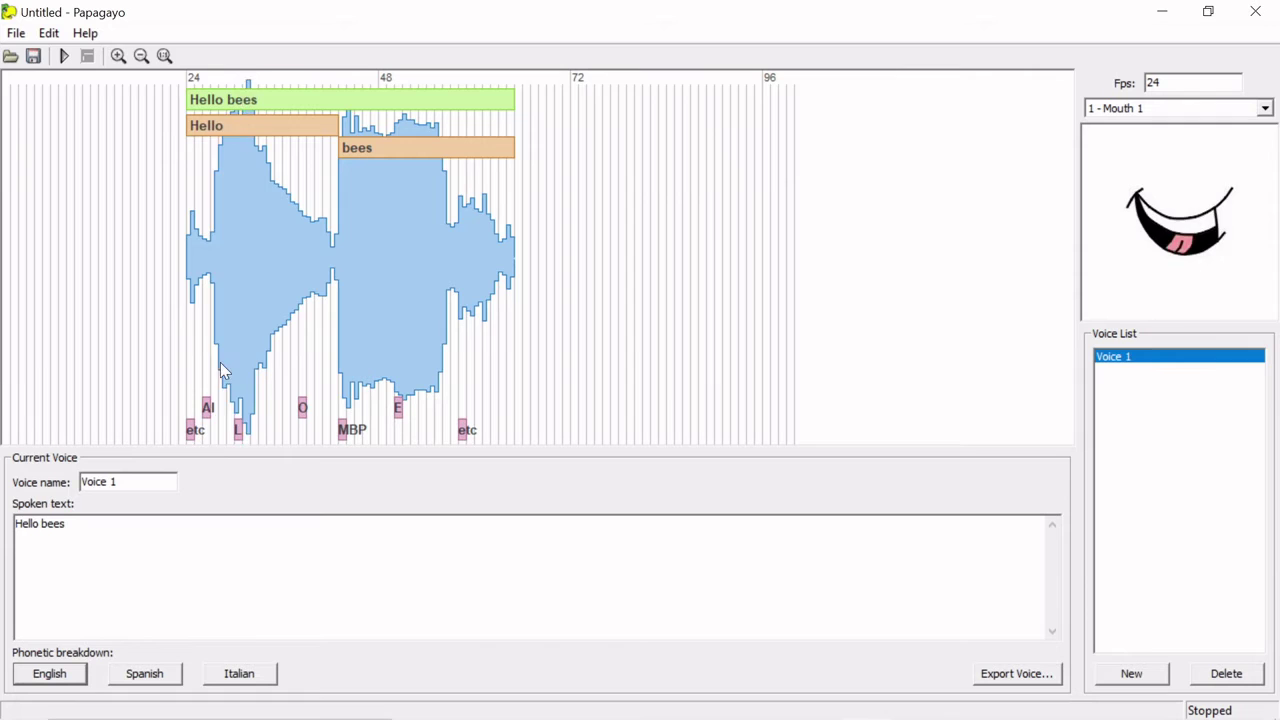
{"action": "left_click_drag", "start_coordinate": [247, 365], "coordinate": [262, 408]}
{"action": "left_click_drag", "start_coordinate": [251, 345], "coordinate": [371, 345]}
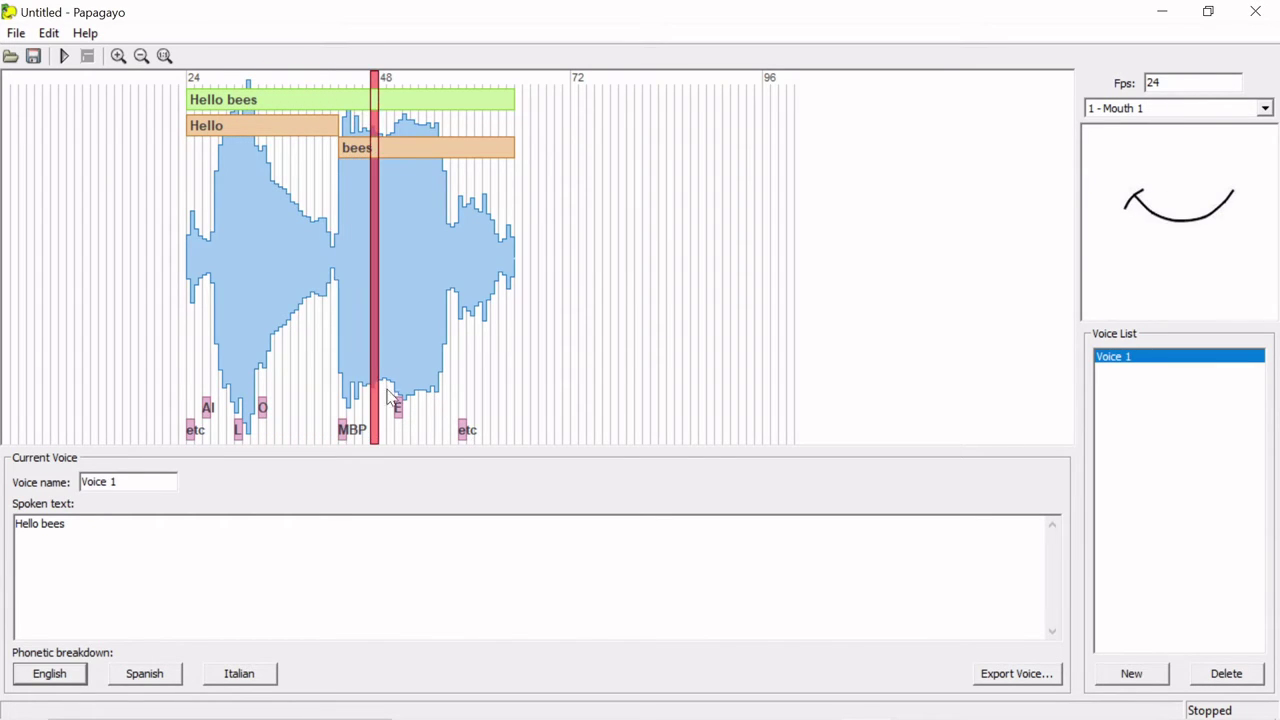
{"action": "left_click_drag", "start_coordinate": [398, 408], "coordinate": [358, 418]}
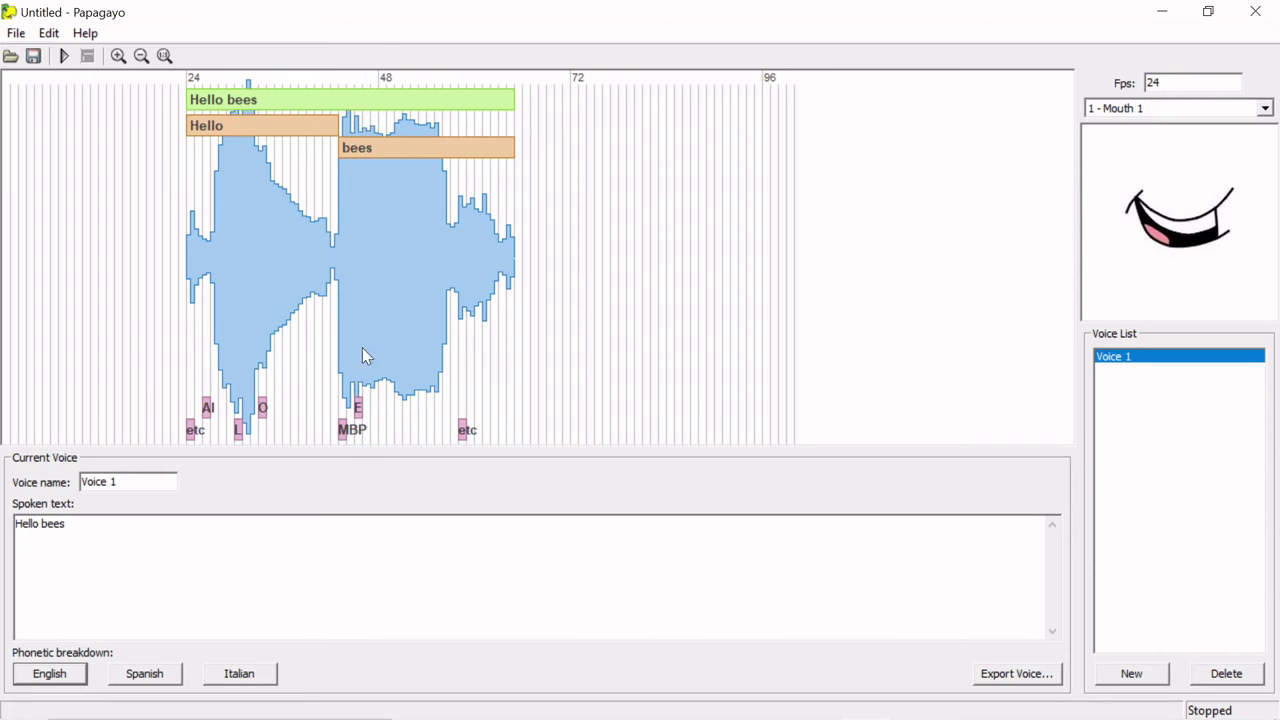
{"action": "left_click_drag", "start_coordinate": [362, 347], "coordinate": [464, 359]}
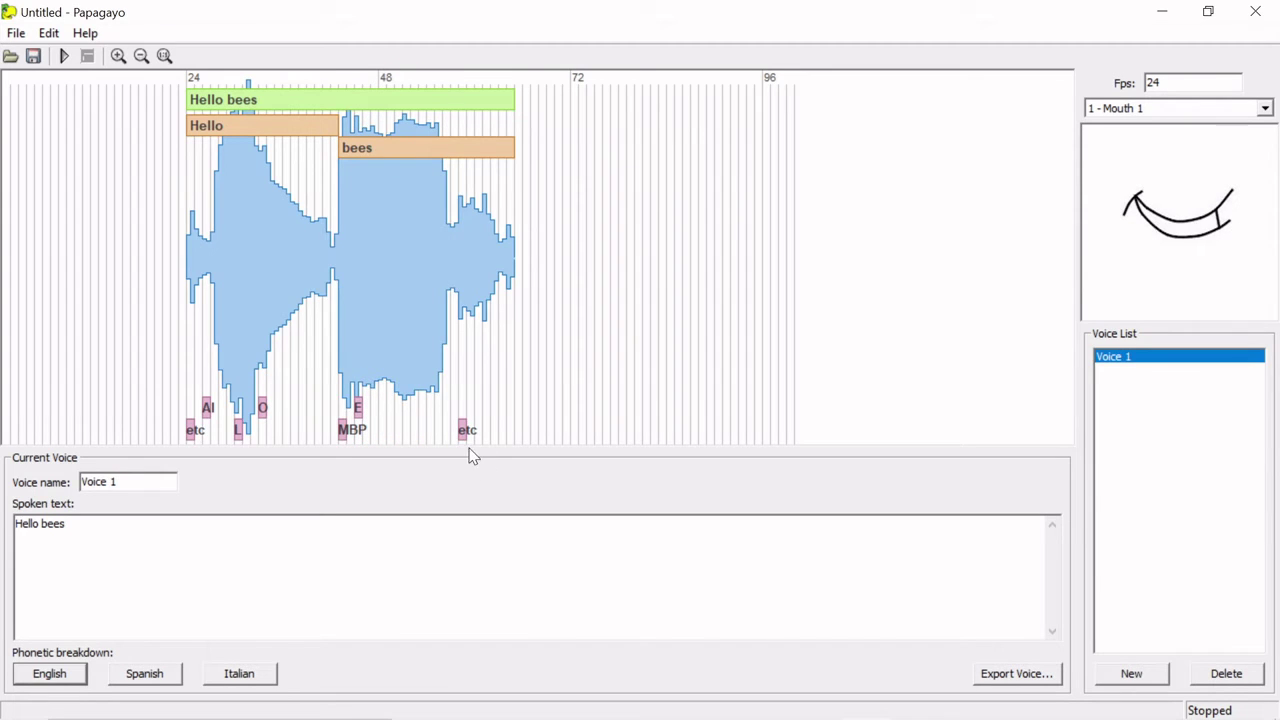
{"action": "left_click_drag", "start_coordinate": [460, 440], "coordinate": [451, 437]}
Step: Replay the clip and save the lip-sync file as 'hello bees'
{"action": "left_click", "coordinate": [63, 56]}
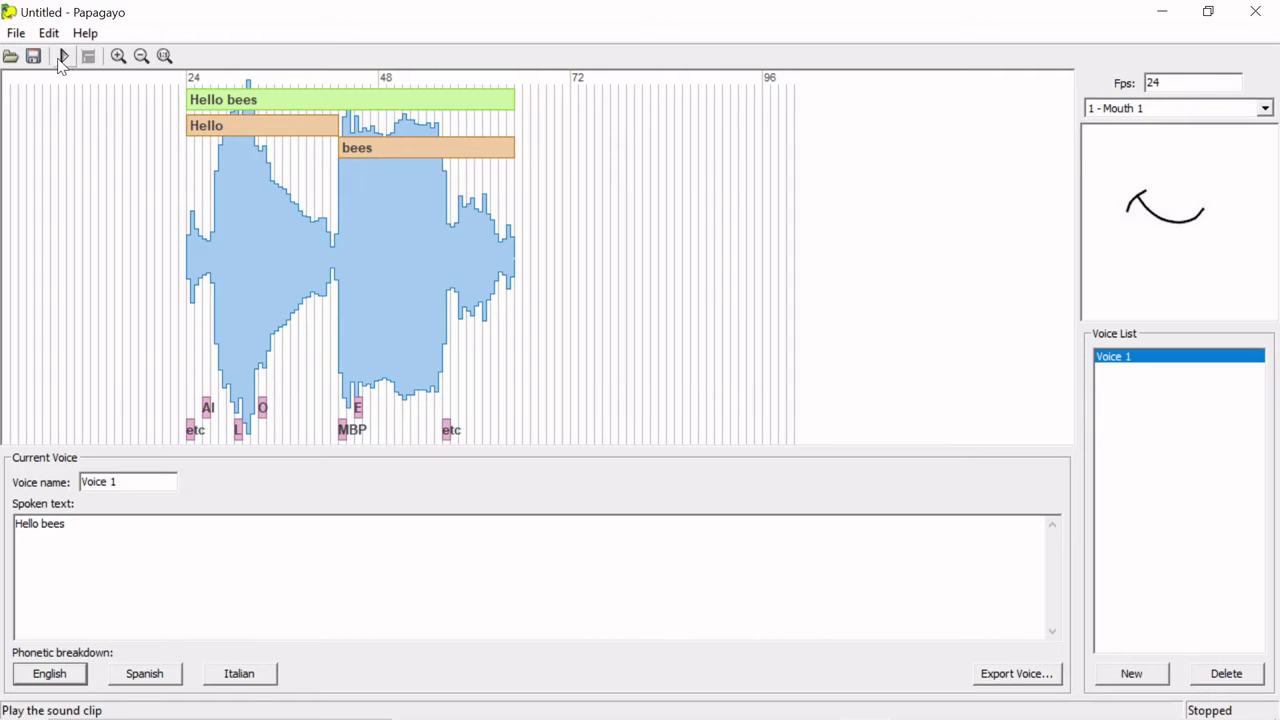
{"action": "left_click", "coordinate": [16, 33]}
{"action": "left_click", "coordinate": [30, 77]}
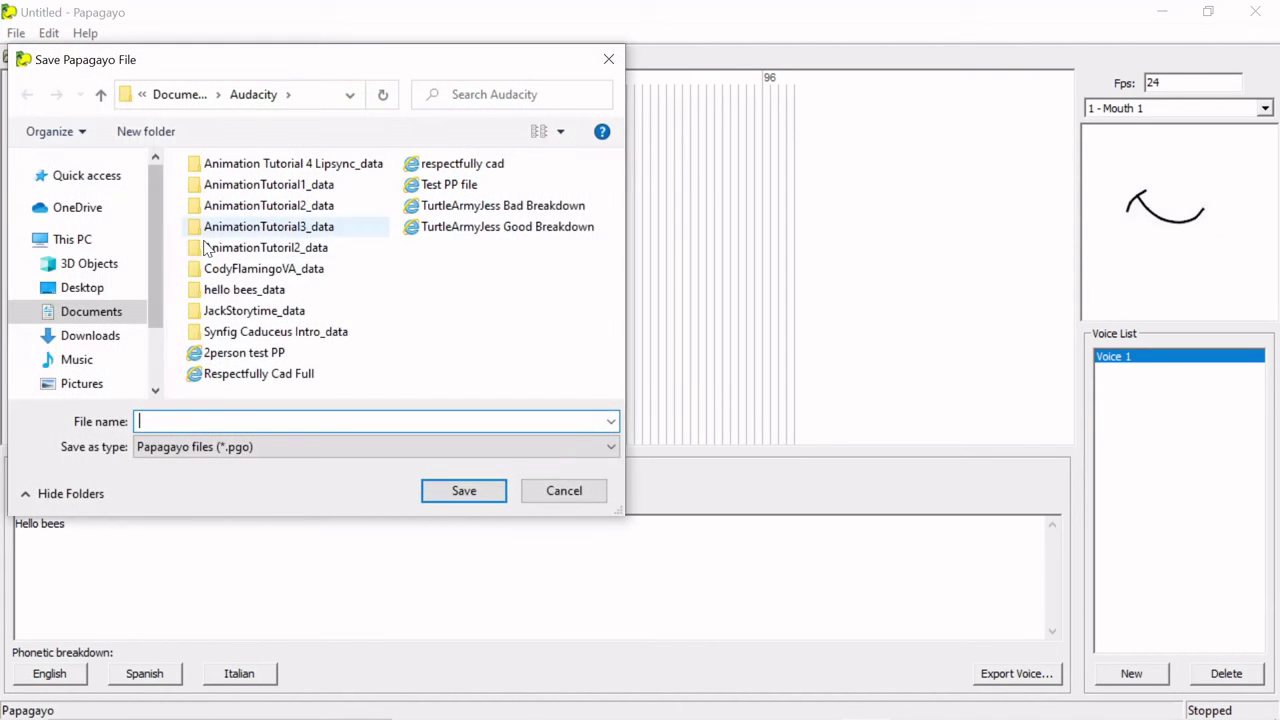
{"action": "type", "text": "hello be"}
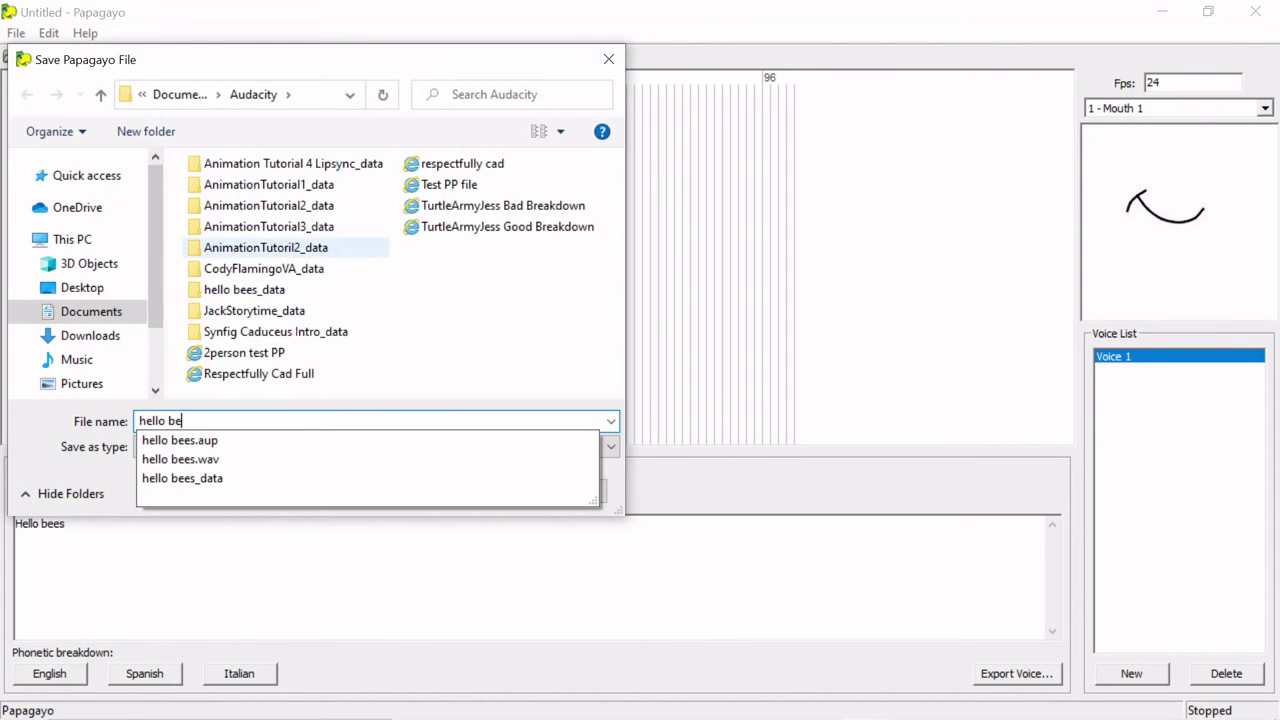
{"action": "type", "text": "es"}
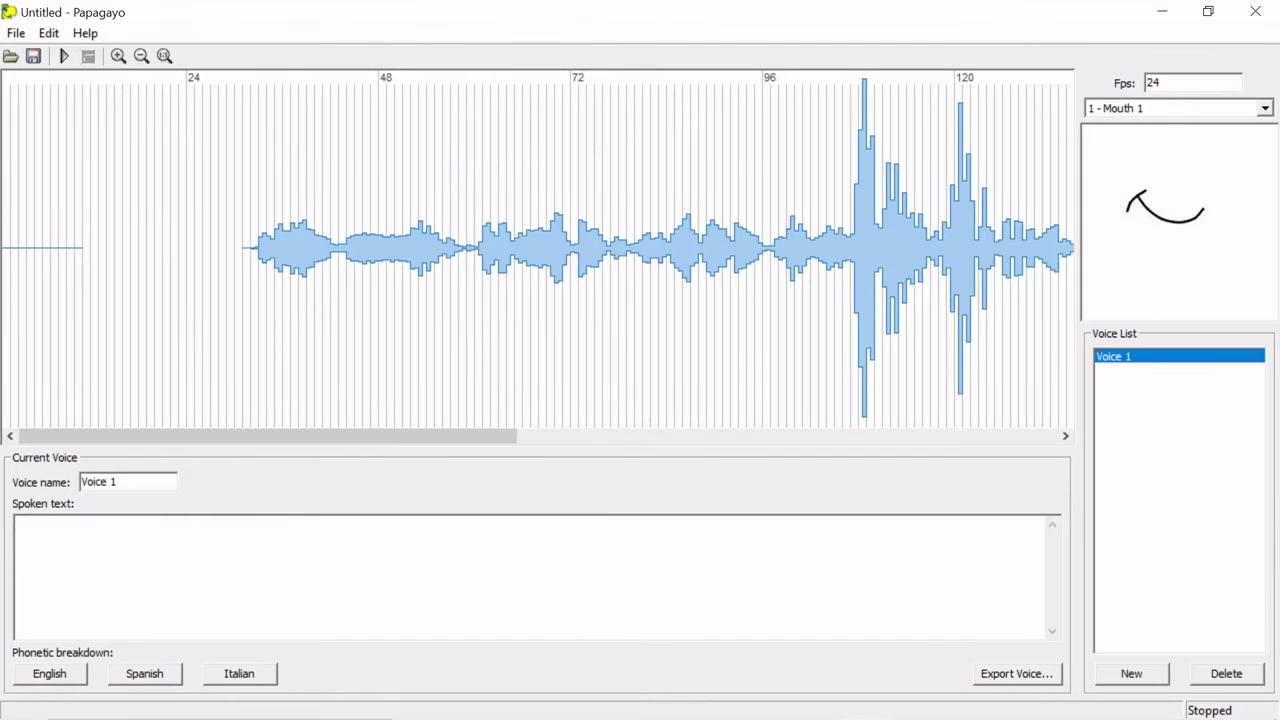
Step: Confirm the hello bees save and add line breaks after 'Hello,' and before 'Today'
{"action": "type", "text": "Hello, my name is TurtleArmyJess and welcome back to another animation tutorial. Today I'm going to talk about lip syncing in Synfig Studio using the free program, Papagayo."}
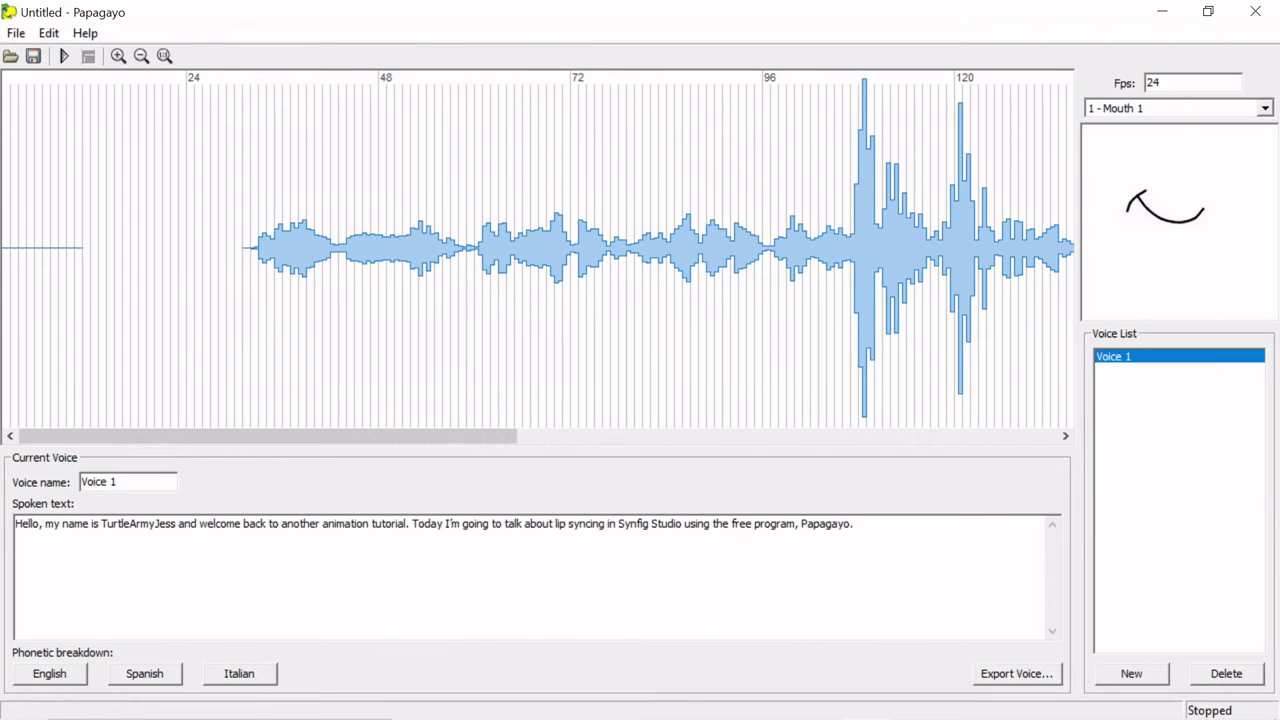
{"action": "left_click", "coordinate": [40, 523]}
{"action": "key", "text": "Return"}
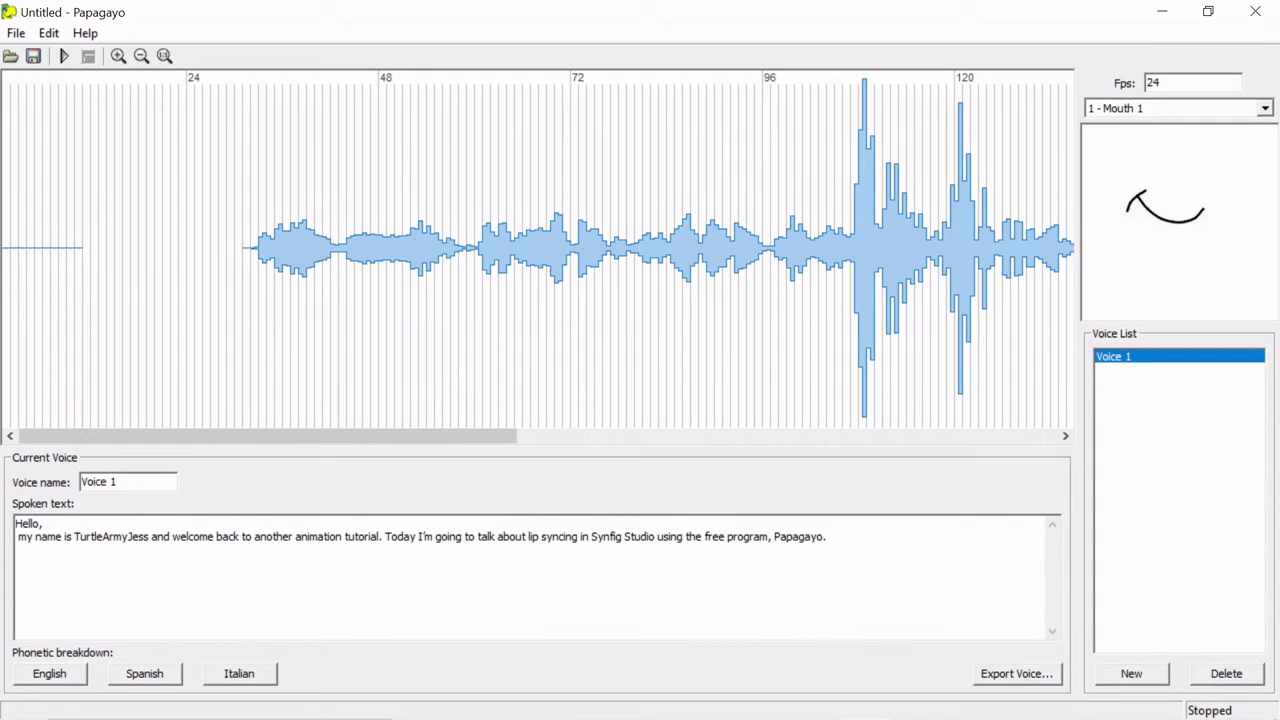
{"action": "left_click", "coordinate": [386, 536]}
{"action": "key", "text": "Return"}
Step: Put 'Papagayo.' on its own line and run the English phonetic breakdown
{"action": "left_click", "coordinate": [404, 549]}
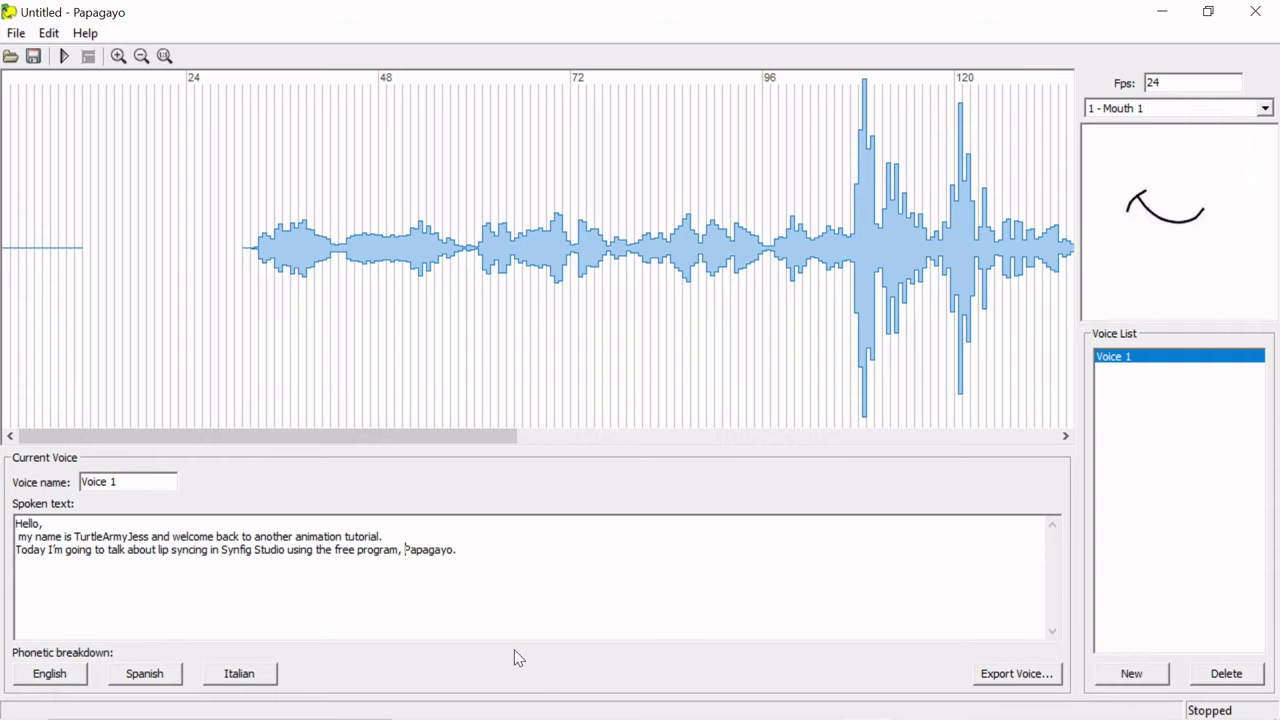
{"action": "key", "text": "Return"}
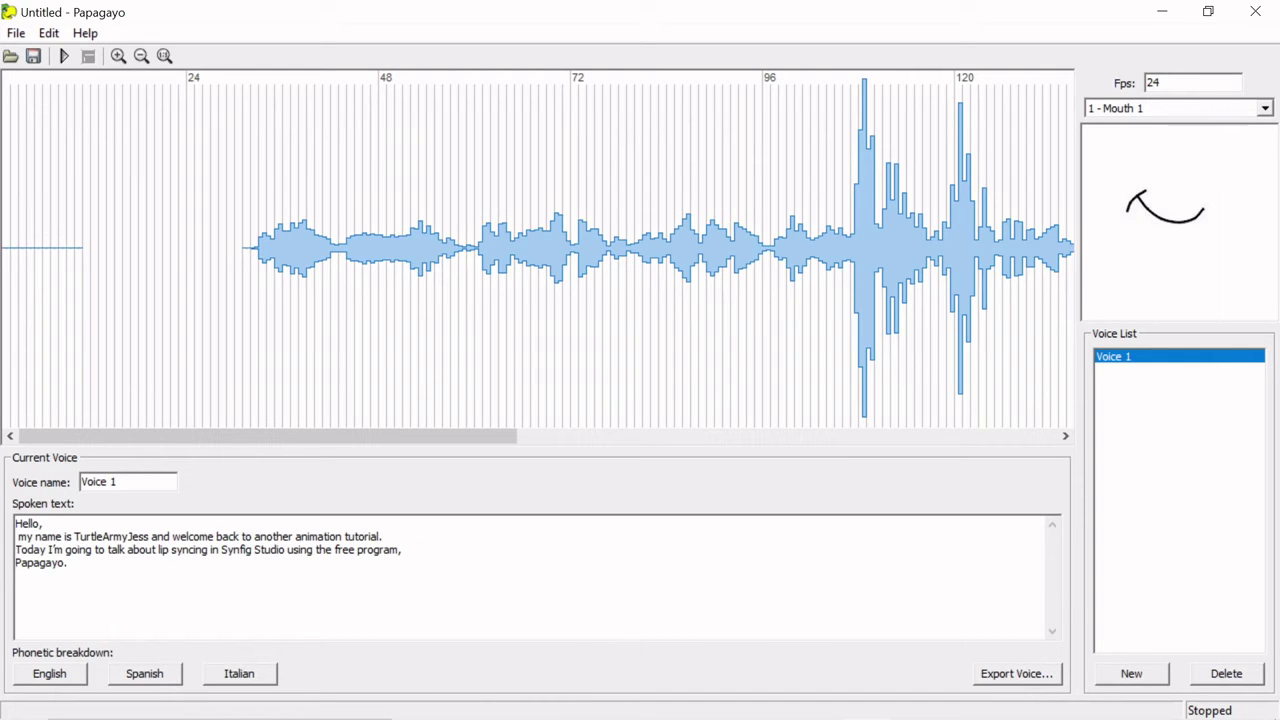
{"action": "left_click", "coordinate": [73, 676]}
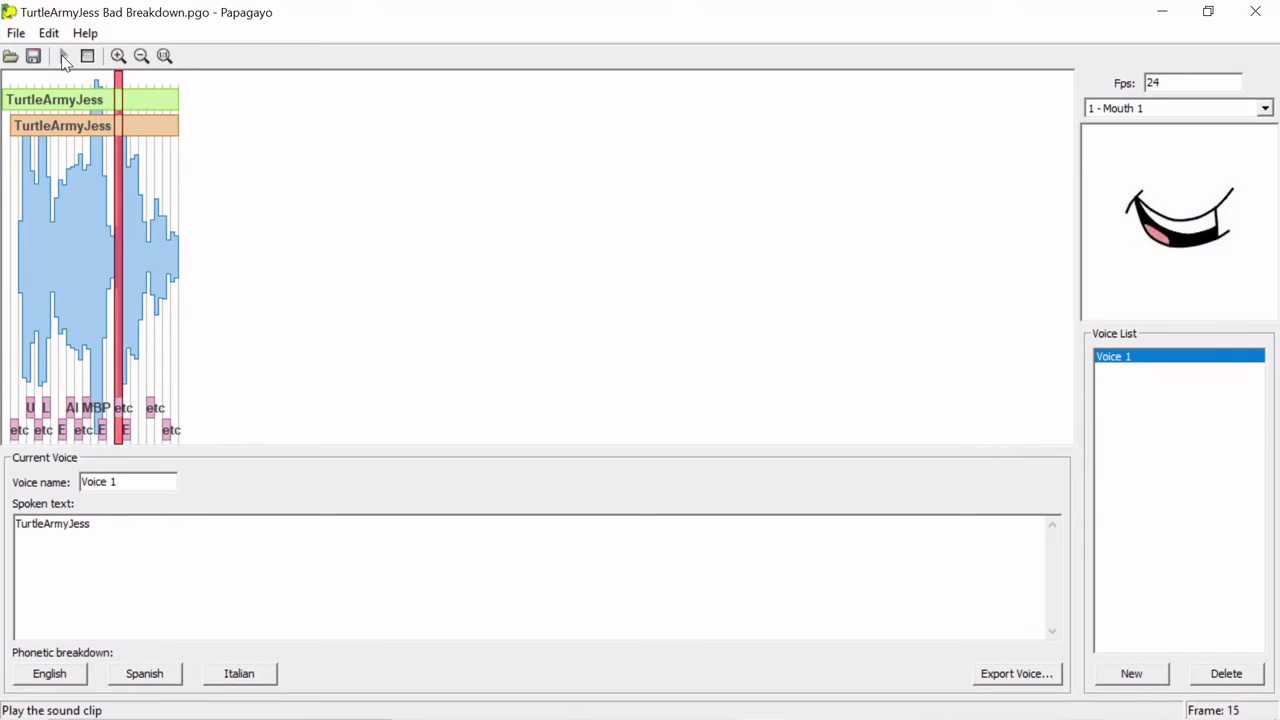
Step: Play the Bad Breakdown clip several times to watch its mouth shapes
{"action": "left_click", "coordinate": [63, 57]}
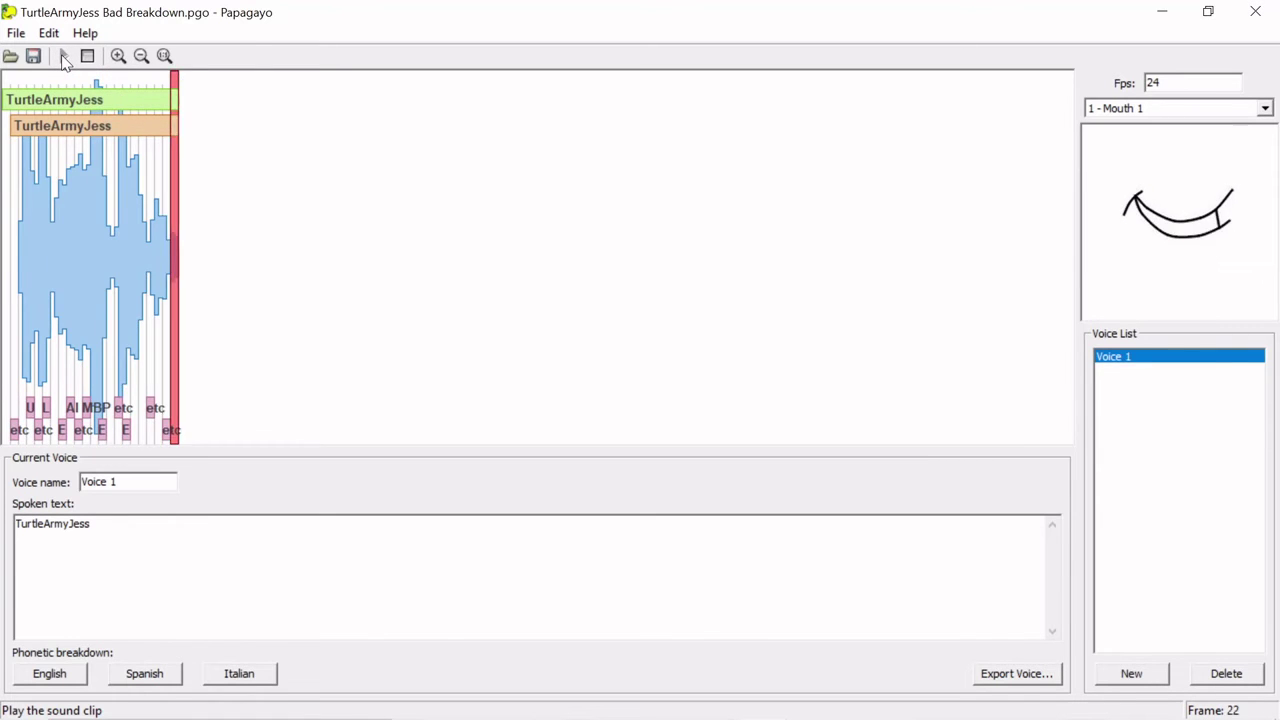
{"action": "left_click", "coordinate": [63, 57]}
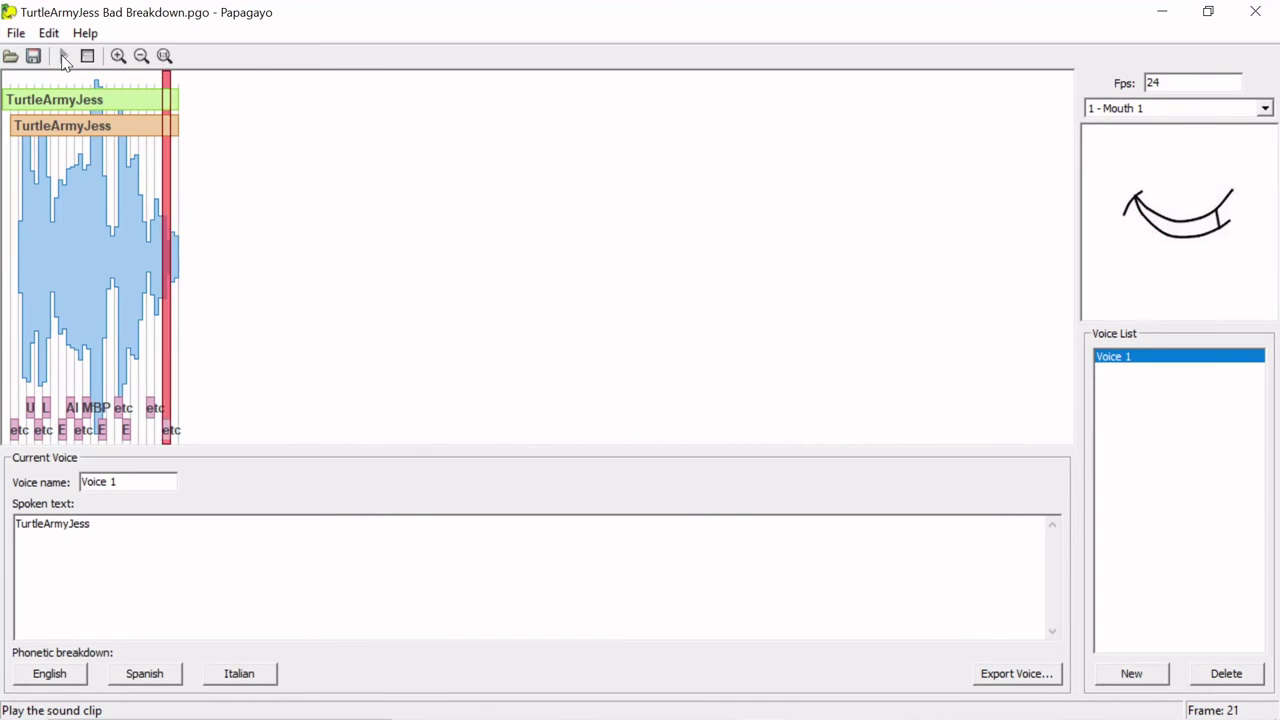
{"action": "left_click", "coordinate": [63, 57]}
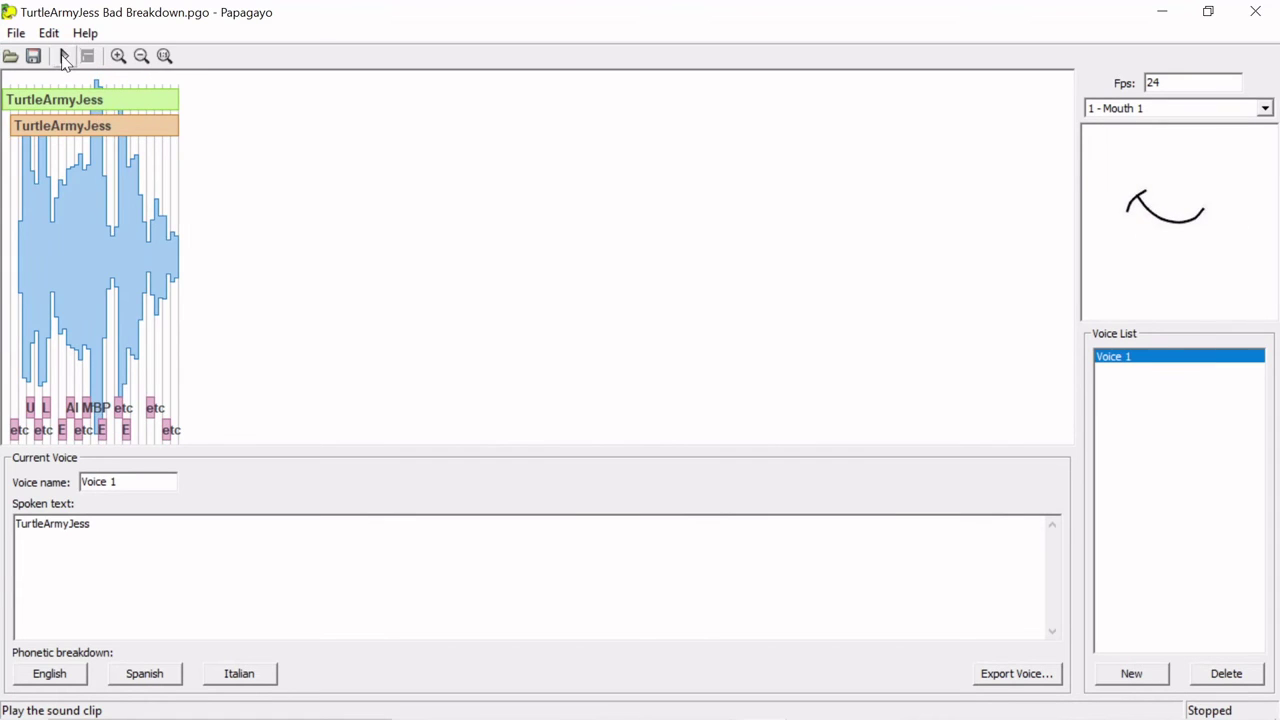
{"action": "left_click", "coordinate": [63, 57]}
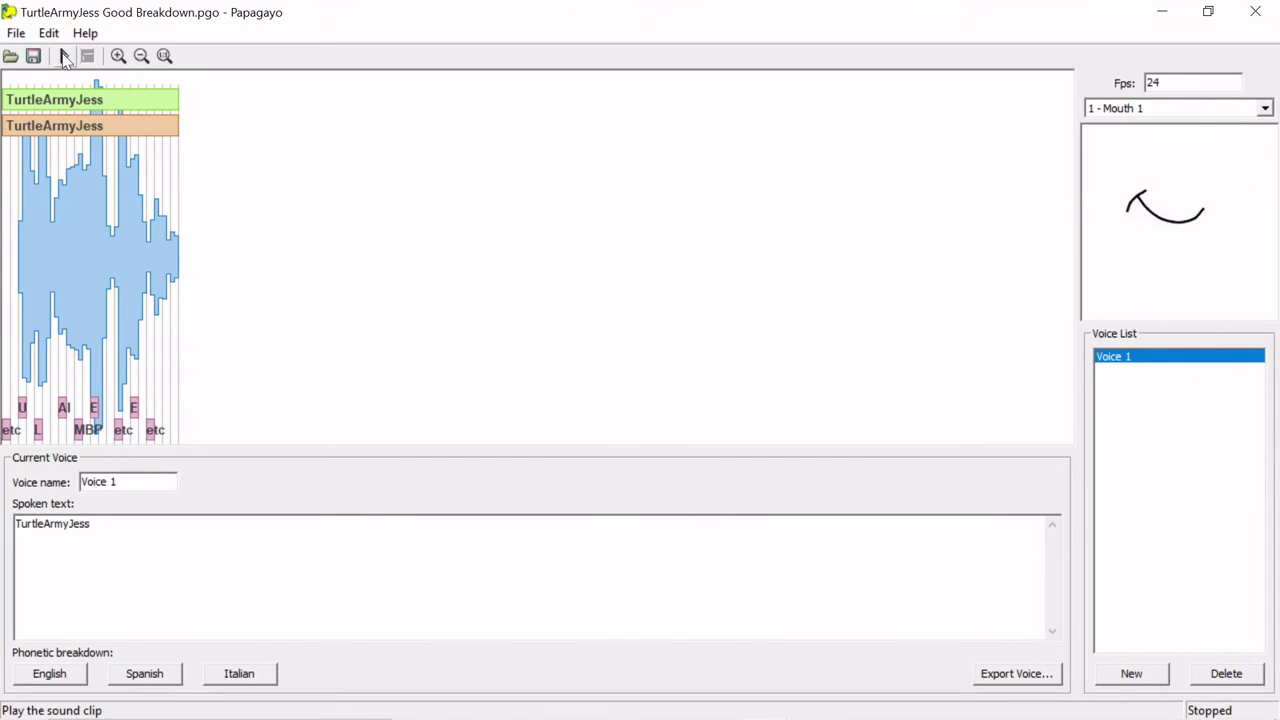
Step: Play the Good Breakdown example repeatedly for comparison
{"action": "left_click", "coordinate": [64, 57]}
{"action": "left_click", "coordinate": [64, 57]}
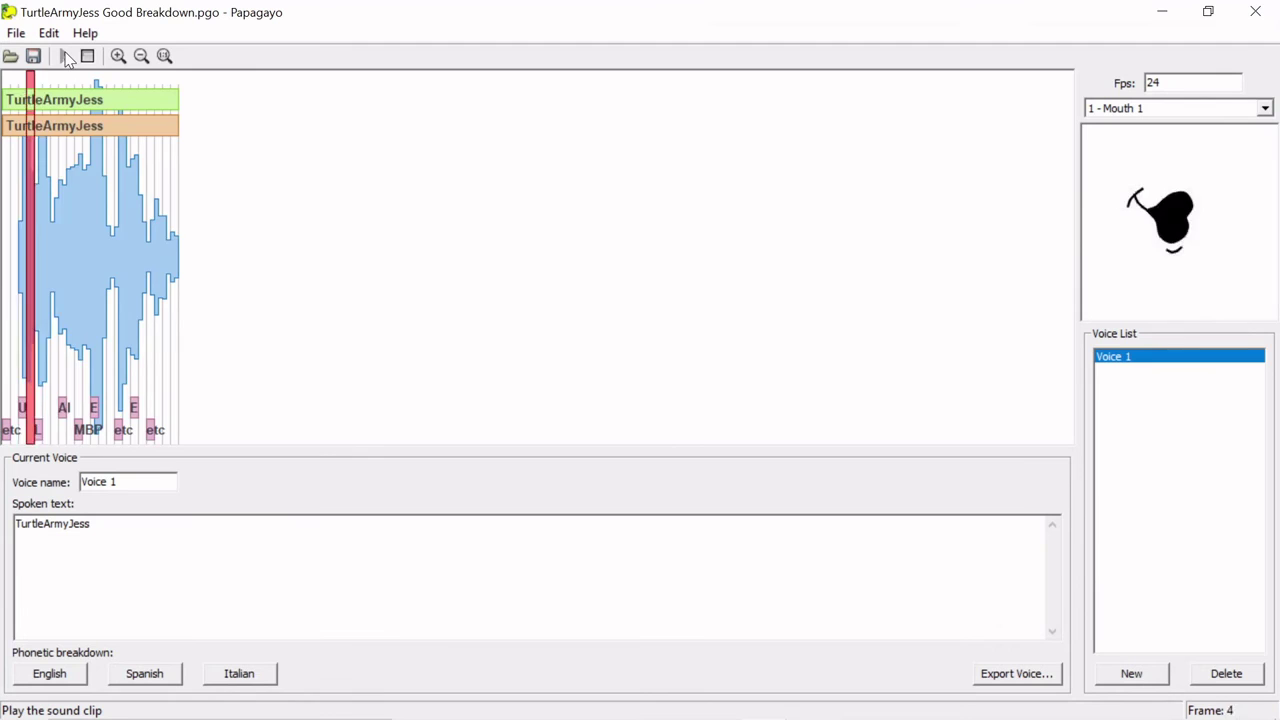
{"action": "left_click", "coordinate": [64, 57]}
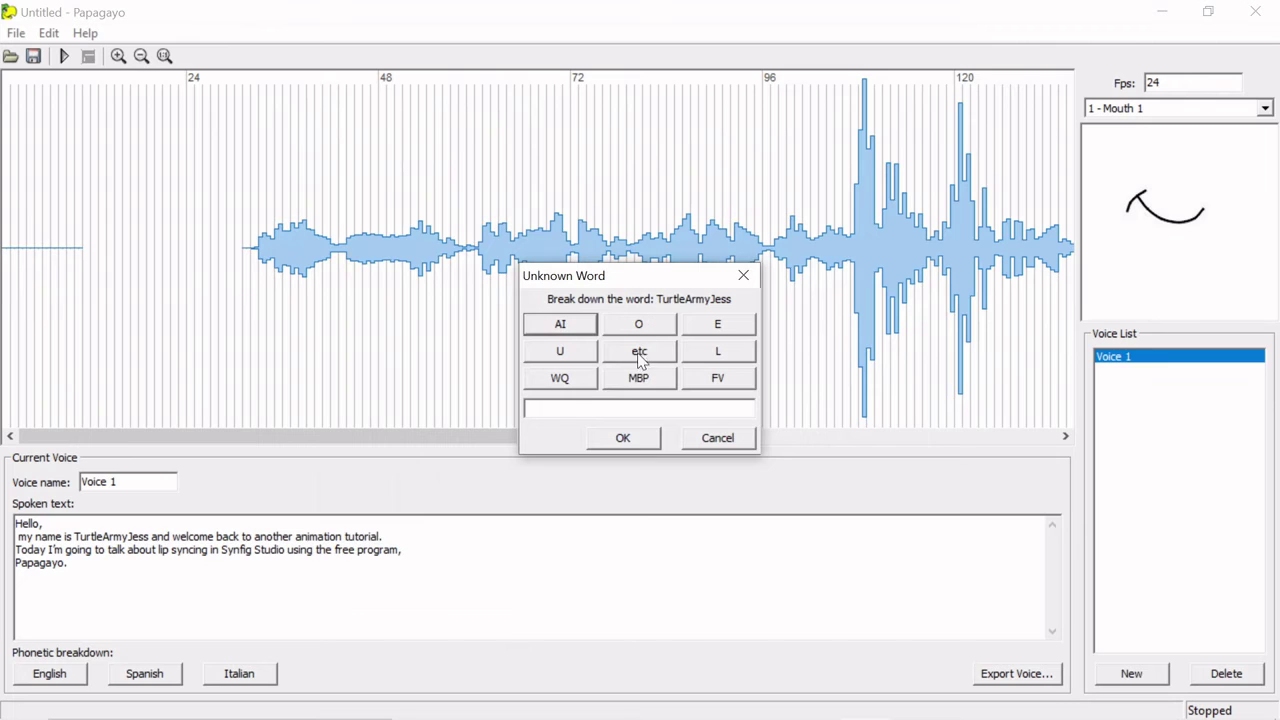
Step: Break TurtleArmyJess into etc, U, L, AI, MBP, E, etc, E mouth shapes
{"action": "left_click", "coordinate": [640, 358]}
{"action": "left_click", "coordinate": [585, 352]}
{"action": "left_click", "coordinate": [698, 354]}
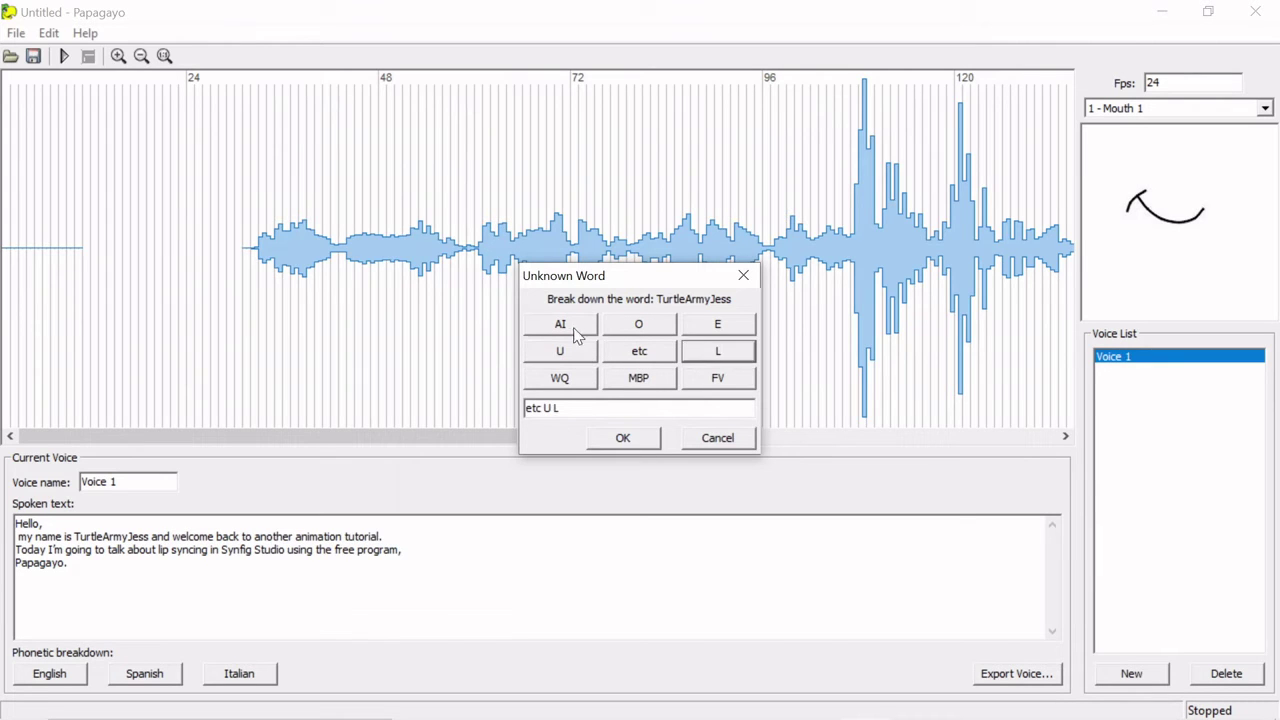
{"action": "left_click", "coordinate": [583, 330]}
{"action": "left_click", "coordinate": [638, 377]}
{"action": "left_click", "coordinate": [717, 324]}
{"action": "left_click", "coordinate": [640, 351]}
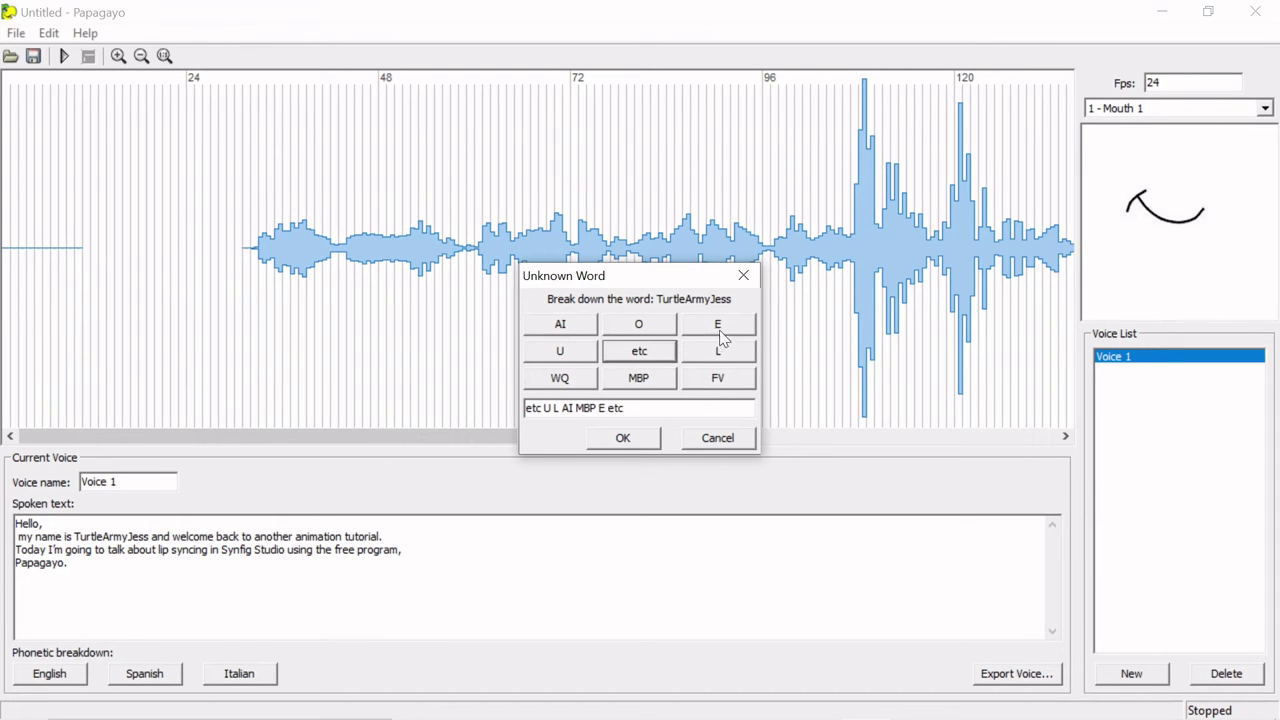
{"action": "left_click", "coordinate": [702, 332]}
{"action": "left_click", "coordinate": [634, 437]}
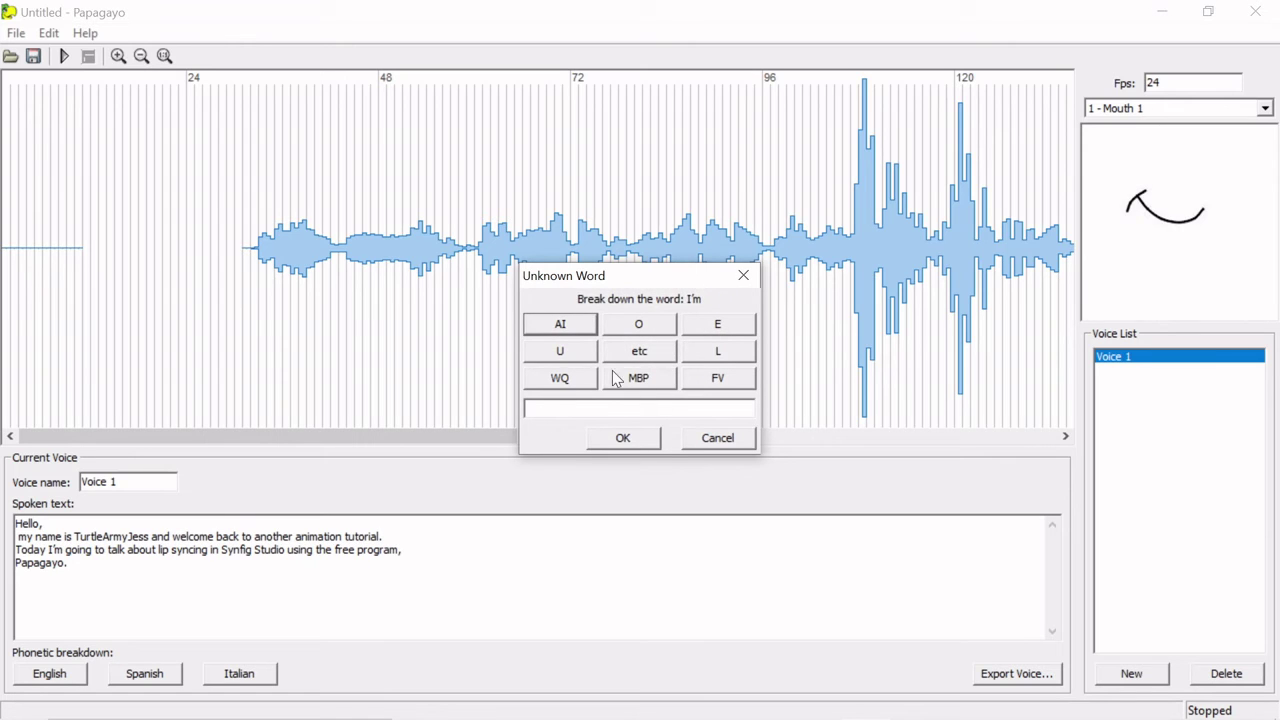
Step: Give I'm the AI, MBP shapes and syncing the etc, AI, etc shapes
{"action": "left_click", "coordinate": [580, 330]}
{"action": "left_click", "coordinate": [643, 390]}
{"action": "left_click", "coordinate": [623, 437]}
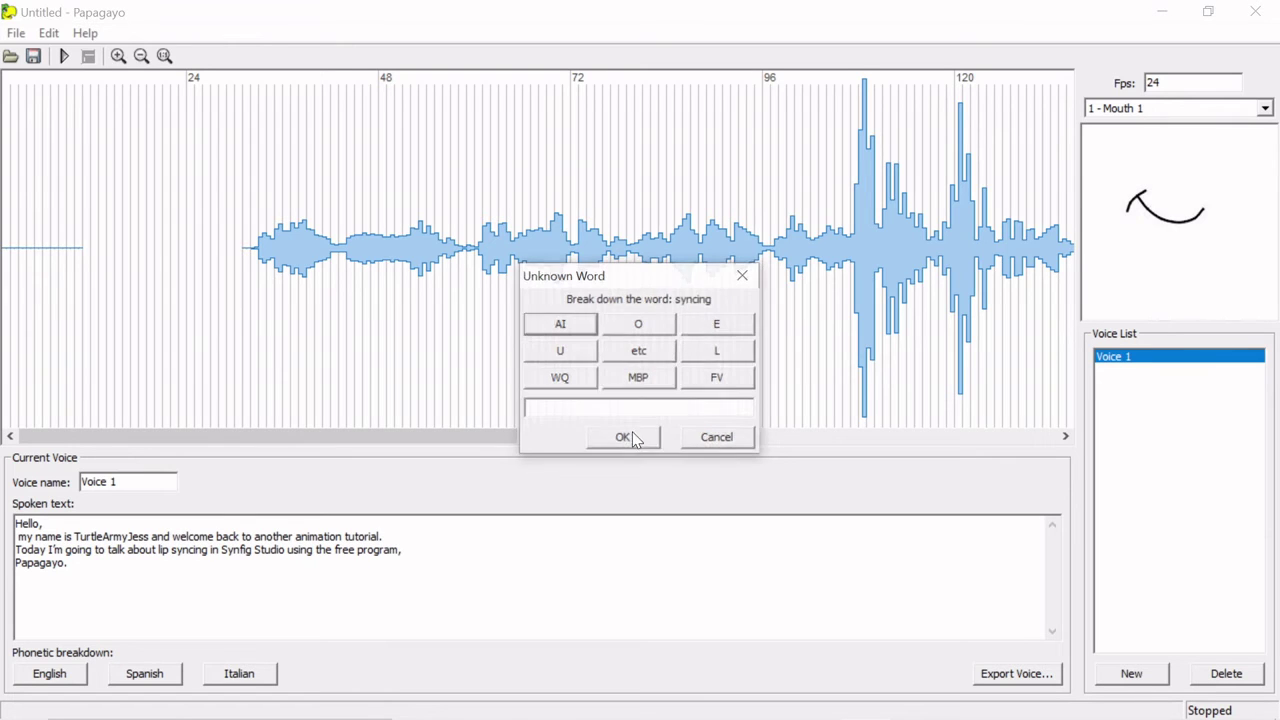
{"action": "left_click", "coordinate": [639, 351]}
{"action": "left_click", "coordinate": [580, 330]}
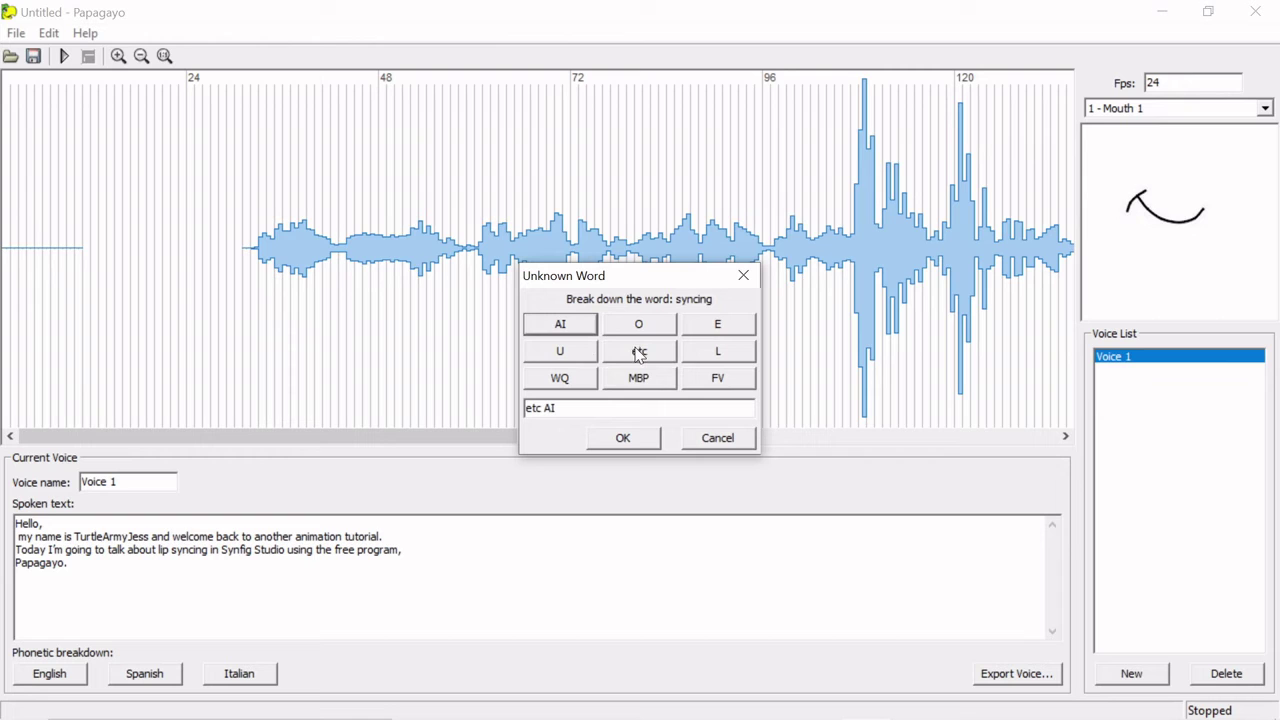
{"action": "left_click", "coordinate": [640, 356]}
{"action": "left_click", "coordinate": [638, 437]}
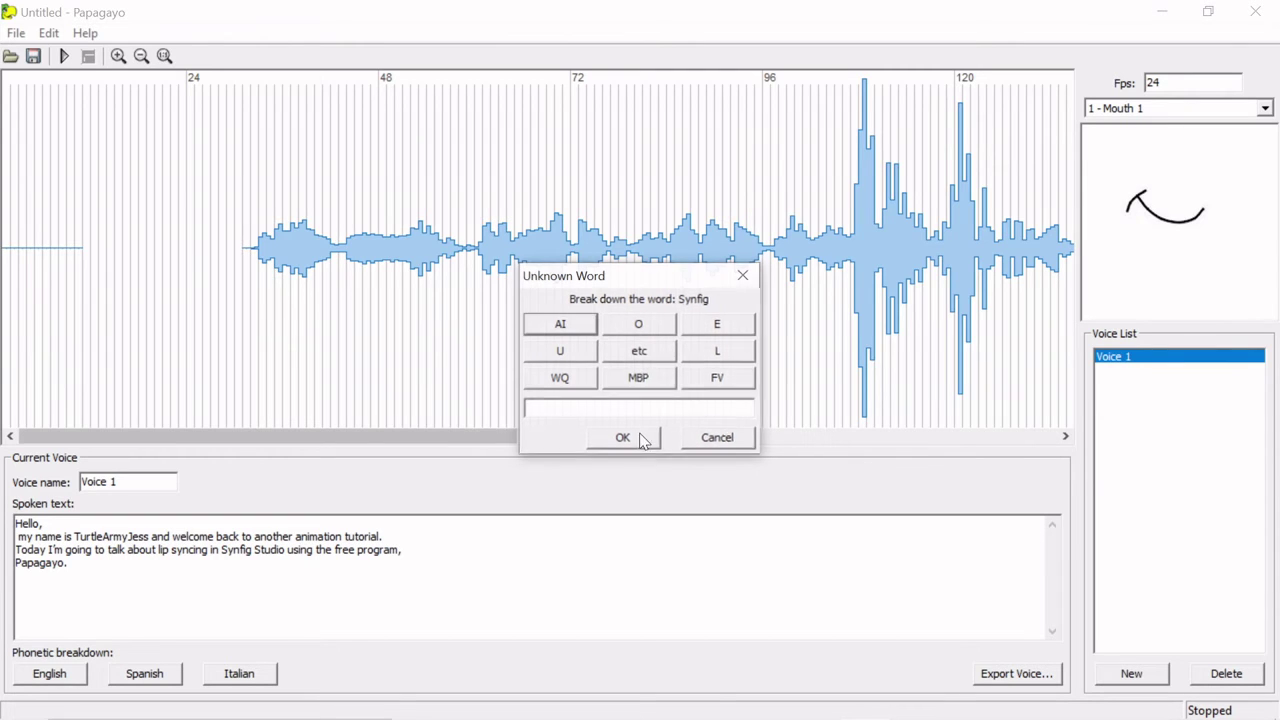
Step: Break Synfig into etc, AI, FV, AI, etc mouth shapes
{"action": "left_click", "coordinate": [639, 350]}
{"action": "left_click", "coordinate": [585, 330]}
{"action": "left_click", "coordinate": [717, 377]}
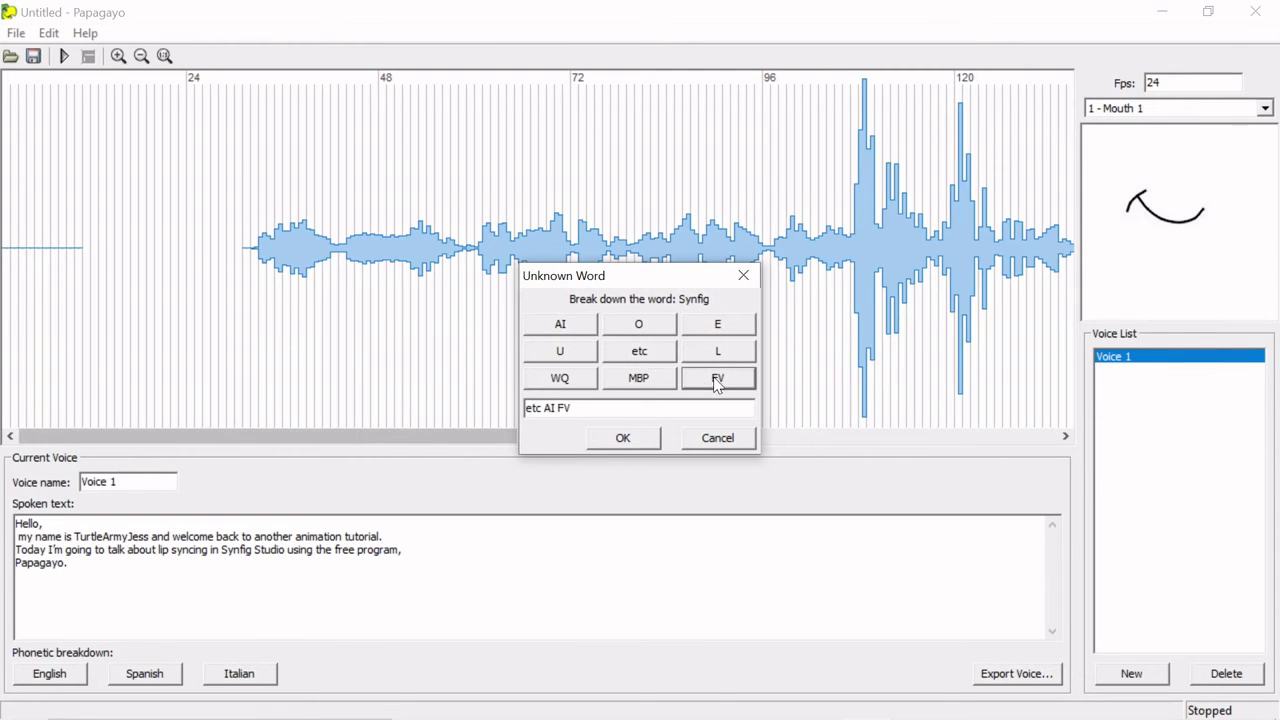
{"action": "left_click", "coordinate": [575, 328]}
{"action": "left_click", "coordinate": [635, 358]}
{"action": "left_click", "coordinate": [638, 438]}
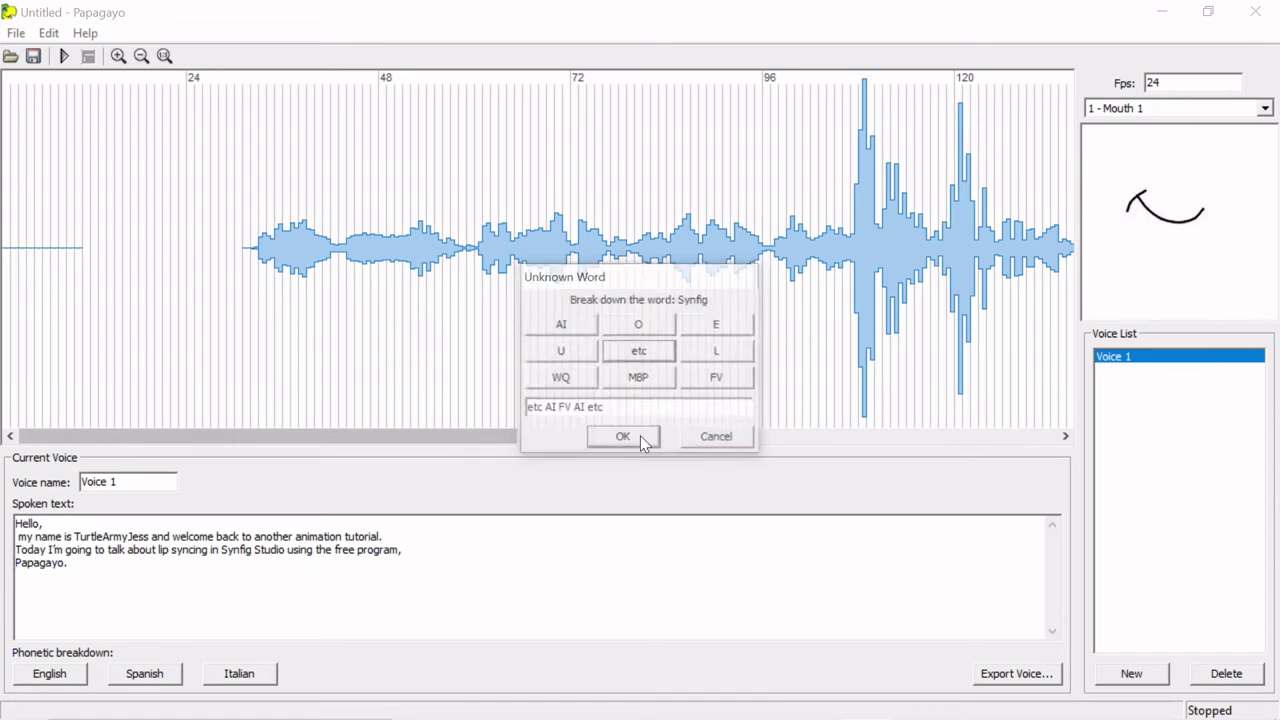
Step: Break Papagayo. into MBP, AI, MBP, AI, etc, AI mouth shapes
{"action": "left_click", "coordinate": [630, 378]}
{"action": "left_click", "coordinate": [575, 328]}
{"action": "left_click", "coordinate": [640, 380]}
{"action": "left_click", "coordinate": [580, 326]}
{"action": "left_click", "coordinate": [630, 351]}
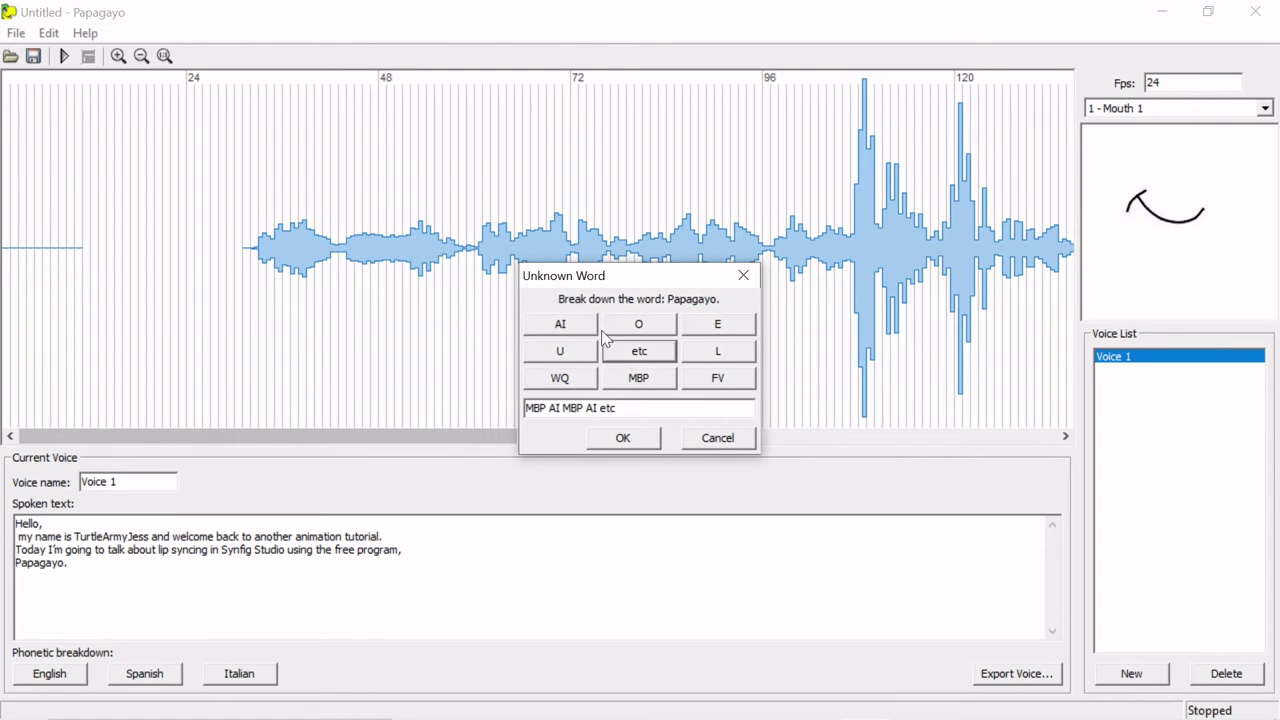
{"action": "left_click", "coordinate": [585, 330]}
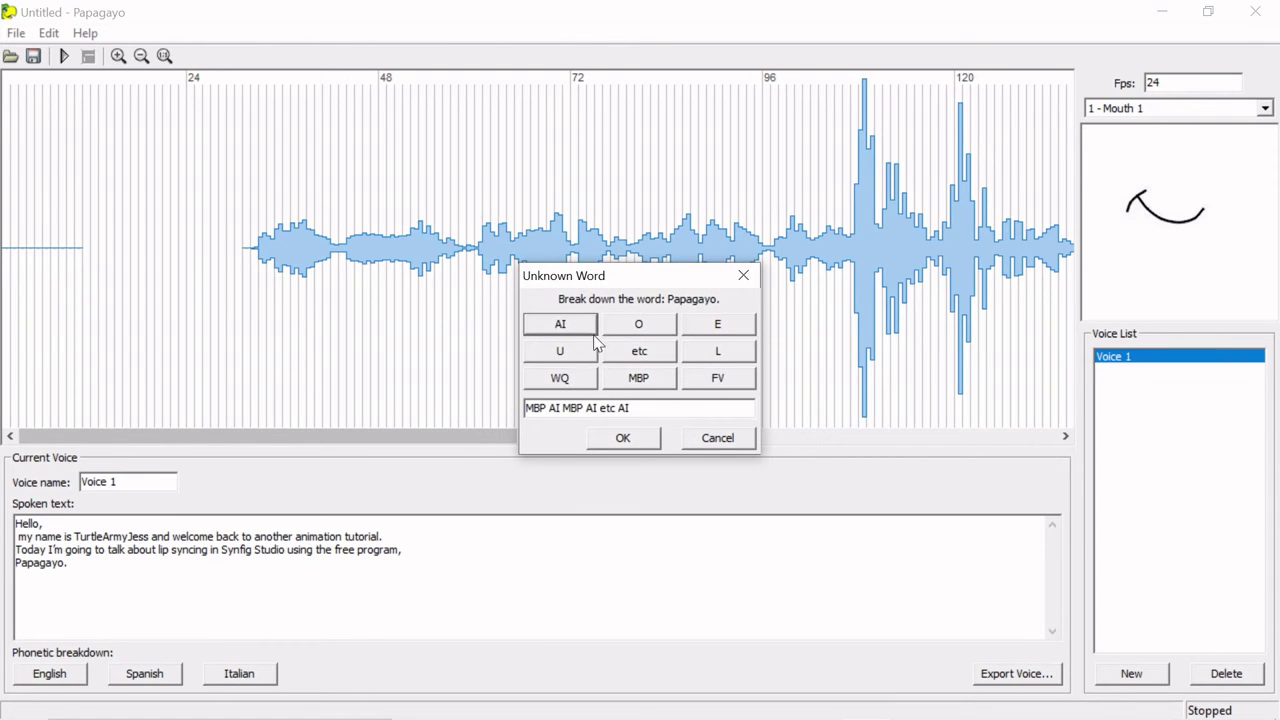
{"action": "left_click", "coordinate": [625, 441]}
Step: Shift the Hello, and my name is phrases later, closing the gap to the Today phrase
{"action": "left_click_drag", "start_coordinate": [104, 100], "coordinate": [348, 148]}
{"action": "left_click_drag", "start_coordinate": [49, 100], "coordinate": [340, 101]}
{"action": "left_click_drag", "start_coordinate": [531, 102], "coordinate": [342, 101]}
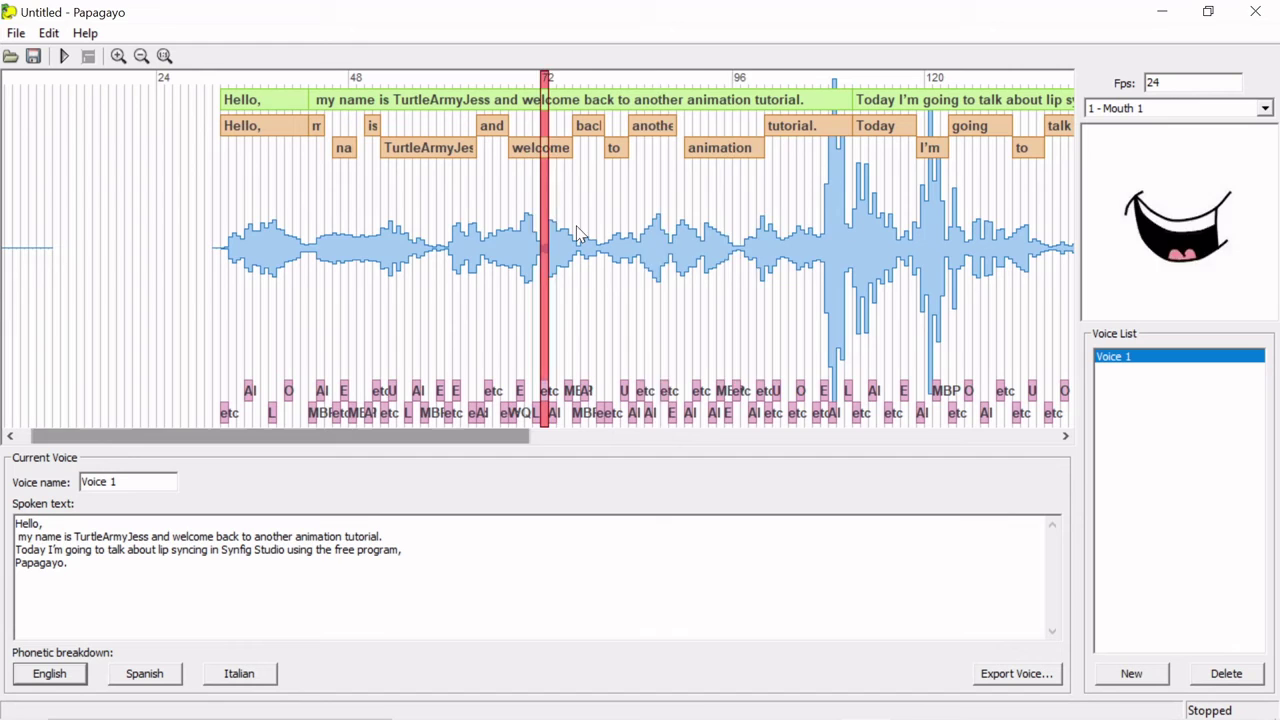
{"action": "left_click_drag", "start_coordinate": [577, 233], "coordinate": [1033, 230]}
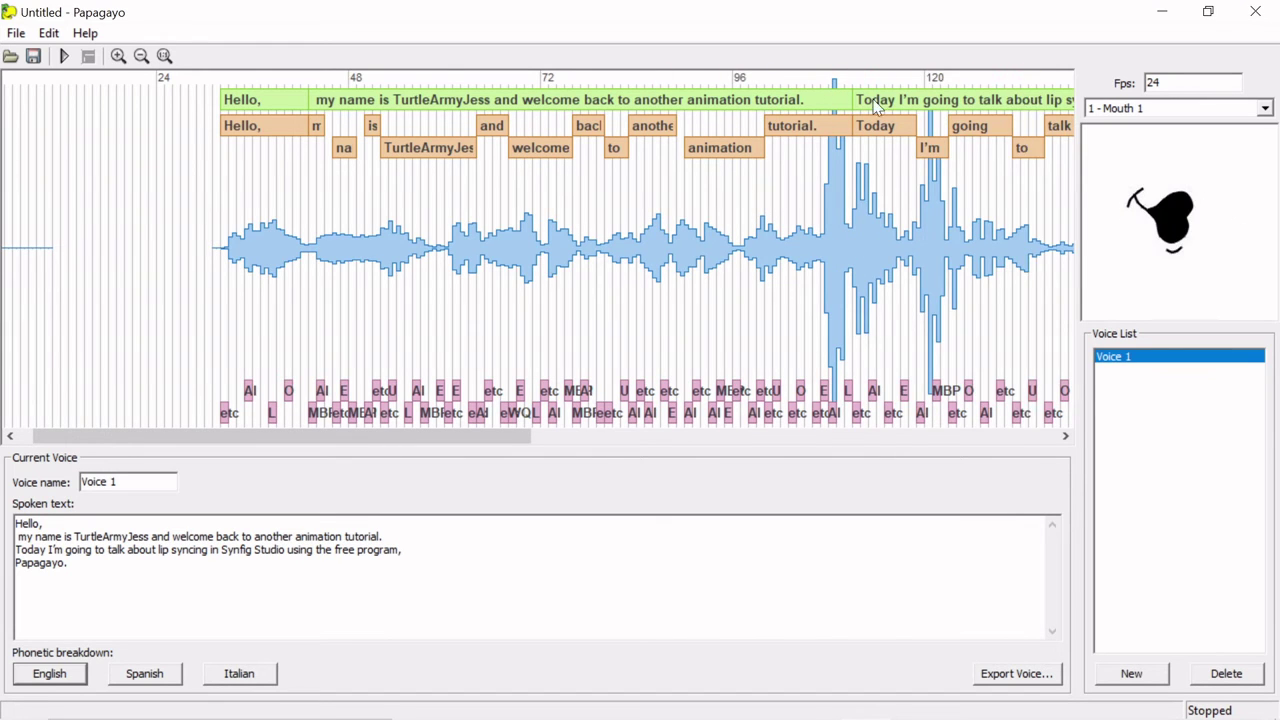
{"action": "left_click_drag", "start_coordinate": [877, 107], "coordinate": [1017, 100]}
{"action": "left_click_drag", "start_coordinate": [830, 100], "coordinate": [1015, 100]}
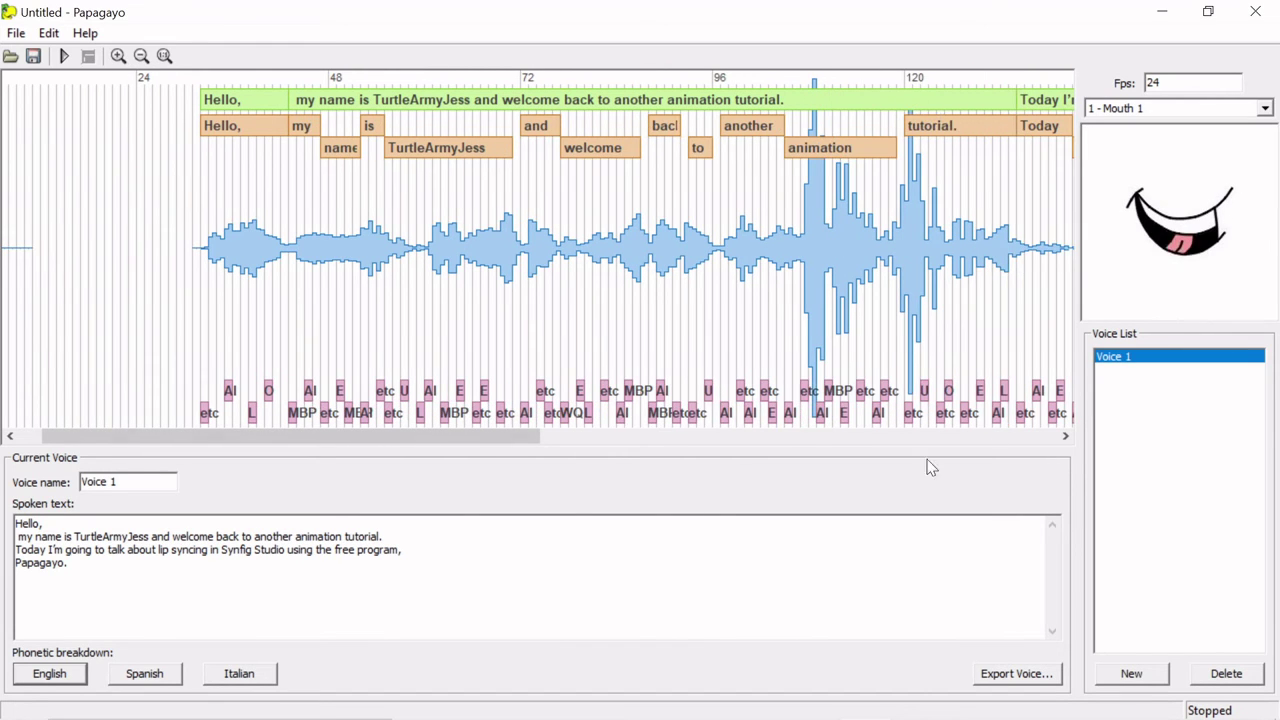
Step: Move the Papagayo. phrase to where it is spoken, scrubbing to verify
{"action": "left_click_drag", "start_coordinate": [504, 440], "coordinate": [658, 440]}
{"action": "left_click_drag", "start_coordinate": [697, 232], "coordinate": [785, 232]}
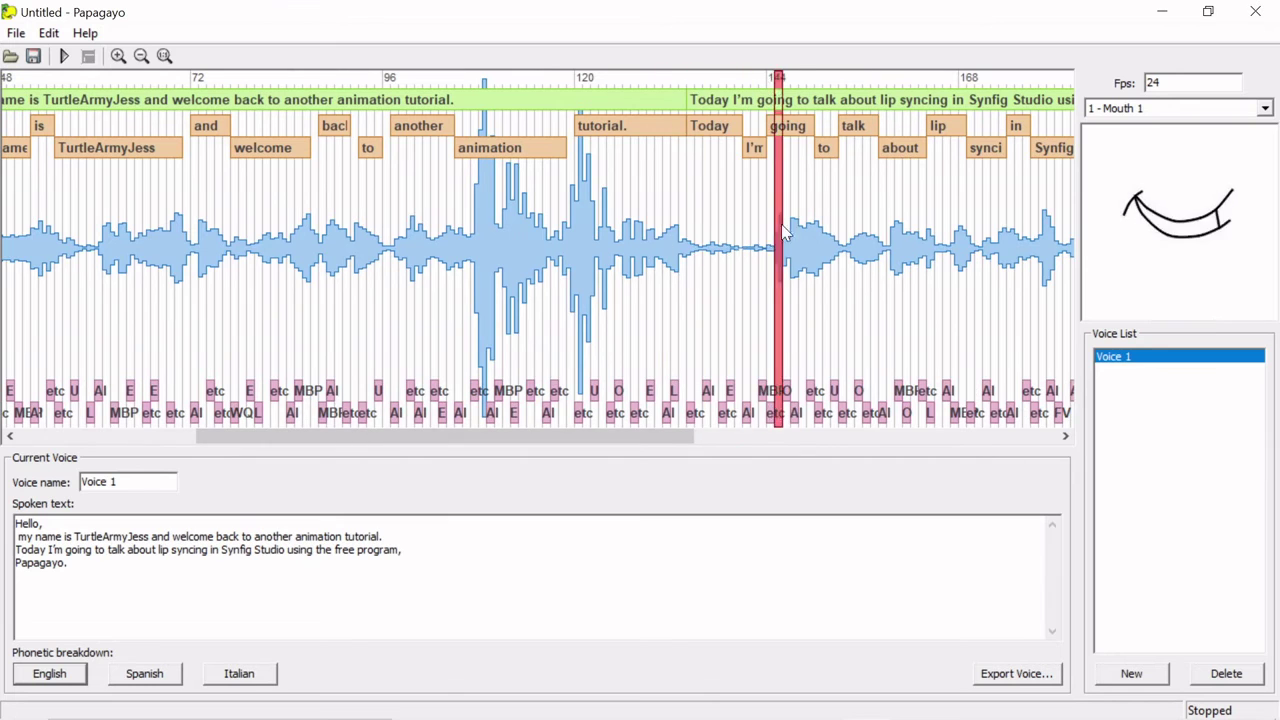
{"action": "left_click_drag", "start_coordinate": [700, 100], "coordinate": [789, 100]}
{"action": "left_click_drag", "start_coordinate": [580, 437], "coordinate": [870, 425]}
{"action": "left_click_drag", "start_coordinate": [344, 240], "coordinate": [980, 243]}
{"action": "left_click_drag", "start_coordinate": [806, 100], "coordinate": [853, 108]}
{"action": "scroll", "coordinate": [929, 277], "scroll_direction": "down", "scroll_amount": 3}
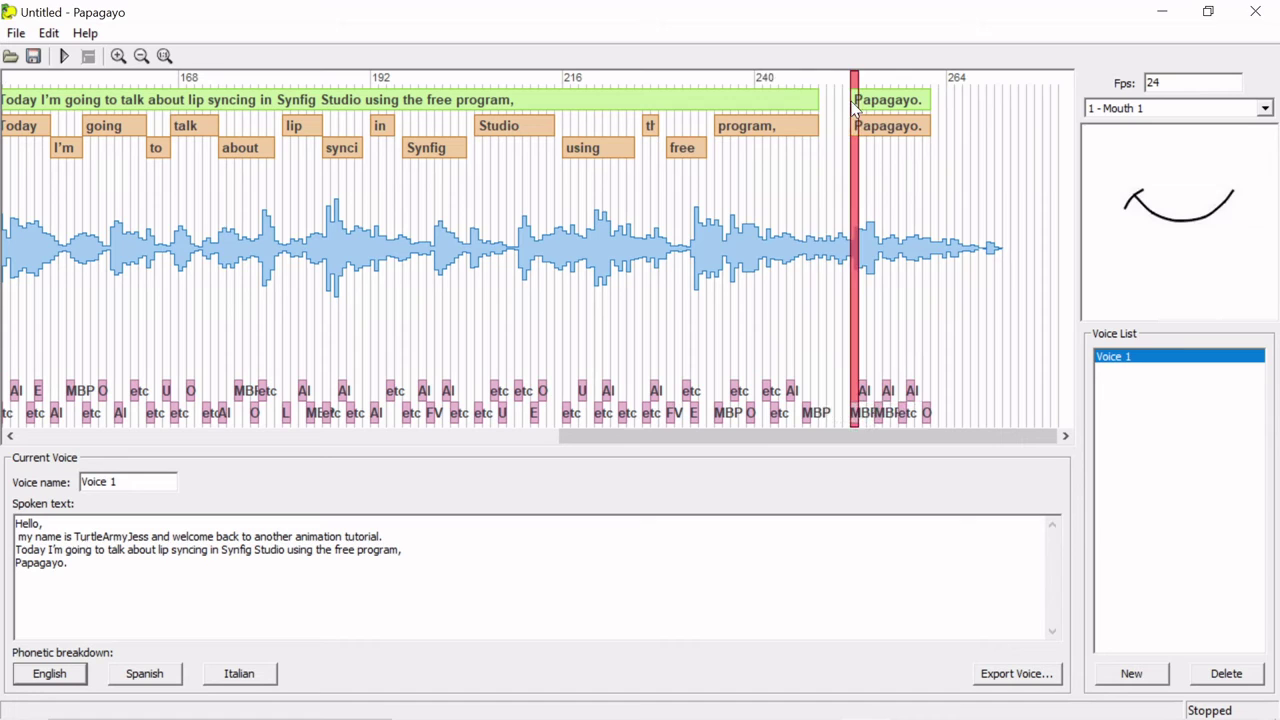
{"action": "left_click_drag", "start_coordinate": [815, 205], "coordinate": [966, 236]}
Step: Retime the words is, TurtleArmyJess, welcome and 'and' to match the audio
{"action": "left_click_drag", "start_coordinate": [742, 436], "coordinate": [241, 449]}
{"action": "left_click_drag", "start_coordinate": [257, 210], "coordinate": [443, 147]}
{"action": "left_click_drag", "start_coordinate": [358, 125], "coordinate": [417, 125]}
{"action": "left_click_drag", "start_coordinate": [312, 147], "coordinate": [397, 194]}
{"action": "left_click_drag", "start_coordinate": [406, 130], "coordinate": [400, 152]}
{"action": "left_click_drag", "start_coordinate": [402, 197], "coordinate": [577, 197]}
{"action": "left_click_drag", "start_coordinate": [553, 150], "coordinate": [581, 190]}
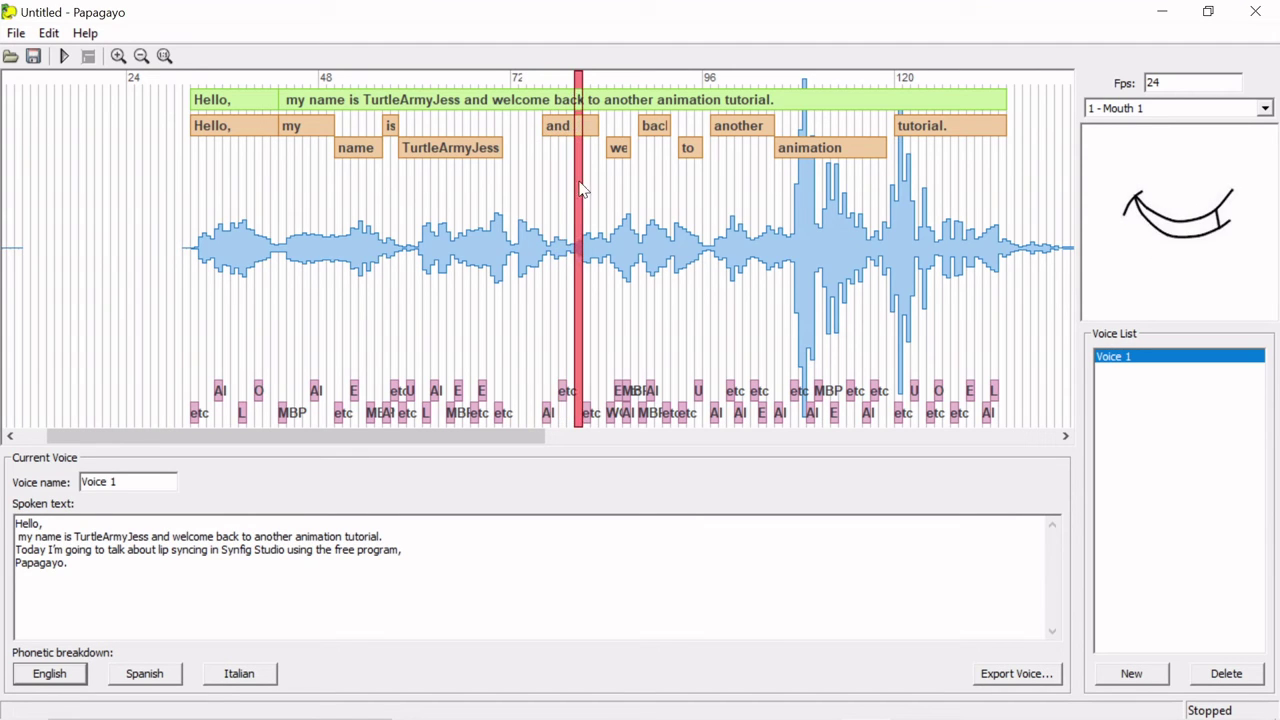
{"action": "left_click_drag", "start_coordinate": [546, 128], "coordinate": [564, 153]}
Step: Retime tutorial., animation and another, then scrub to check the mouth shapes
{"action": "left_click_drag", "start_coordinate": [540, 436], "coordinate": [610, 436]}
{"action": "left_click_drag", "start_coordinate": [437, 200], "coordinate": [554, 148]}
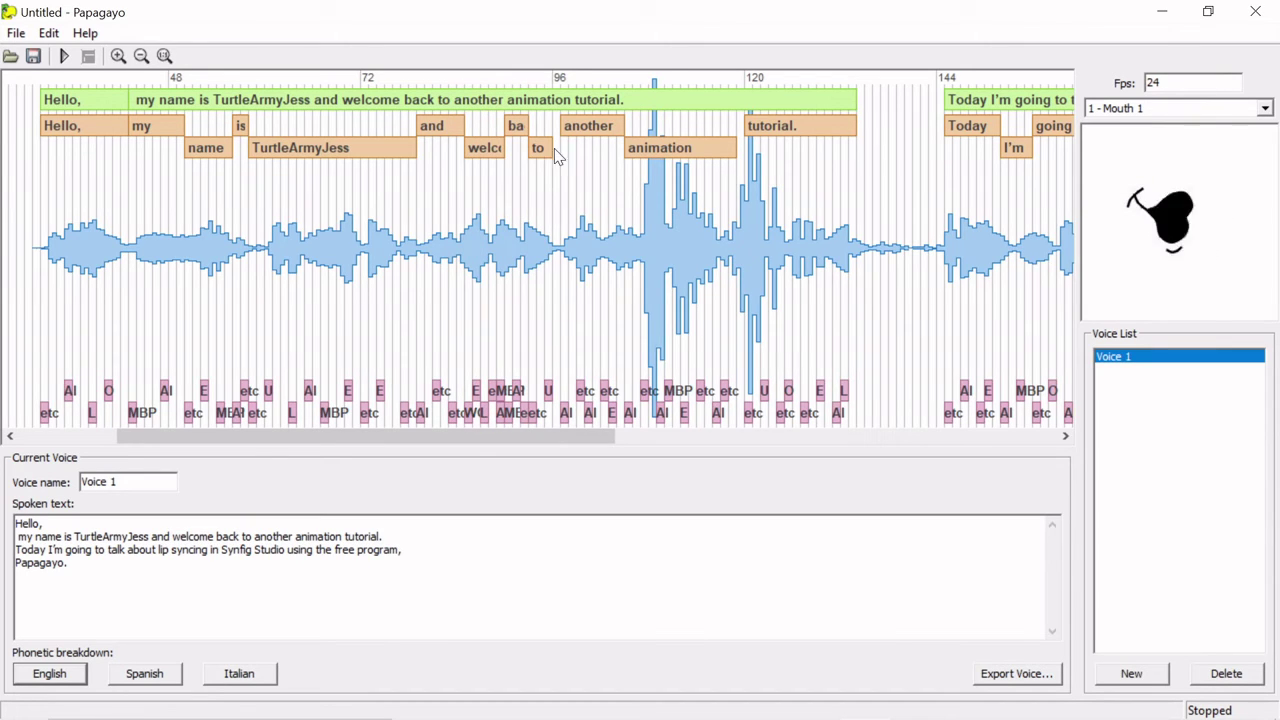
{"action": "left_click_drag", "start_coordinate": [550, 192], "coordinate": [774, 200]}
{"action": "left_click_drag", "start_coordinate": [747, 125], "coordinate": [776, 147]}
{"action": "mouse_move", "coordinate": [640, 205]}
{"action": "left_mouse_down"}
{"action": "mouse_move", "coordinate": [673, 212]}
{"action": "mouse_move", "coordinate": [651, 205]}
{"action": "left_mouse_up"}
{"action": "left_click_drag", "start_coordinate": [628, 147], "coordinate": [659, 130]}
{"action": "left_click_drag", "start_coordinate": [565, 130], "coordinate": [628, 130]}
{"action": "left_click_drag", "start_coordinate": [630, 175], "coordinate": [668, 175]}
{"action": "left_click_drag", "start_coordinate": [662, 126], "coordinate": [549, 140]}
{"action": "left_click", "coordinate": [612, 175]}
{"action": "left_click", "coordinate": [537, 150]}
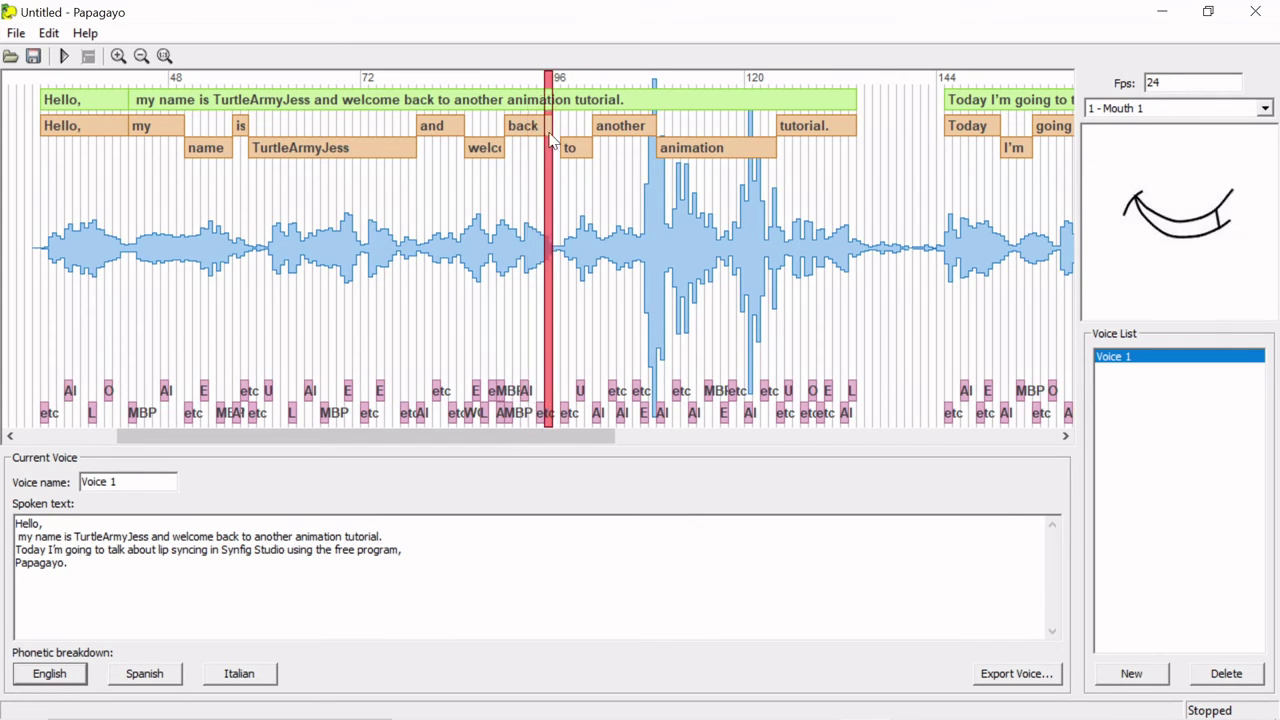
{"action": "left_click_drag", "start_coordinate": [100, 210], "coordinate": [508, 215]}
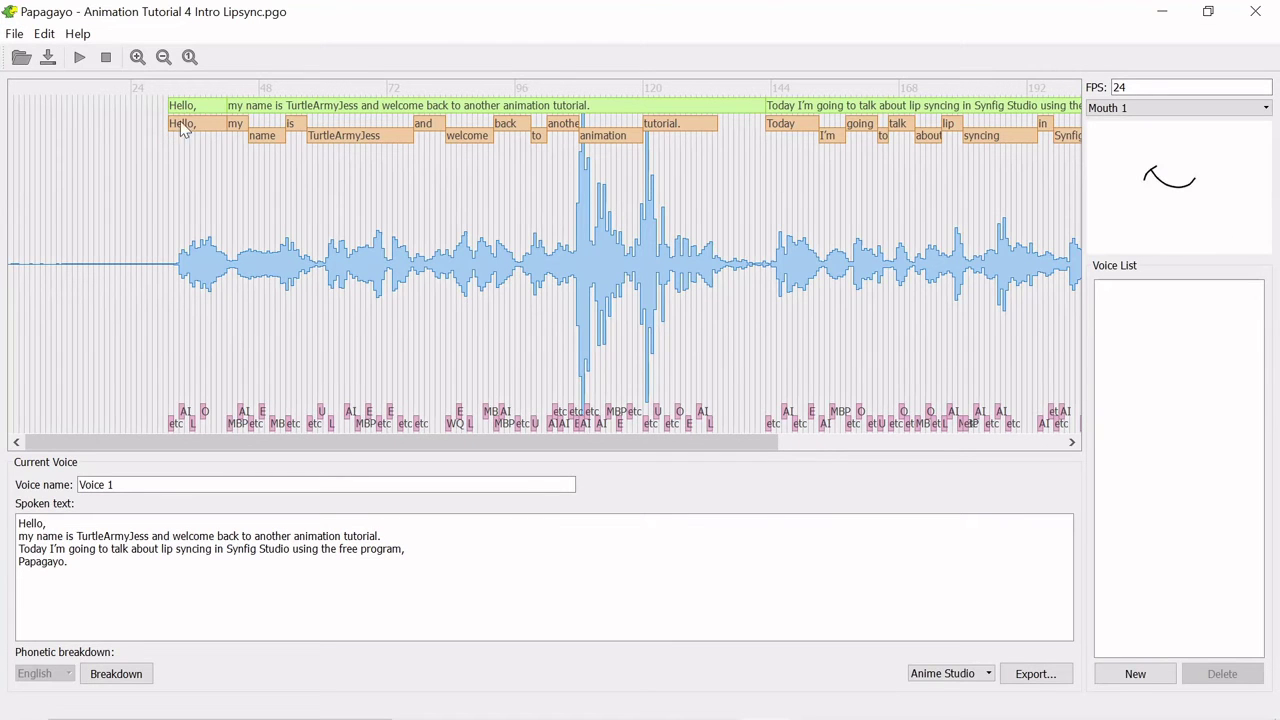
Step: In Papagayo, drag 'Hello,' to the timeline start and move 'my name is' earlier
{"action": "left_click_drag", "start_coordinate": [196, 112], "coordinate": [50, 115]}
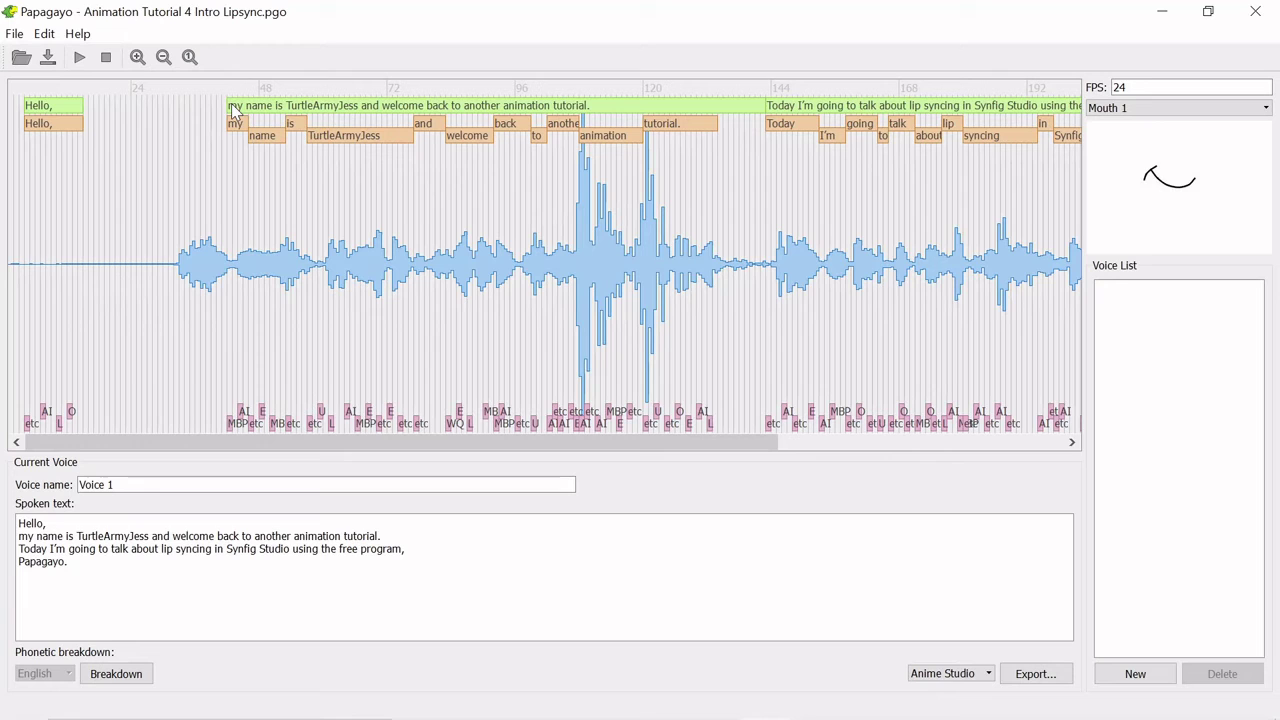
{"action": "left_click_drag", "start_coordinate": [232, 110], "coordinate": [118, 118]}
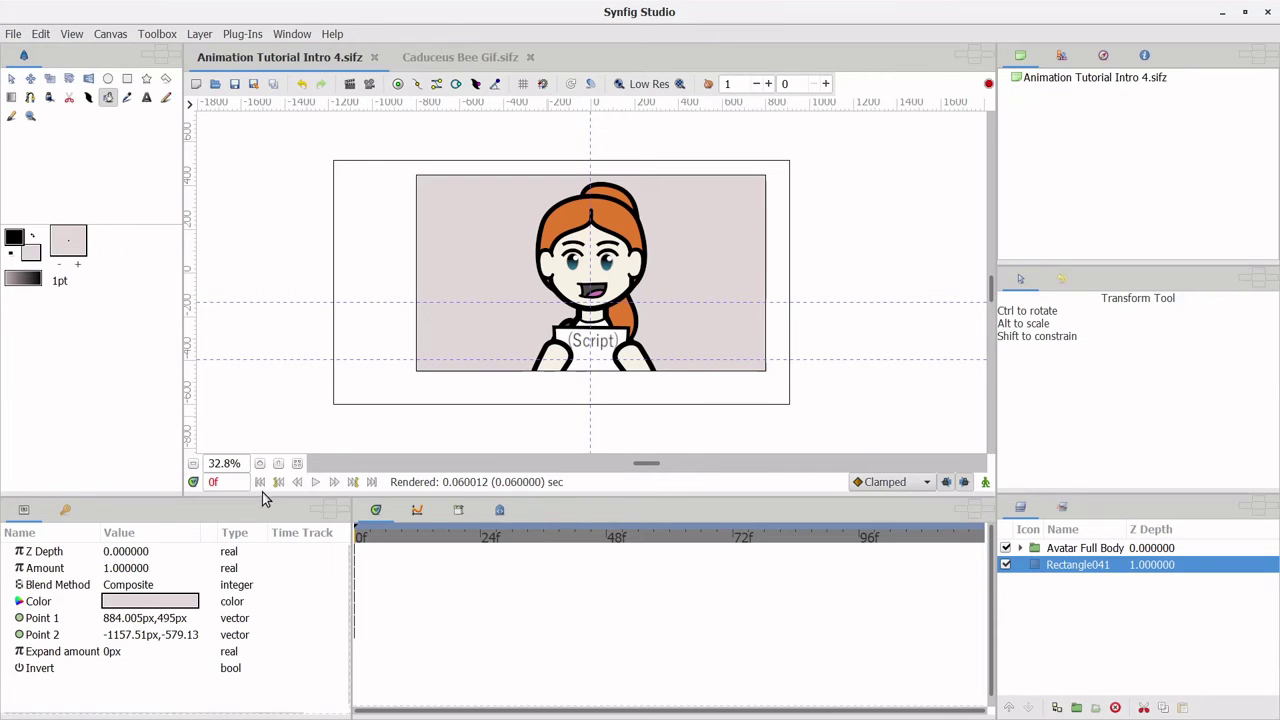
Step: Zoom the canvas to 51.2% and switch to the Caduceus Bee Gif.sifz document
{"action": "left_click", "coordinate": [260, 464]}
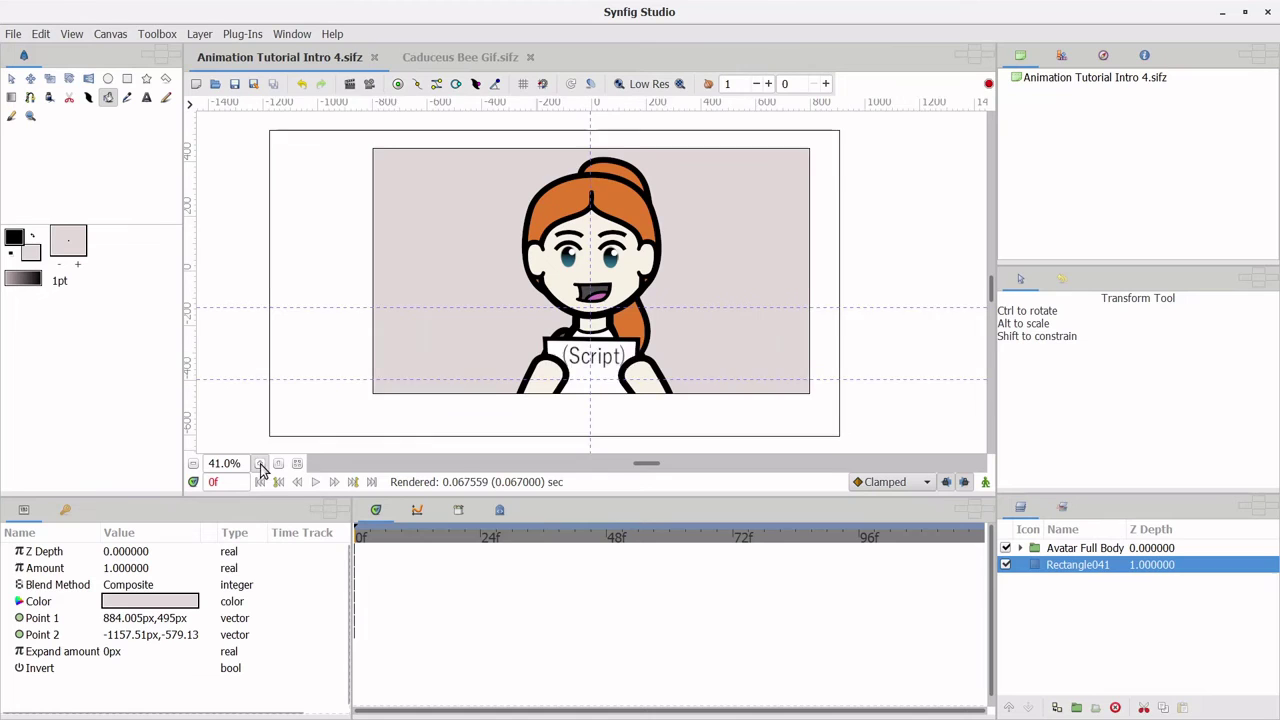
{"action": "left_click", "coordinate": [260, 464]}
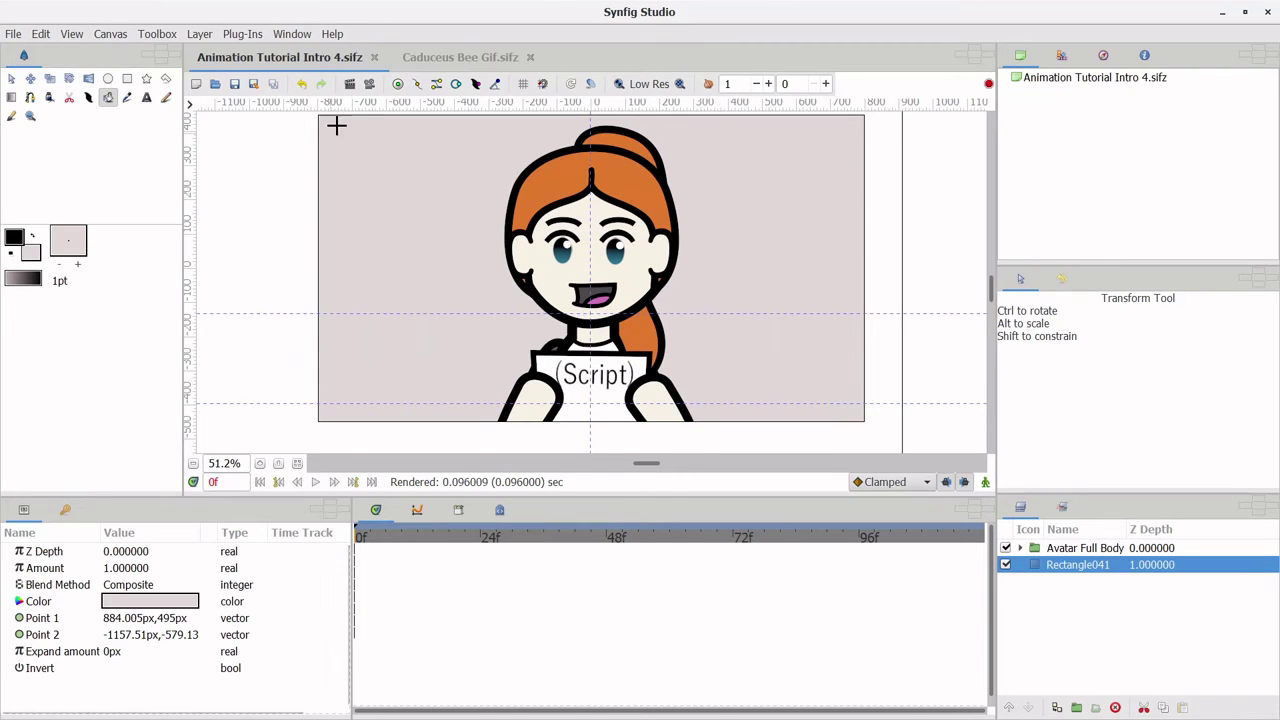
{"action": "left_click", "coordinate": [427, 60]}
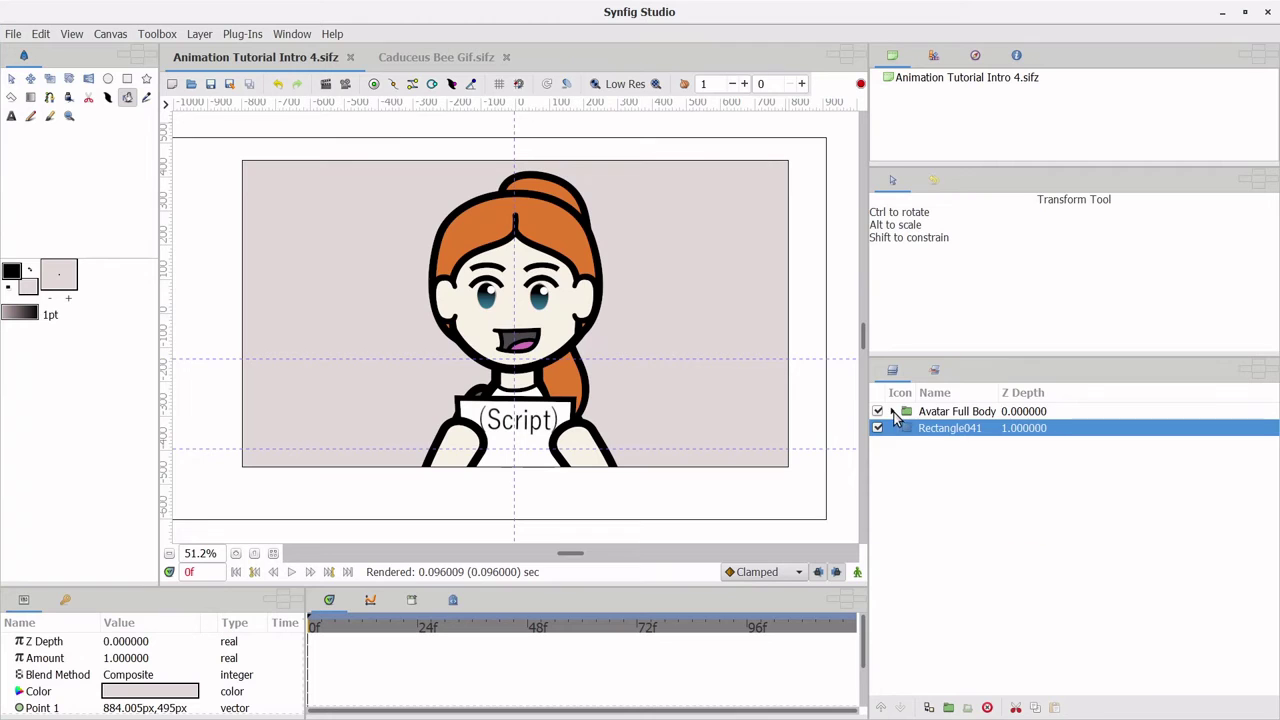
Step: Expand Avatar Full Body, TopHalf, Head, Face and Mouth, and select the AI mouth layer
{"action": "left_click", "coordinate": [893, 412]}
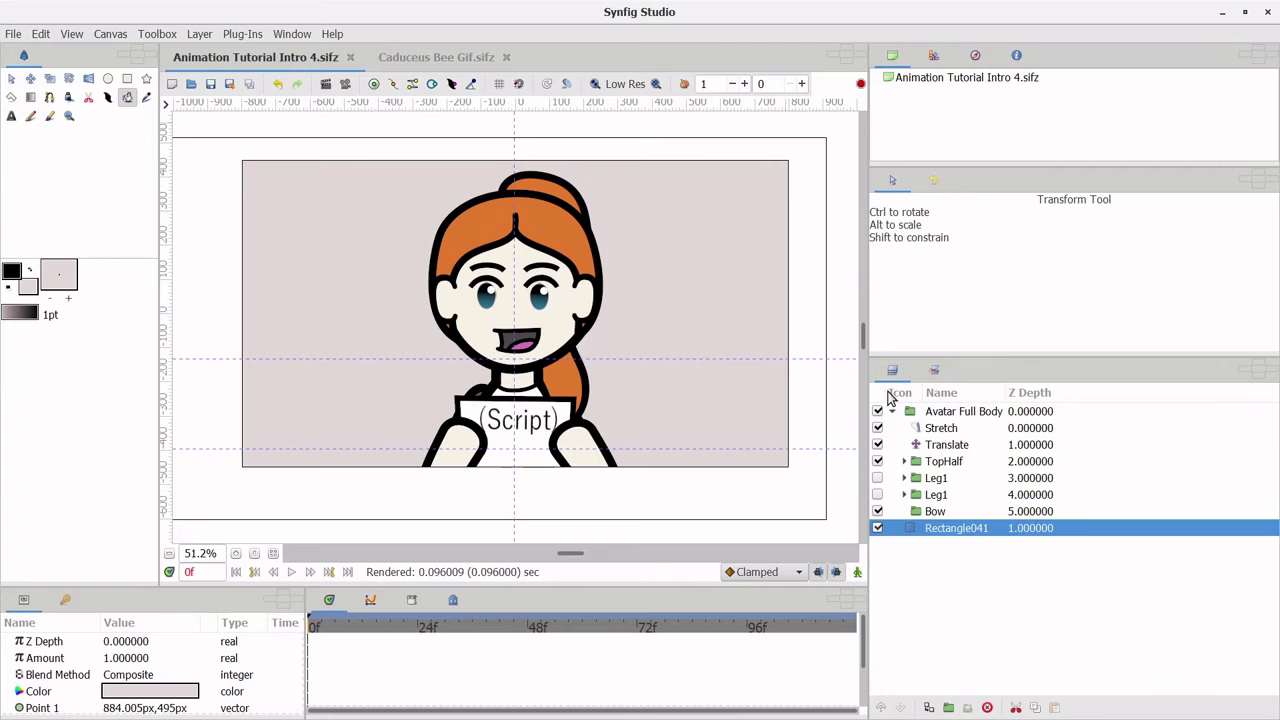
{"action": "left_click", "coordinate": [904, 462]}
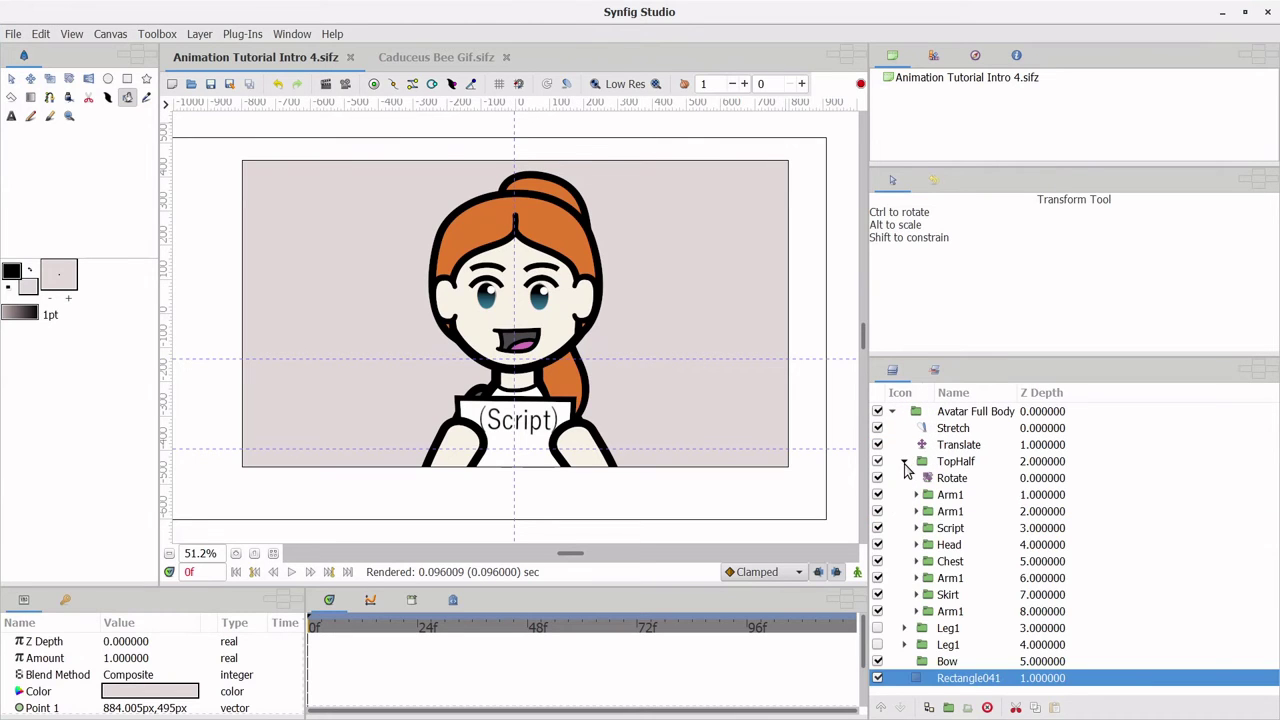
{"action": "left_click", "coordinate": [916, 545]}
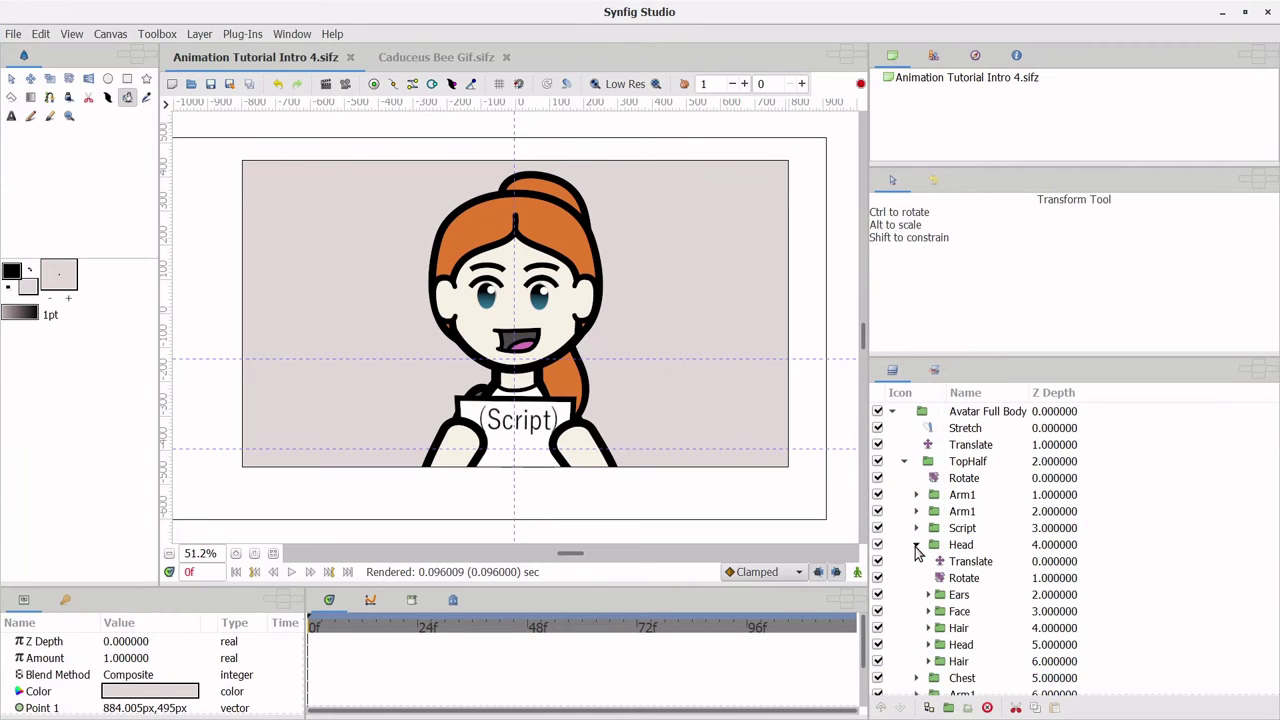
{"action": "left_click", "coordinate": [928, 611]}
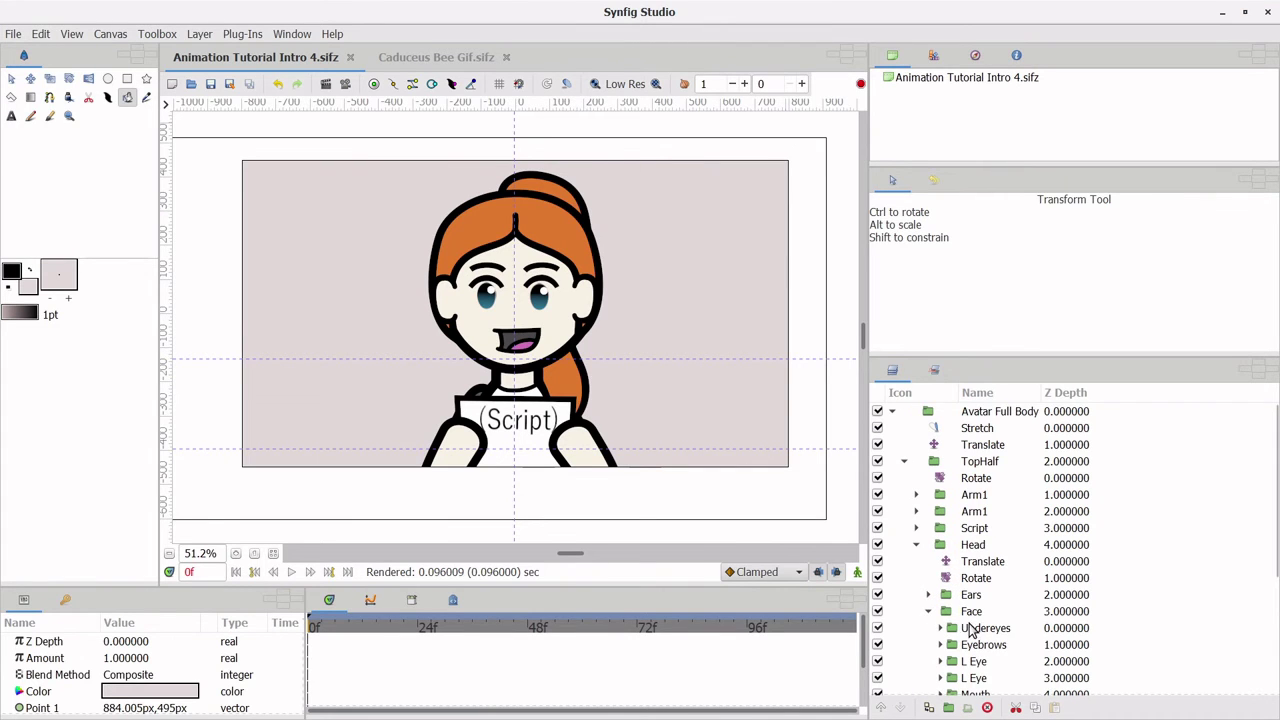
{"action": "scroll", "coordinate": [970, 627], "scroll_direction": "down", "scroll_amount": 2}
{"action": "left_click", "coordinate": [940, 657]}
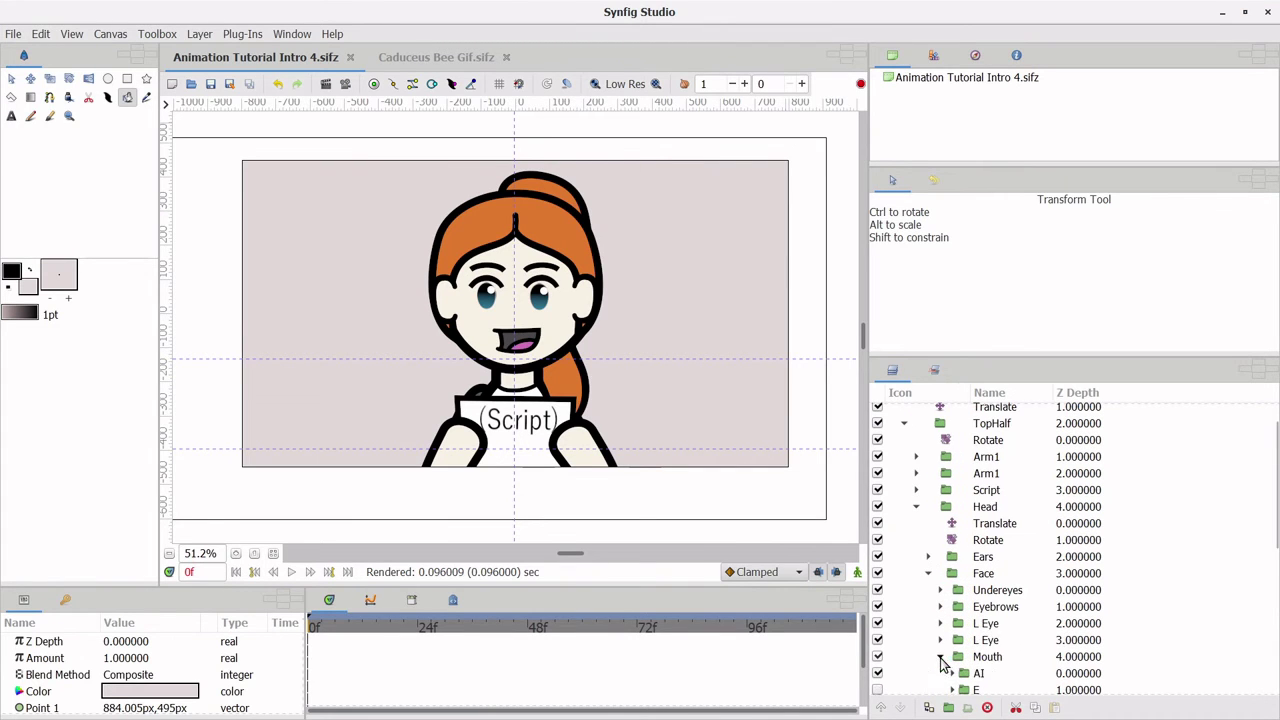
{"action": "scroll", "coordinate": [958, 633], "scroll_direction": "down", "scroll_amount": 2}
{"action": "left_click", "coordinate": [980, 638]}
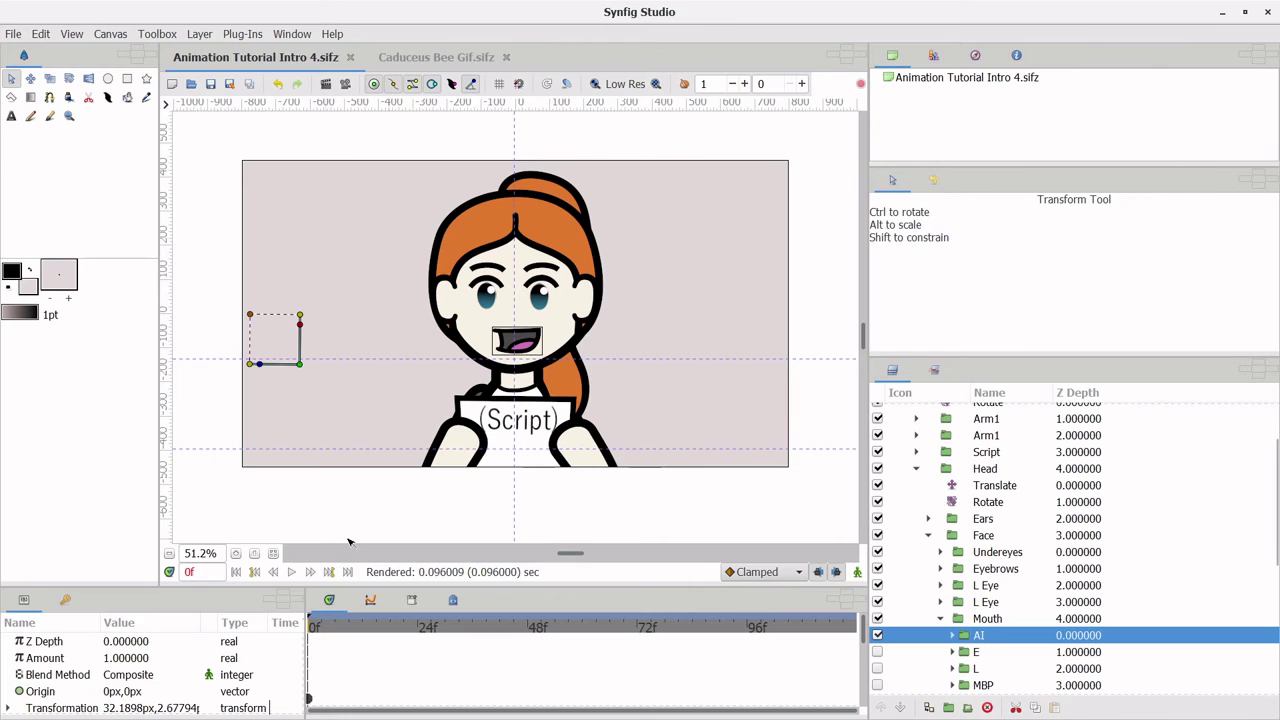
Step: Zoom the canvas in on the character's face
{"action": "left_click", "coordinate": [236, 553]}
{"action": "left_click", "coordinate": [236, 553]}
{"action": "left_click", "coordinate": [236, 553]}
{"action": "left_click", "coordinate": [236, 553]}
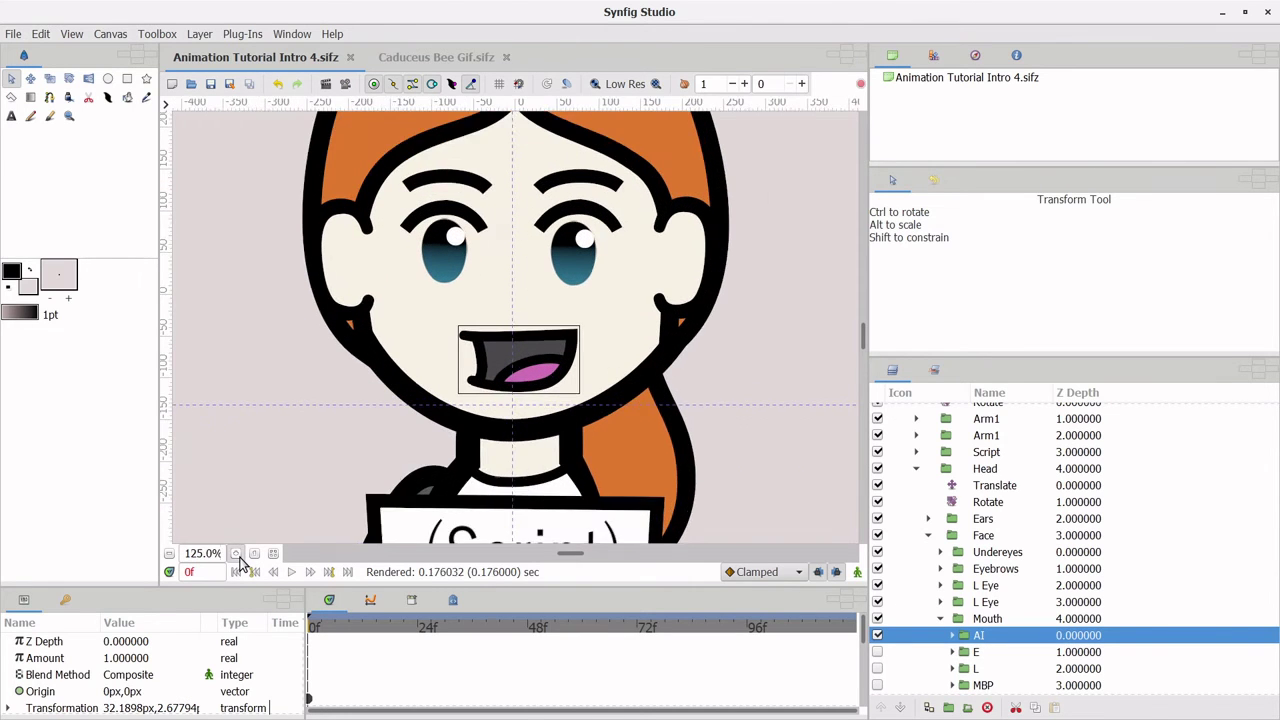
{"action": "left_click", "coordinate": [236, 553]}
{"action": "left_click", "coordinate": [236, 553]}
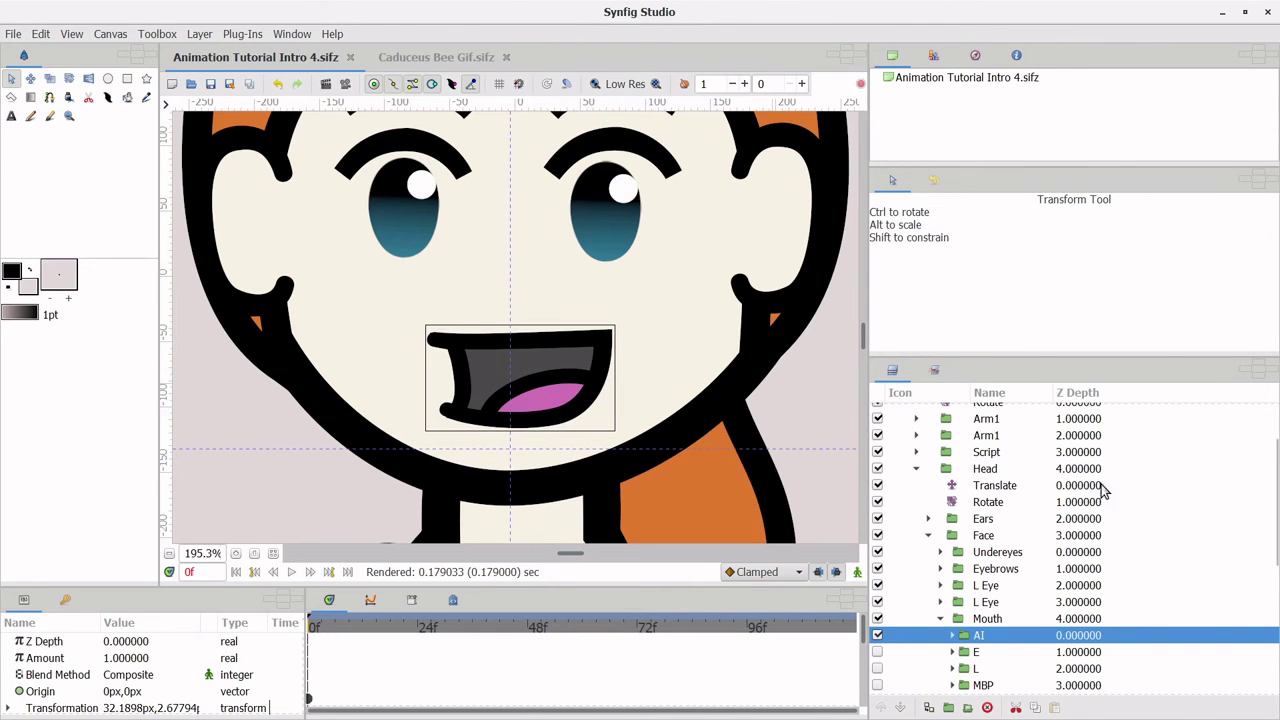
Step: Switch on the E mouth layer's visibility
{"action": "right_click", "coordinate": [991, 643]}
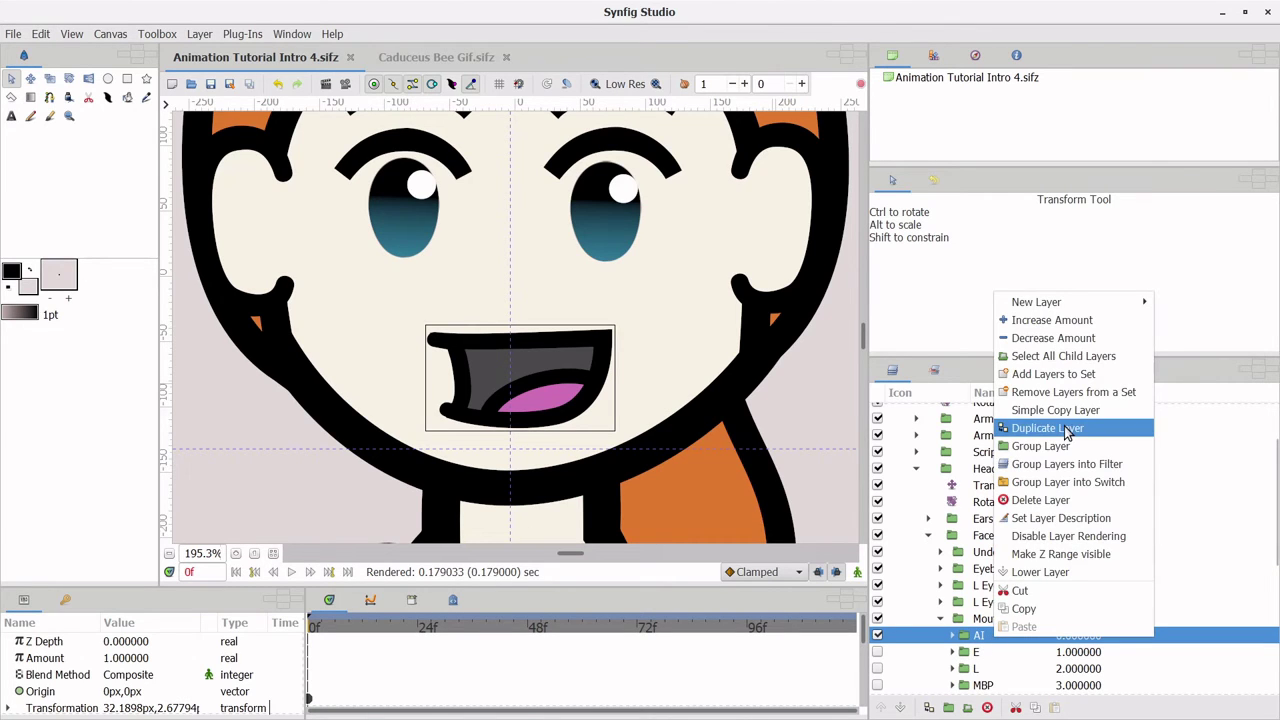
{"action": "left_click", "coordinate": [986, 660]}
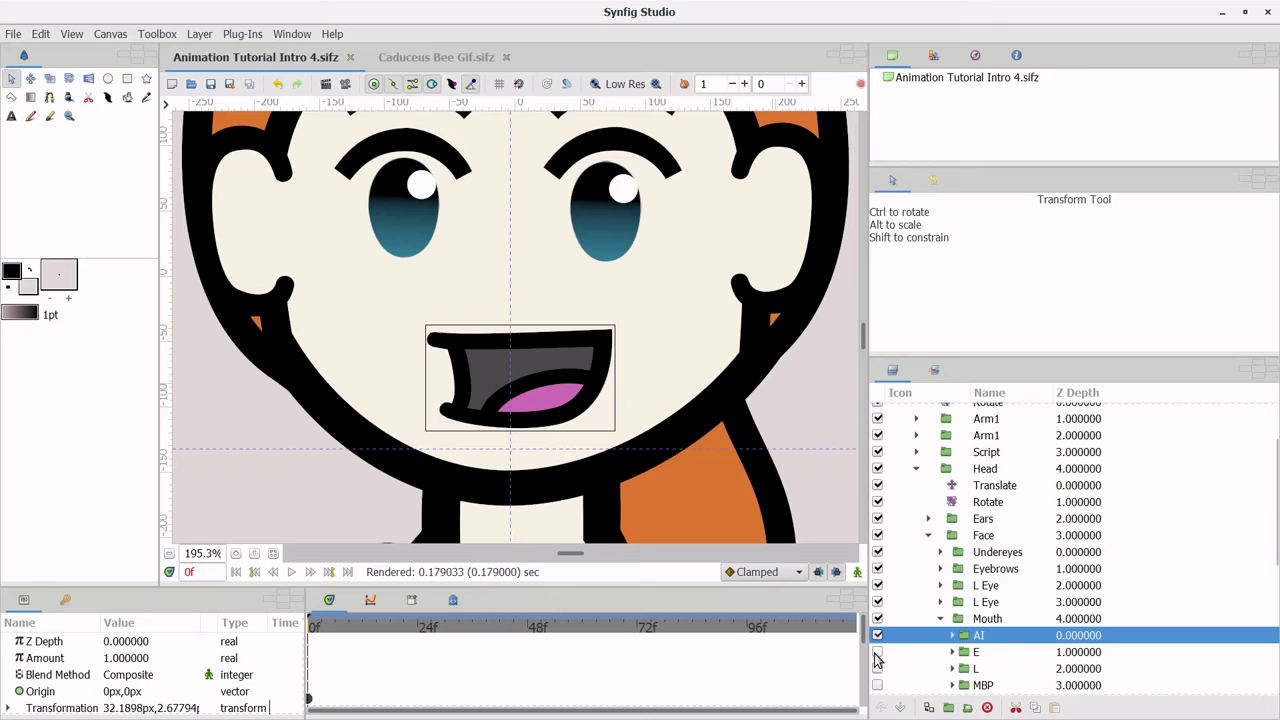
{"action": "left_click", "coordinate": [878, 653]}
{"action": "double_click", "coordinate": [977, 652]}
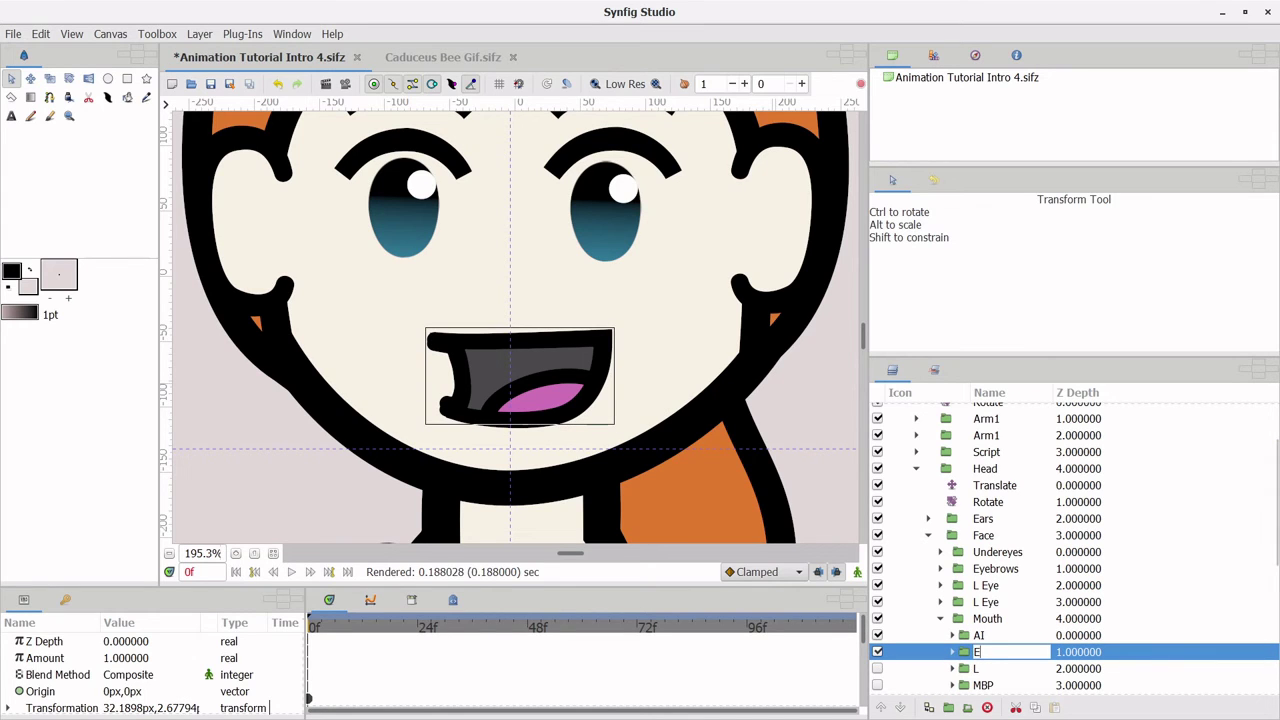
Step: Set the AI mouth layer's Amount to 0.5 so it blends over E
{"action": "left_click", "coordinate": [992, 636]}
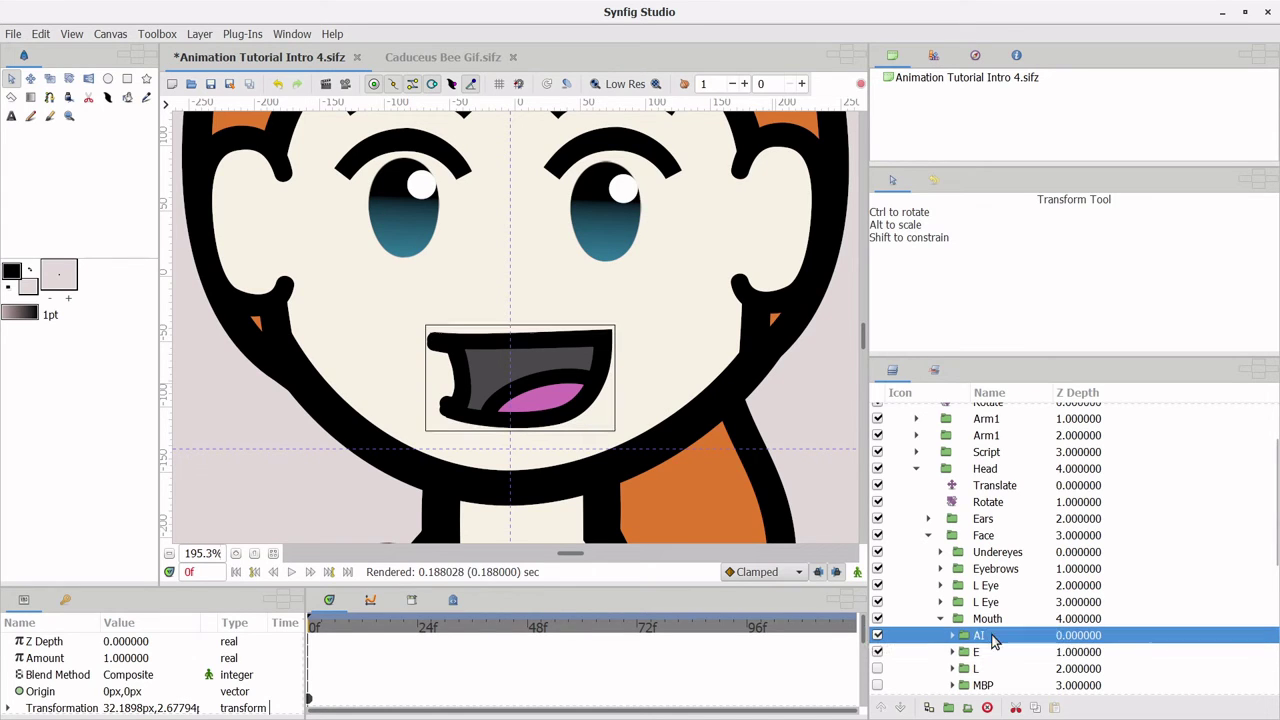
{"action": "left_click", "coordinate": [127, 658]}
{"action": "left_click", "coordinate": [127, 658]}
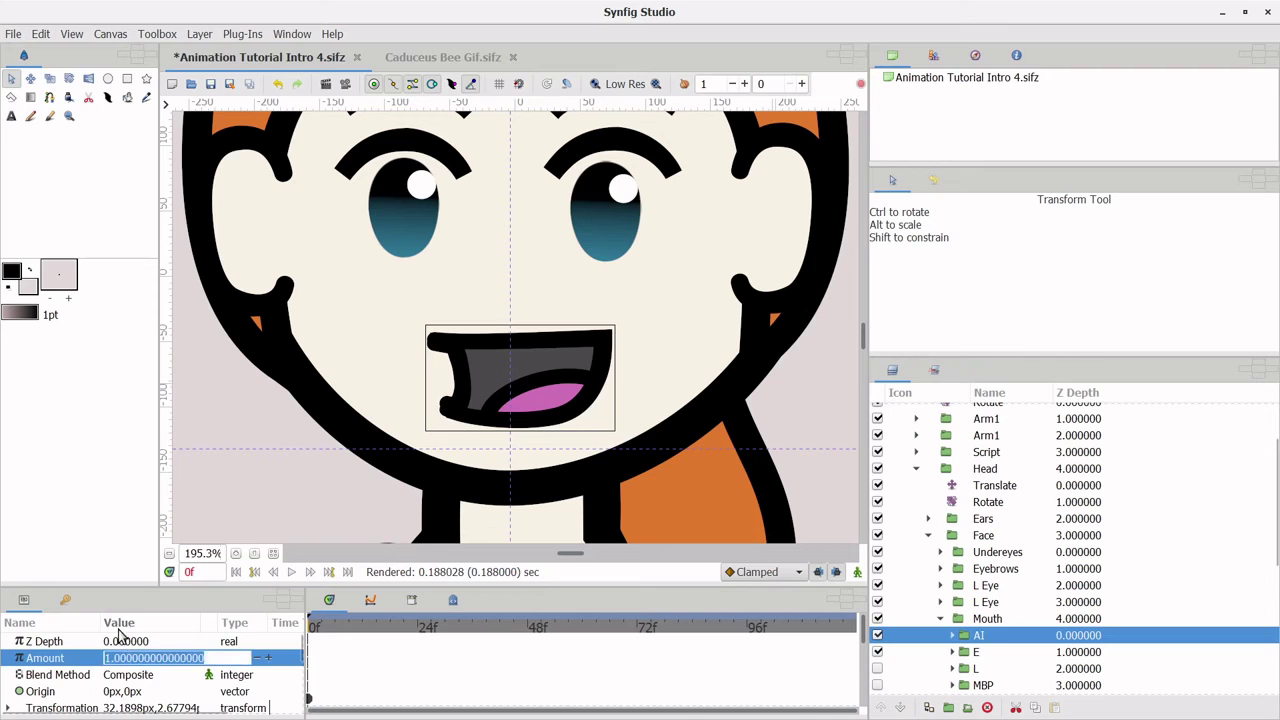
{"action": "type", "text": "0.5"}
{"action": "key", "text": "Return"}
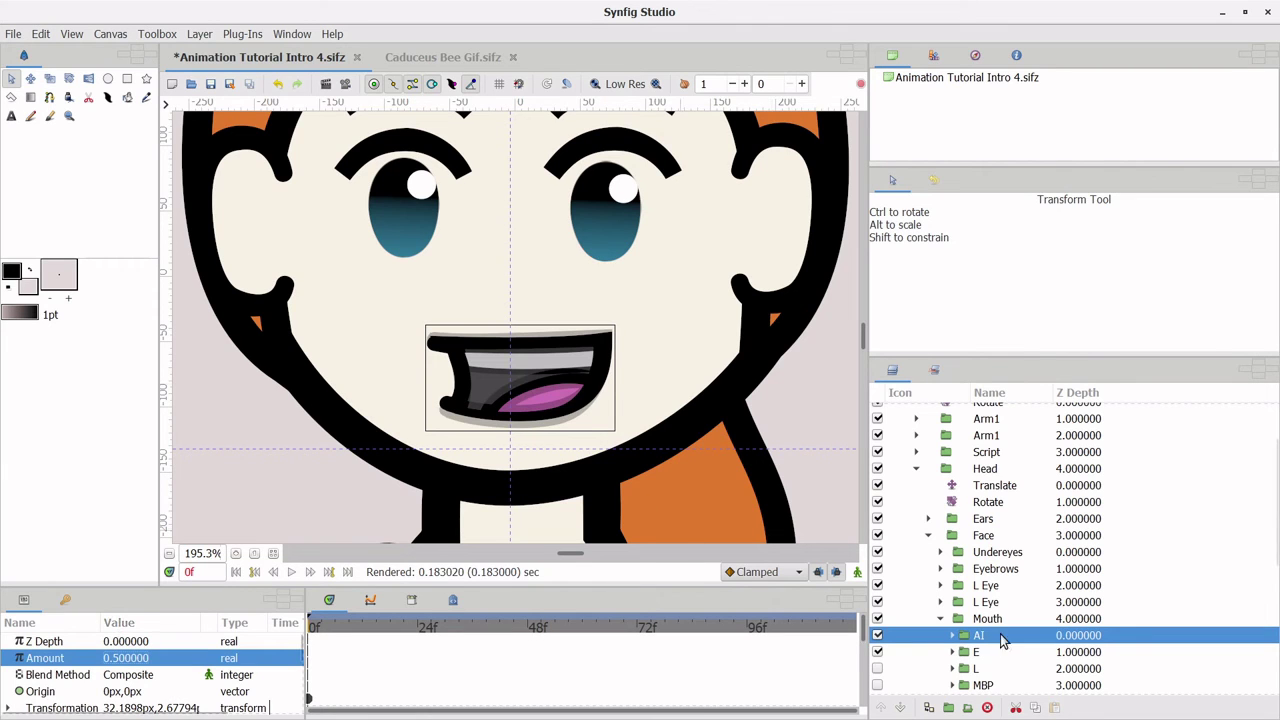
{"action": "left_click", "coordinate": [978, 653]}
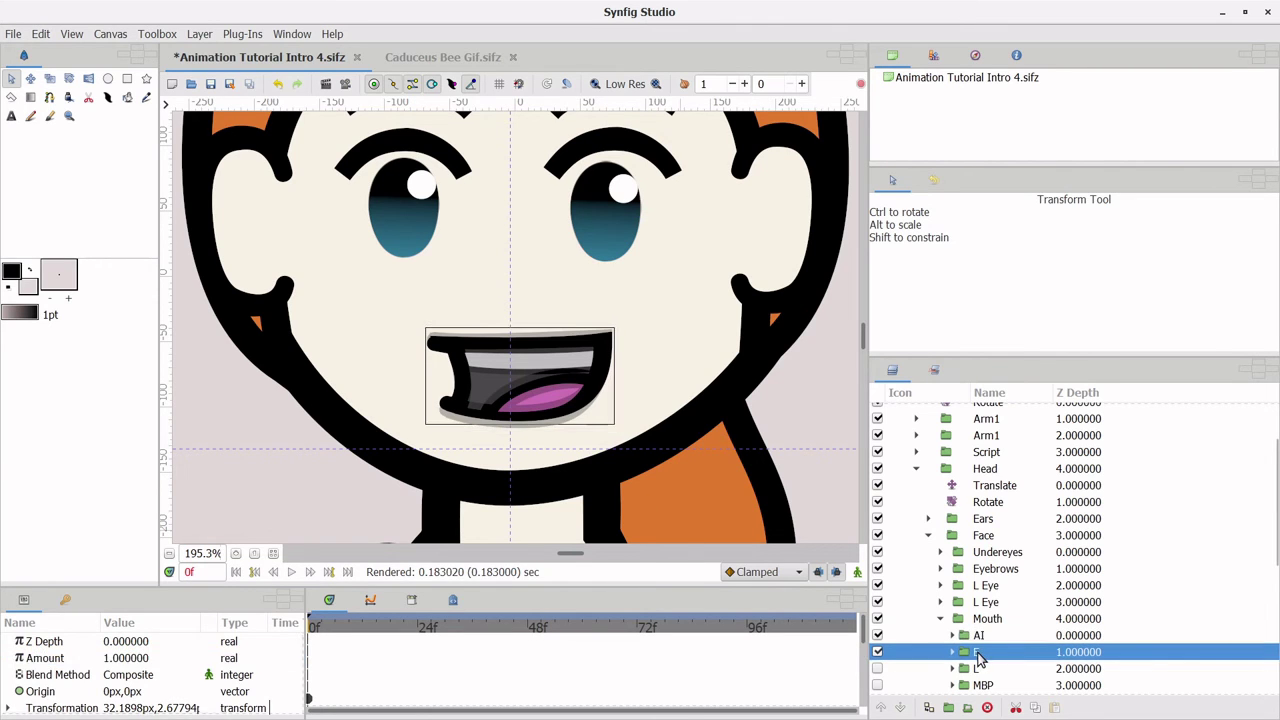
{"action": "left_click", "coordinate": [984, 638]}
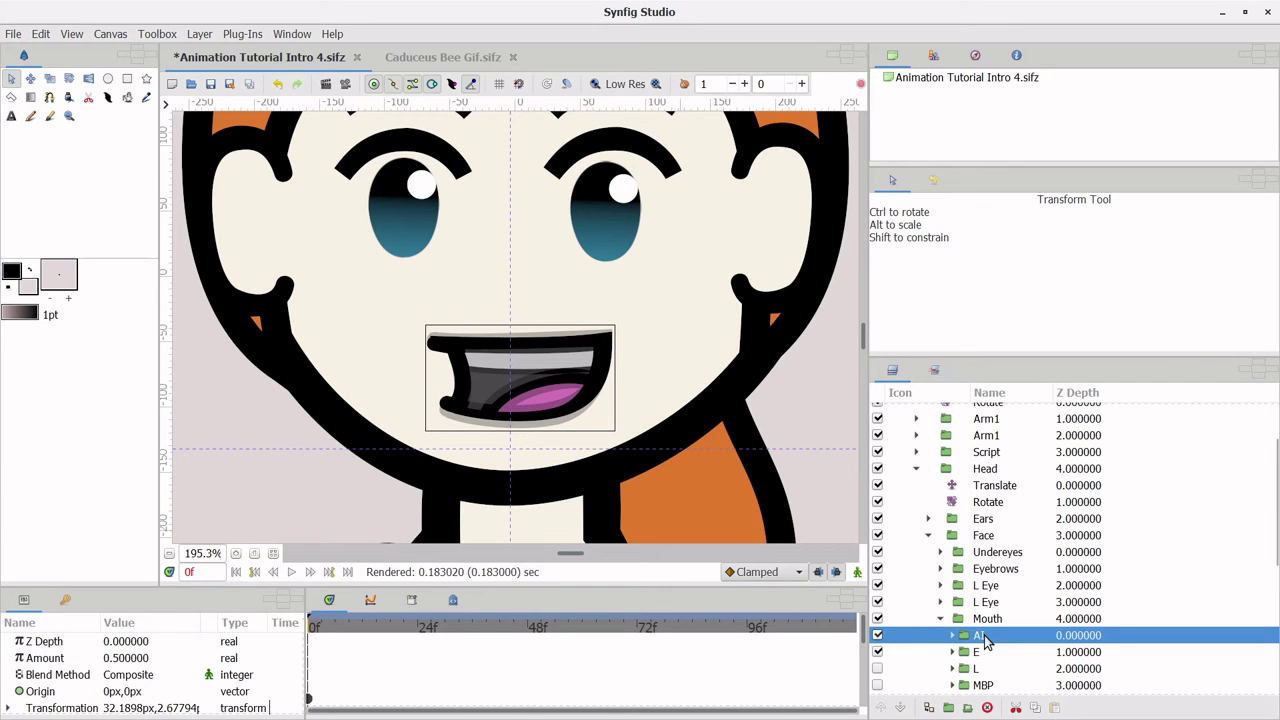
Step: Hide AI and E, then preview the L, MBP and rest mouth shapes one at a time
{"action": "left_click", "coordinate": [877, 637]}
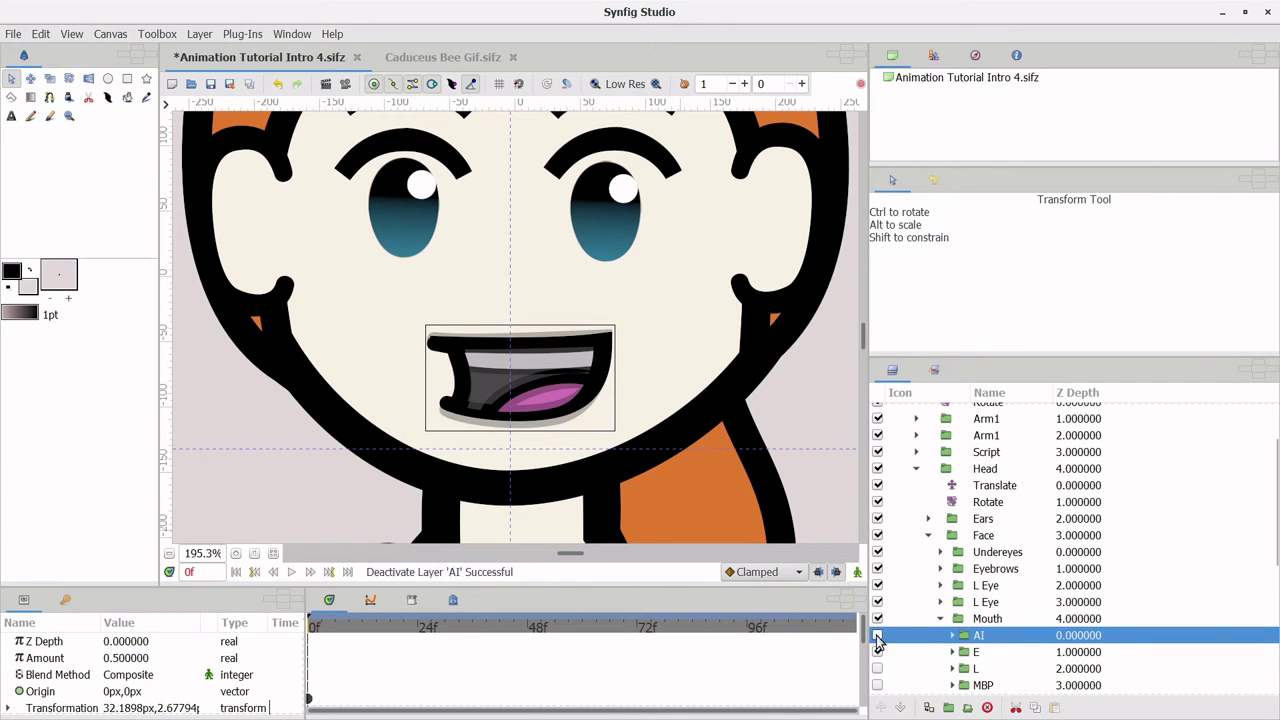
{"action": "left_click", "coordinate": [877, 652]}
{"action": "left_click", "coordinate": [877, 652]}
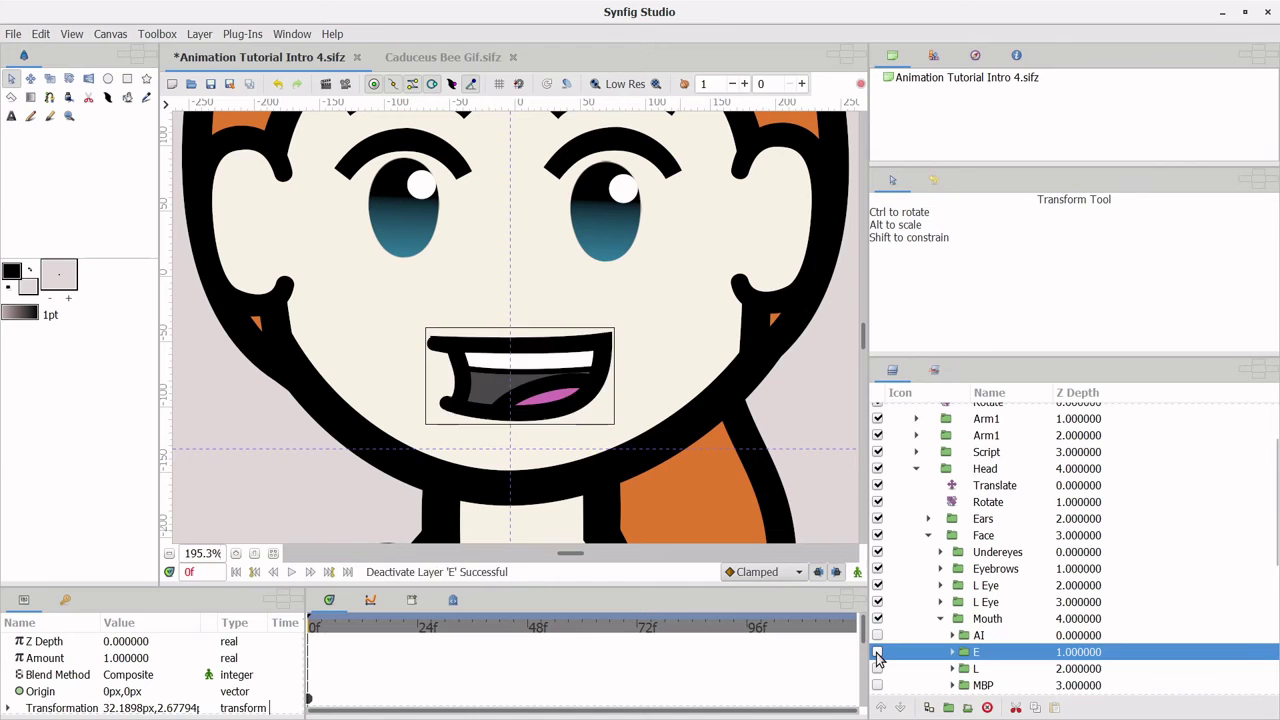
{"action": "left_click", "coordinate": [877, 669]}
{"action": "left_click", "coordinate": [877, 669]}
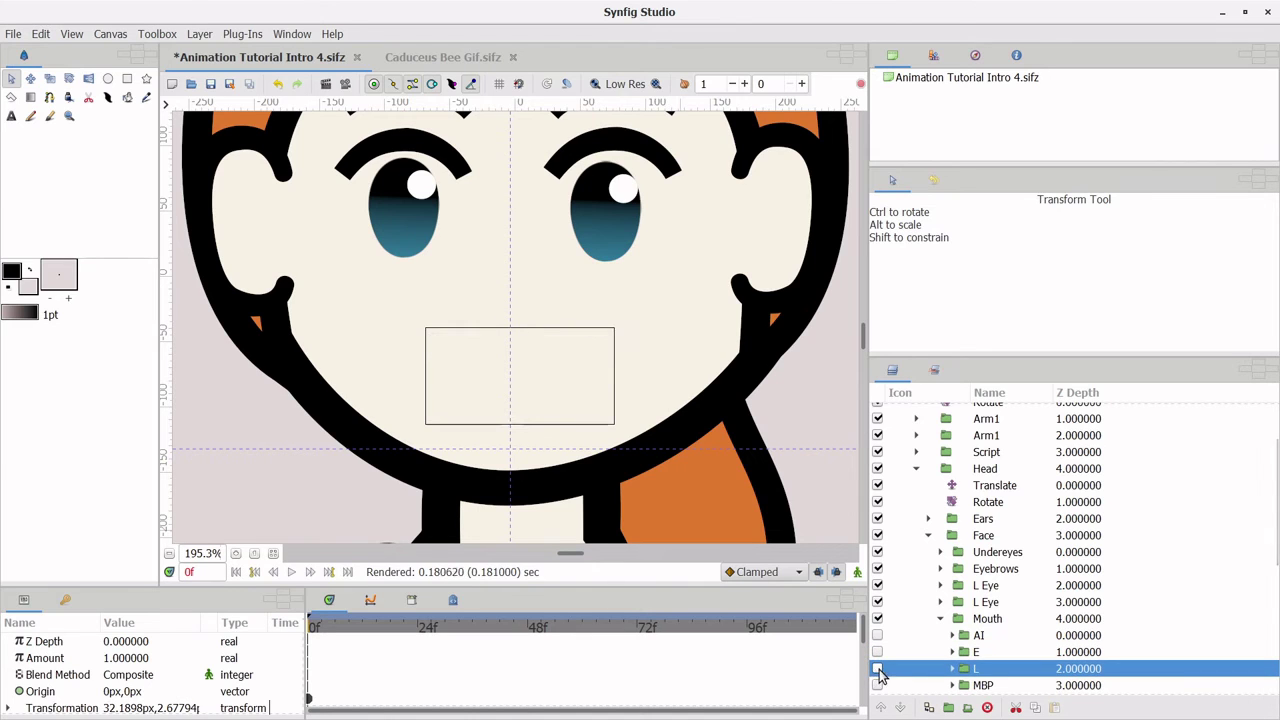
{"action": "scroll", "coordinate": [877, 675], "scroll_direction": "down", "scroll_amount": 1}
{"action": "left_click", "coordinate": [877, 647]}
{"action": "left_click", "coordinate": [877, 647]}
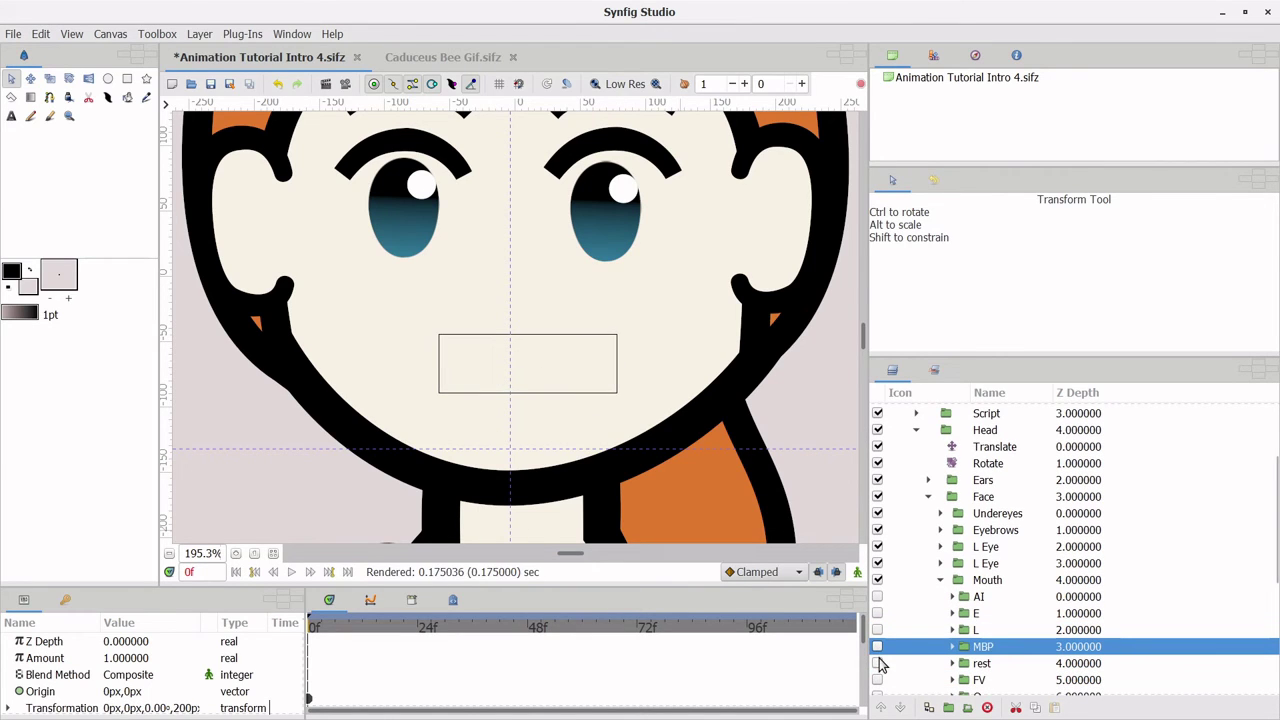
{"action": "left_click", "coordinate": [877, 664]}
{"action": "left_click", "coordinate": [877, 664]}
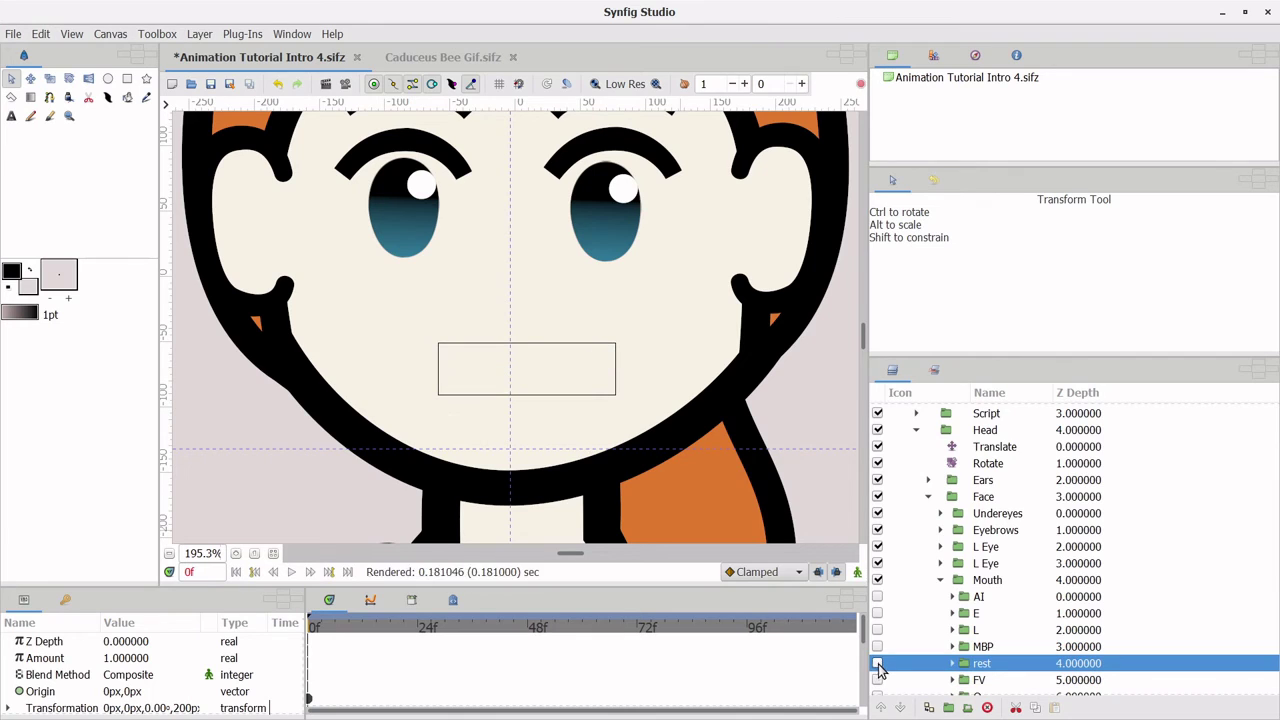
Step: Preview the FV, O, WQ, U and etc mouth shapes one at a time
{"action": "scroll", "coordinate": [880, 670], "scroll_direction": "down", "scroll_amount": 1}
{"action": "left_click", "coordinate": [877, 645]}
{"action": "left_click", "coordinate": [877, 645]}
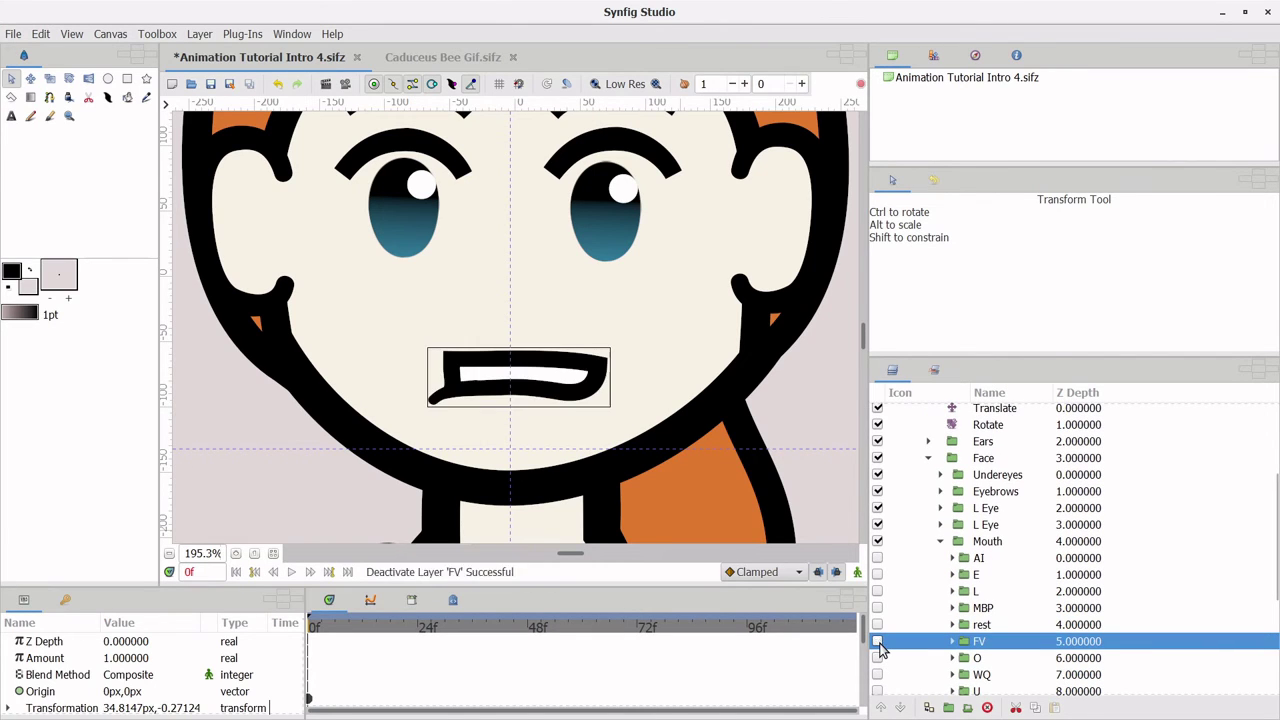
{"action": "left_click", "coordinate": [878, 659]}
{"action": "left_click", "coordinate": [877, 658]}
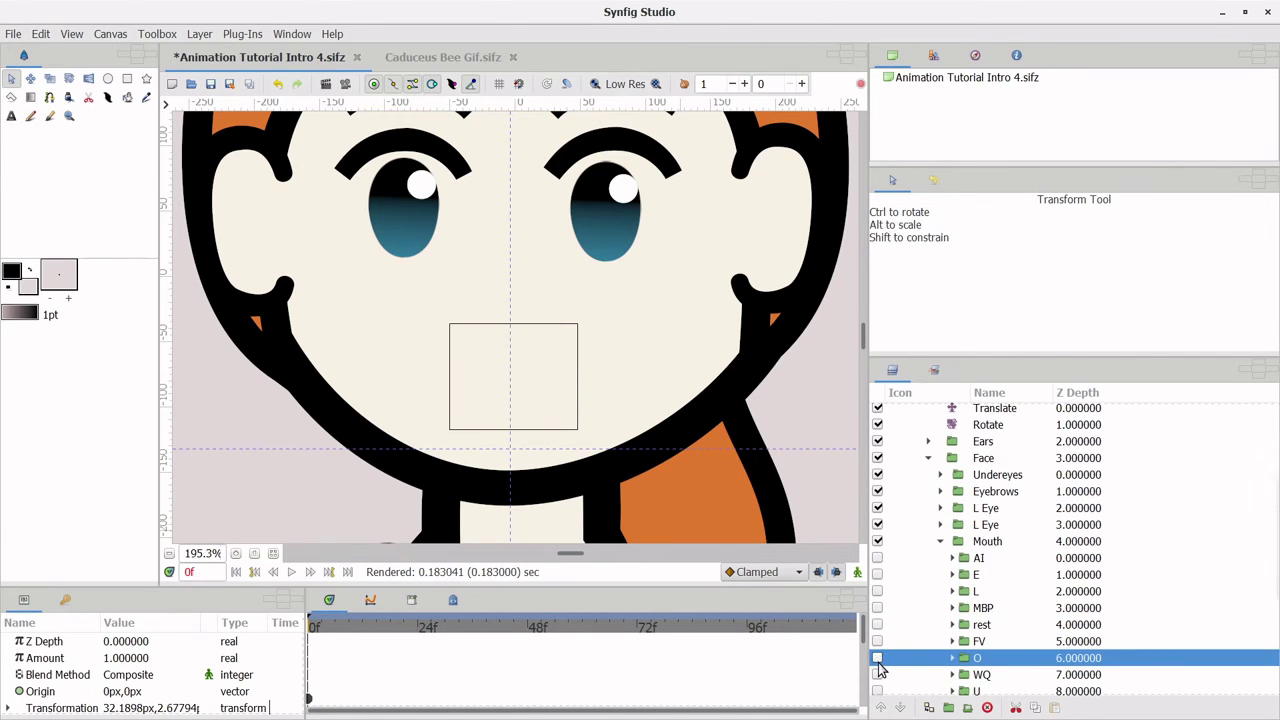
{"action": "scroll", "coordinate": [879, 655], "scroll_direction": "down", "scroll_amount": 1}
{"action": "left_click", "coordinate": [878, 637]}
{"action": "left_click", "coordinate": [878, 637]}
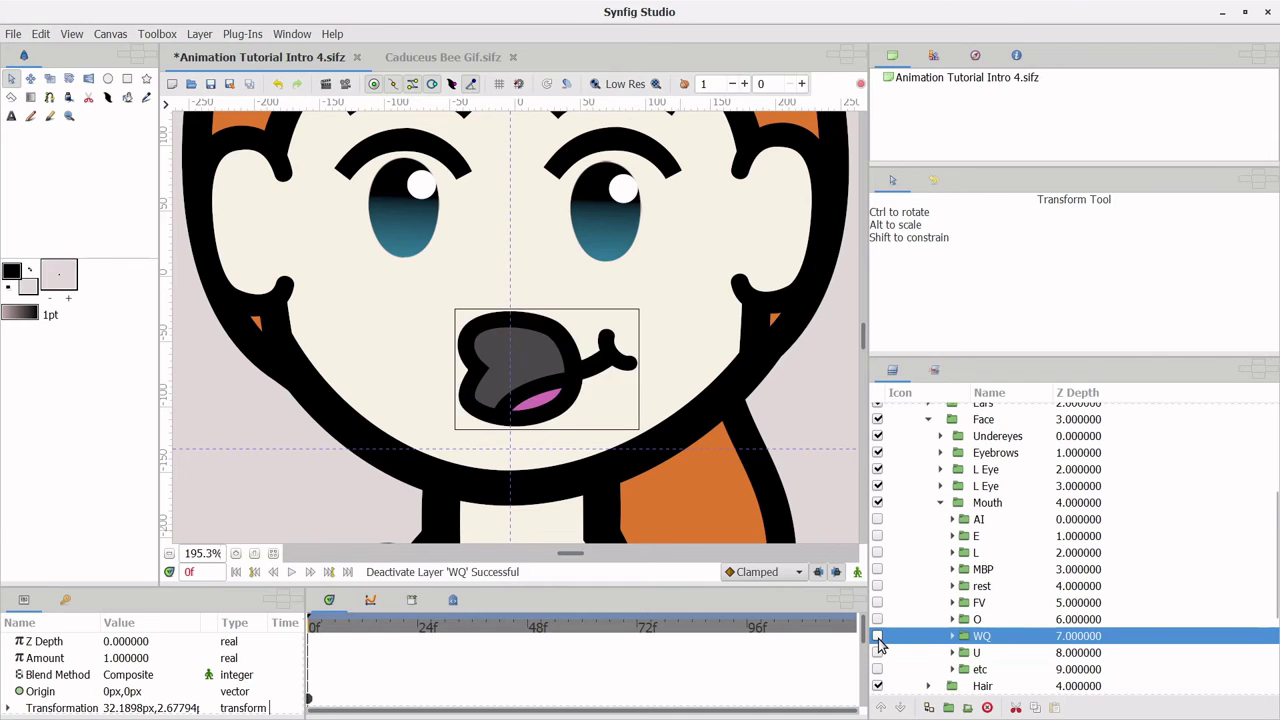
{"action": "left_click", "coordinate": [877, 653]}
{"action": "left_click", "coordinate": [877, 653]}
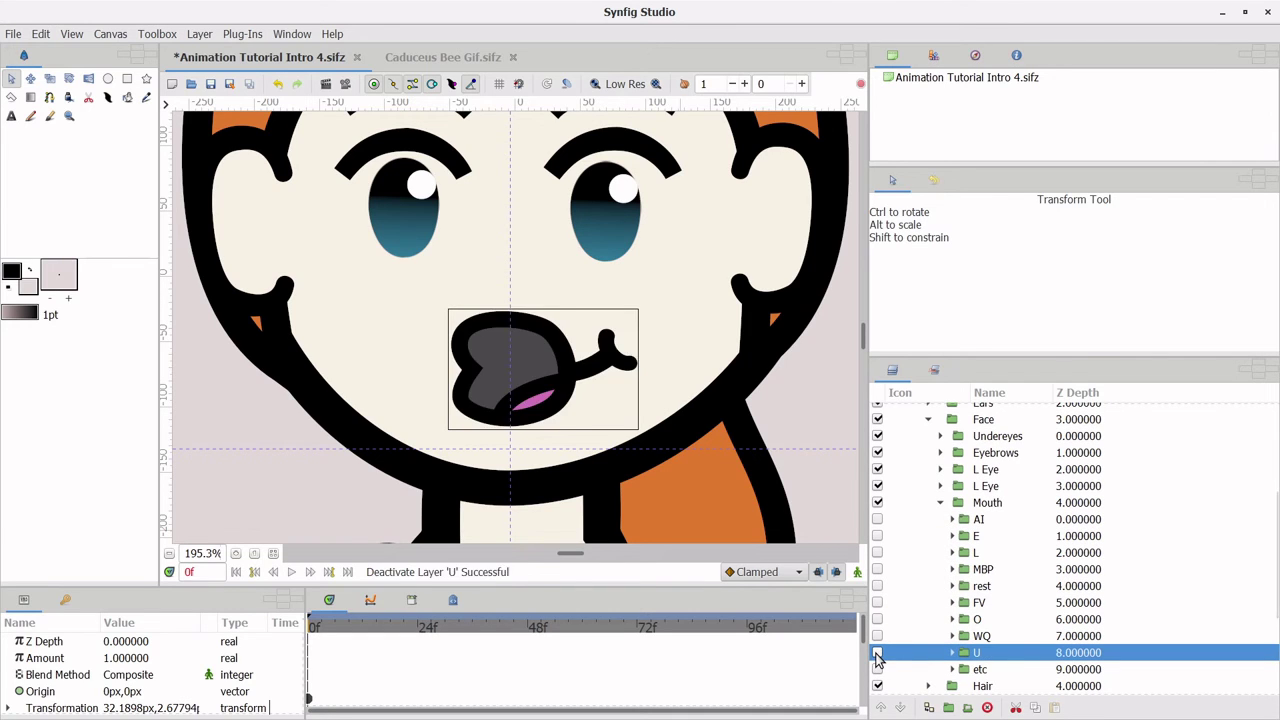
{"action": "left_click", "coordinate": [877, 669]}
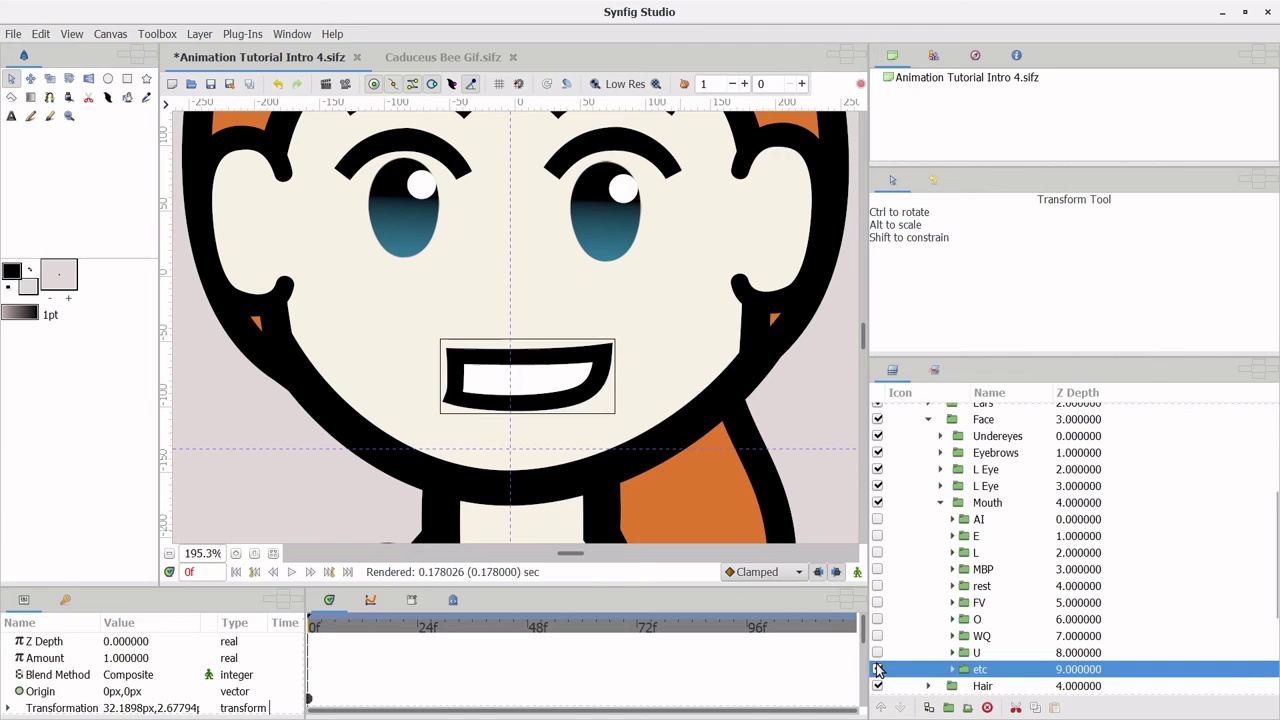
{"action": "left_click", "coordinate": [877, 669]}
Step: Turn the rest mouth back on, expand it and select its NewDrawing3739 Outline
{"action": "left_click", "coordinate": [878, 586]}
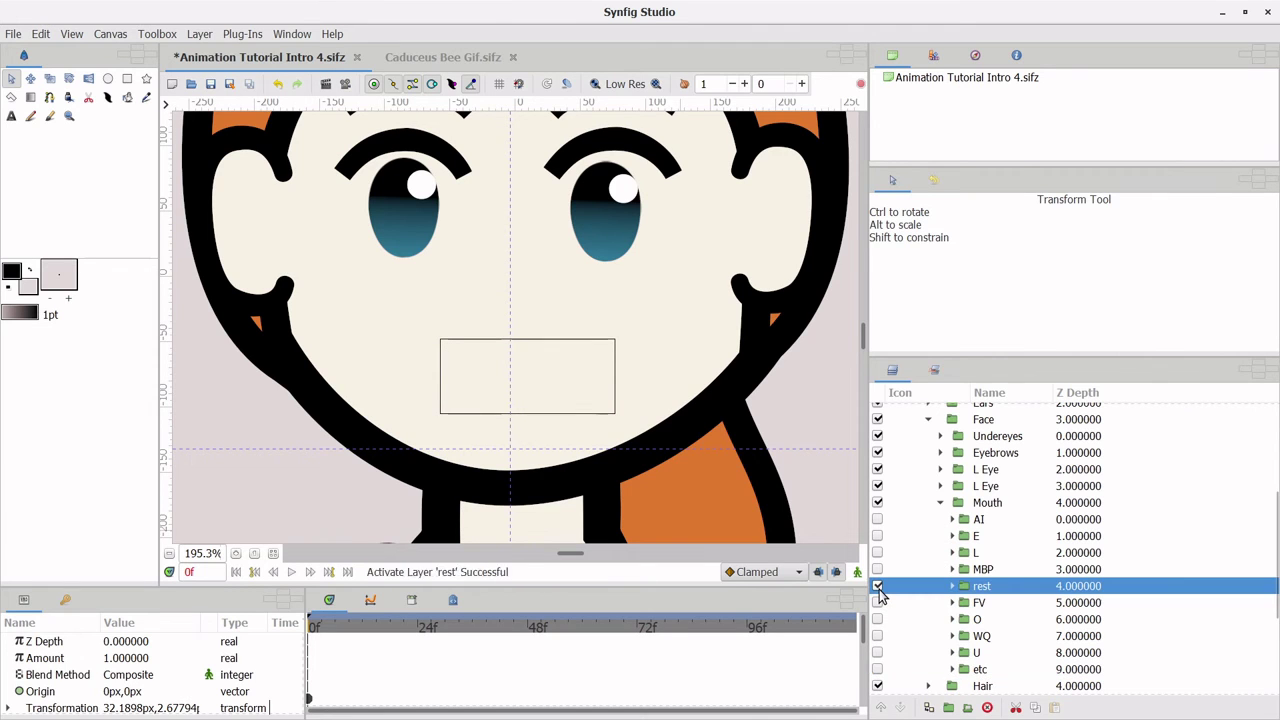
{"action": "left_click", "coordinate": [952, 586]}
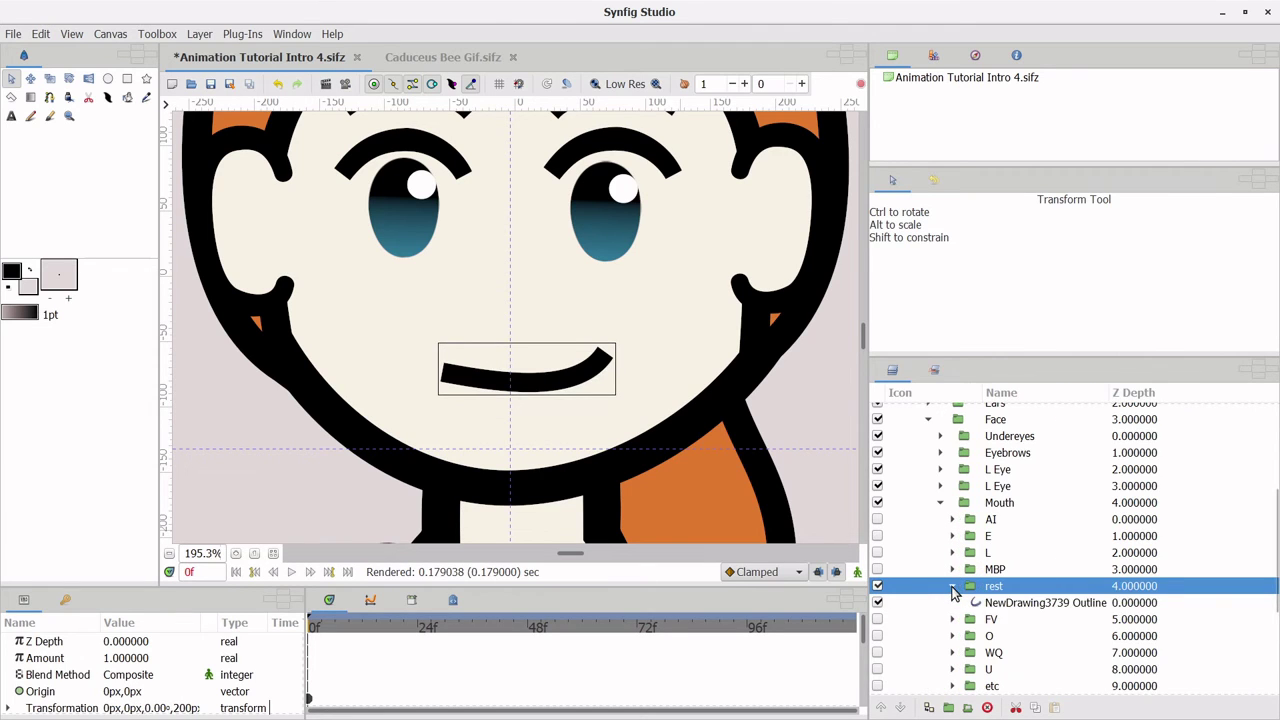
{"action": "left_click", "coordinate": [1019, 604]}
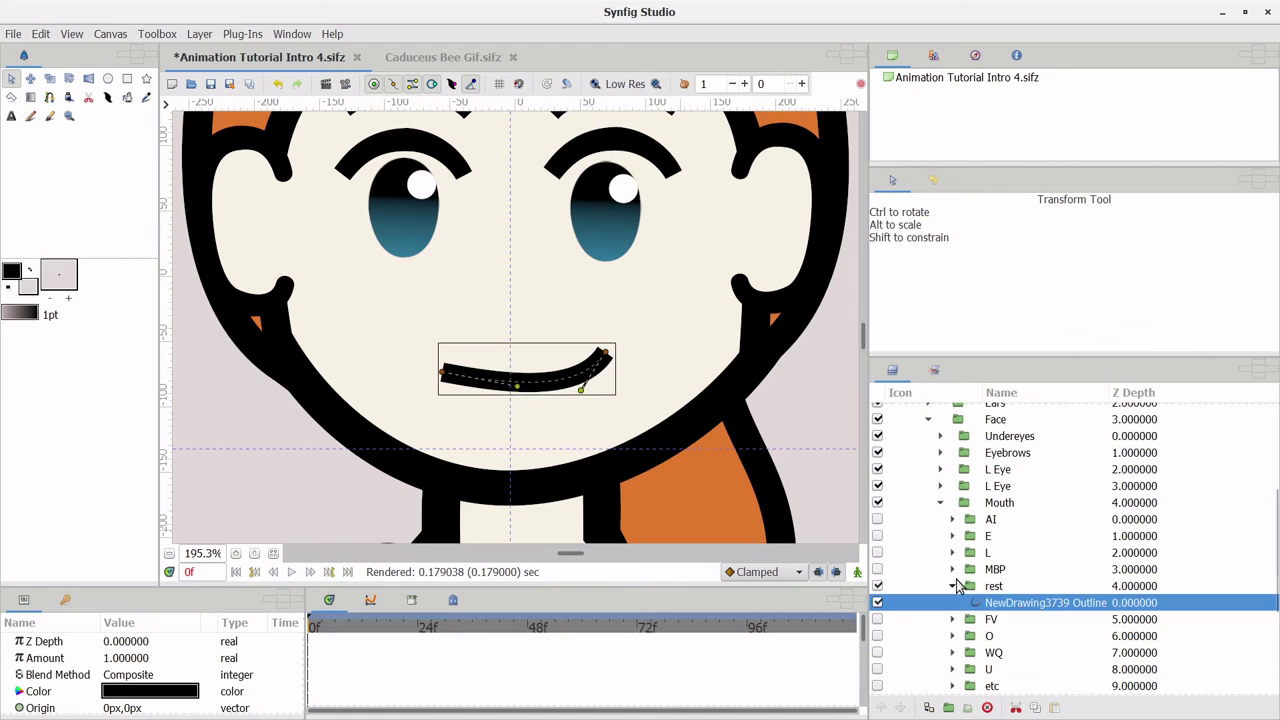
Step: Preview the rest, FV, O, WQ, U and etc mouth shapes again one by one
{"action": "left_click", "coordinate": [878, 665]}
{"action": "left_click", "coordinate": [878, 664]}
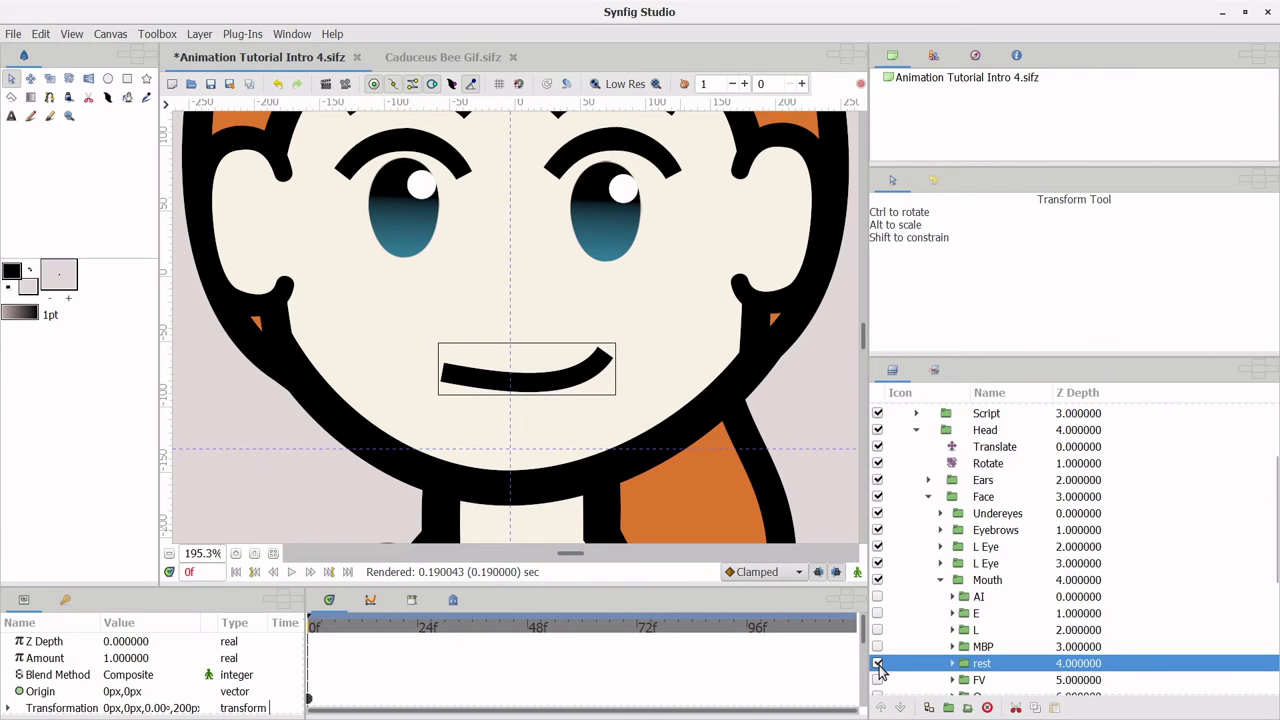
{"action": "left_click", "coordinate": [878, 664]}
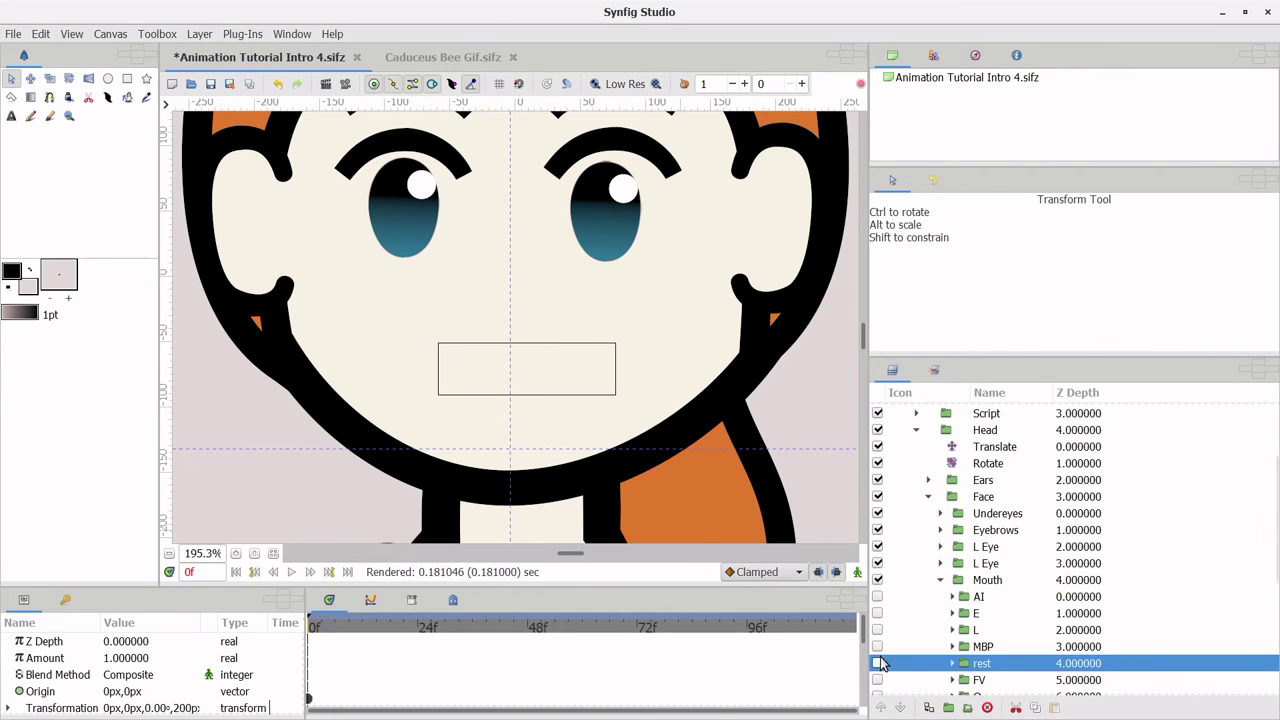
{"action": "scroll", "coordinate": [880, 663], "scroll_direction": "down", "scroll_amount": 1}
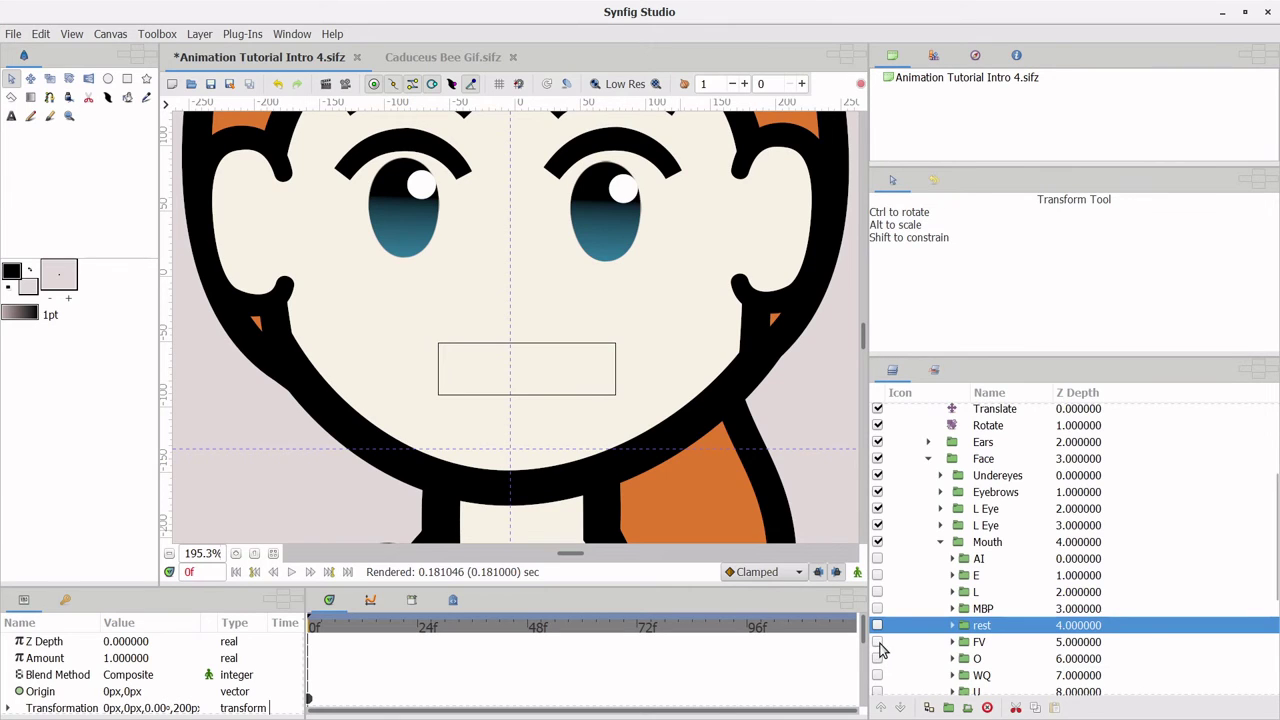
{"action": "left_click", "coordinate": [879, 645]}
{"action": "left_click", "coordinate": [878, 643]}
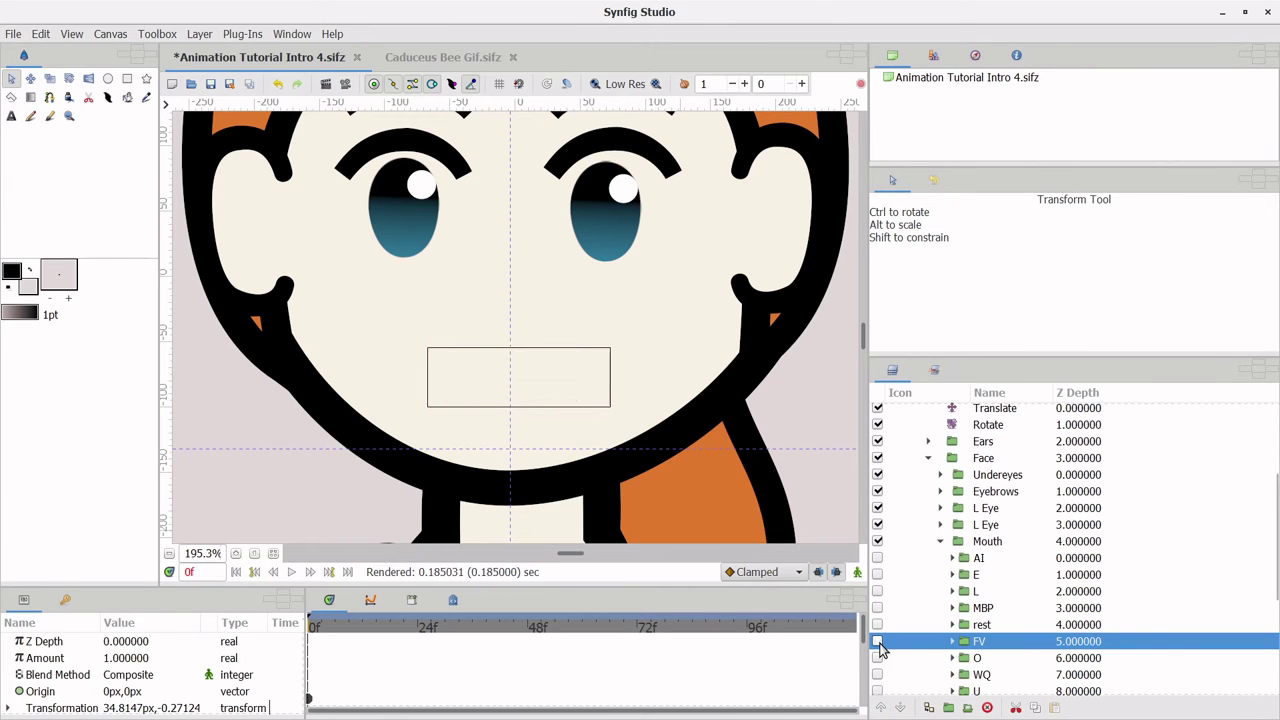
{"action": "left_click", "coordinate": [878, 660]}
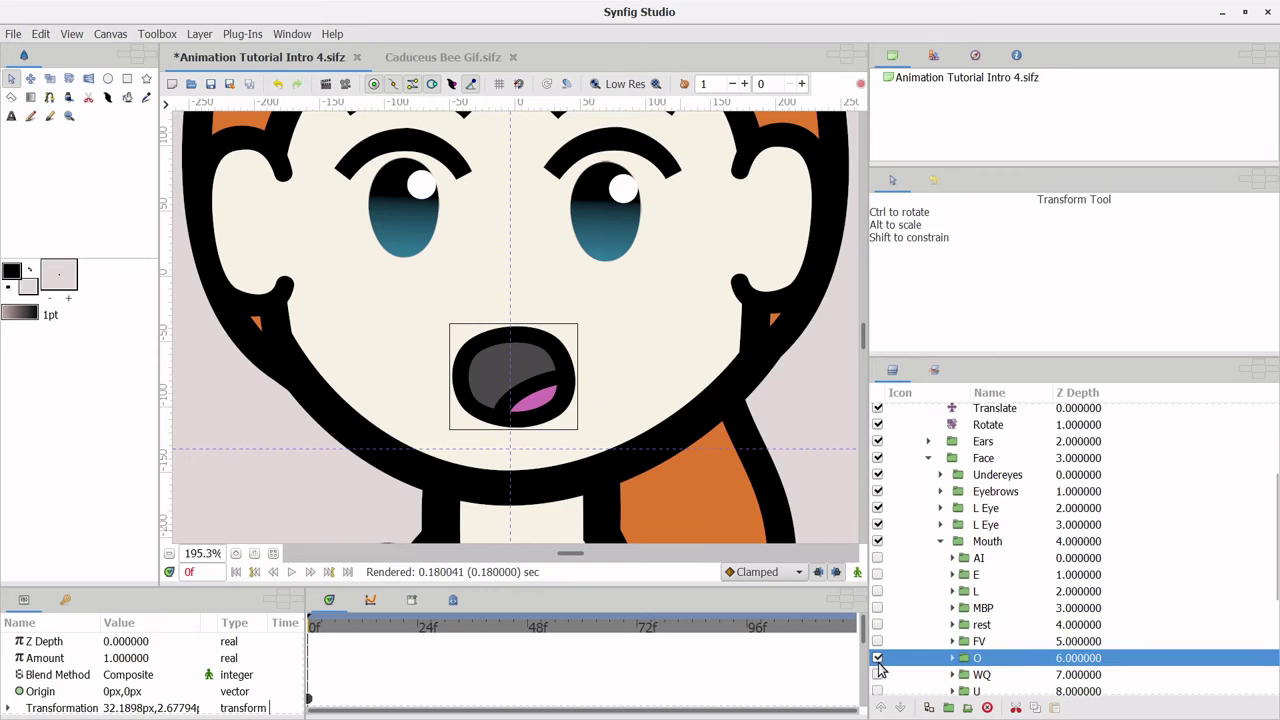
{"action": "left_click", "coordinate": [878, 659]}
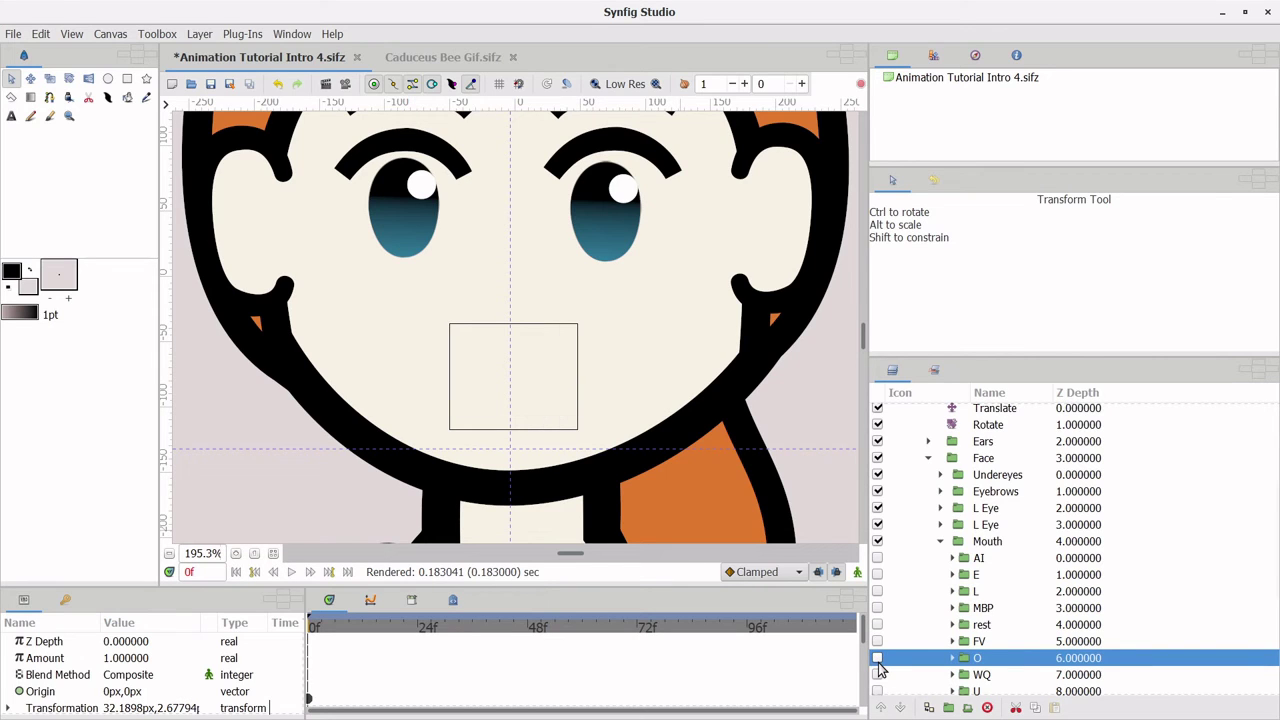
{"action": "scroll", "coordinate": [879, 668], "scroll_direction": "down", "scroll_amount": 1}
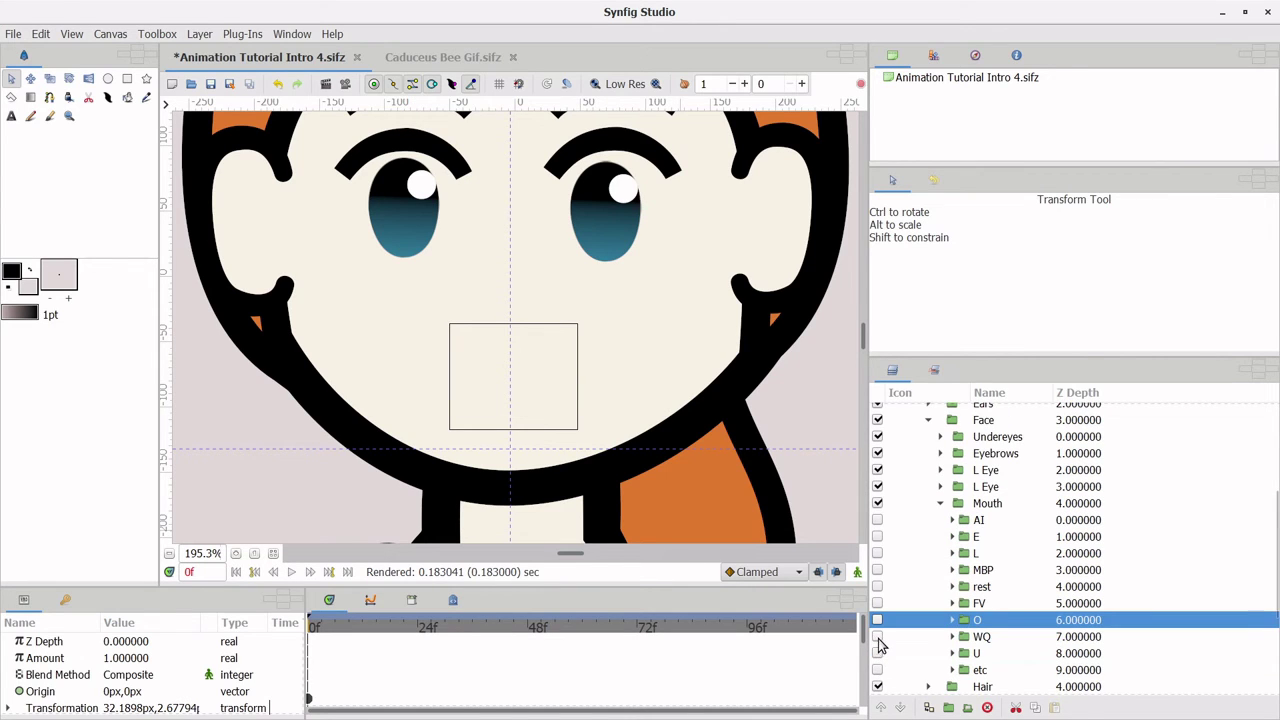
{"action": "left_click", "coordinate": [878, 637]}
{"action": "left_click", "coordinate": [878, 637]}
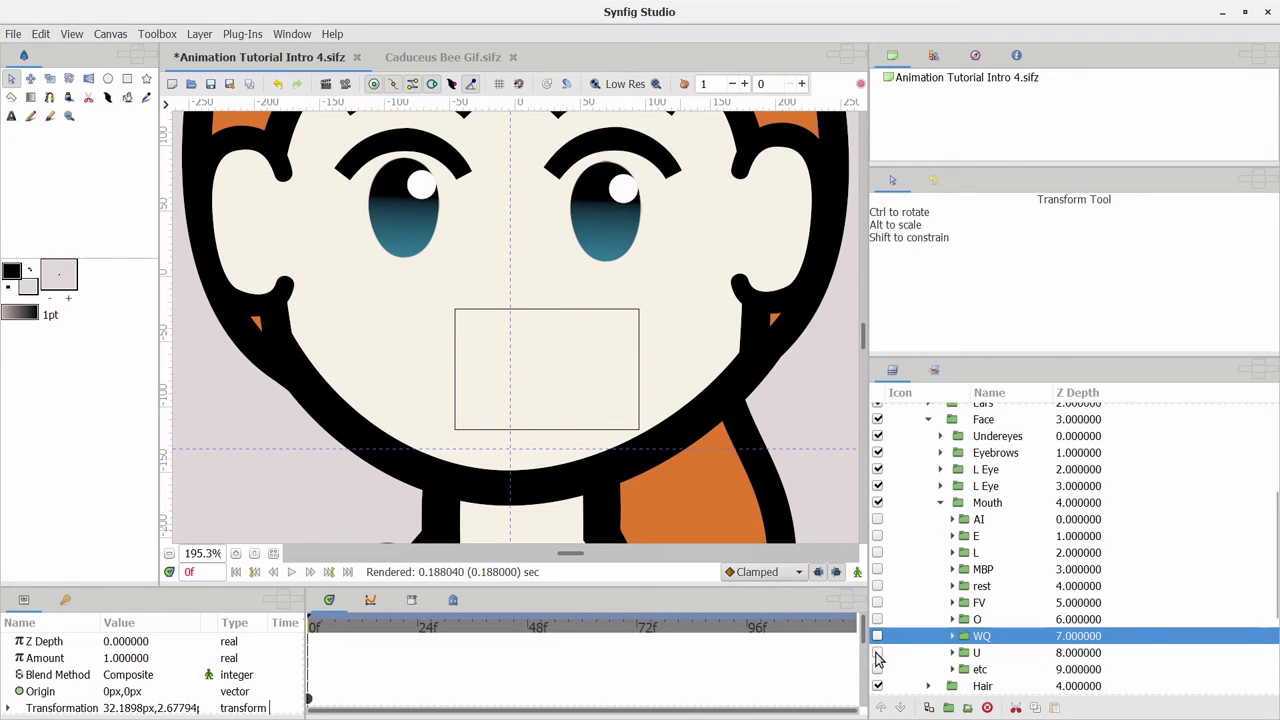
{"action": "left_click", "coordinate": [877, 655]}
{"action": "left_click", "coordinate": [877, 655]}
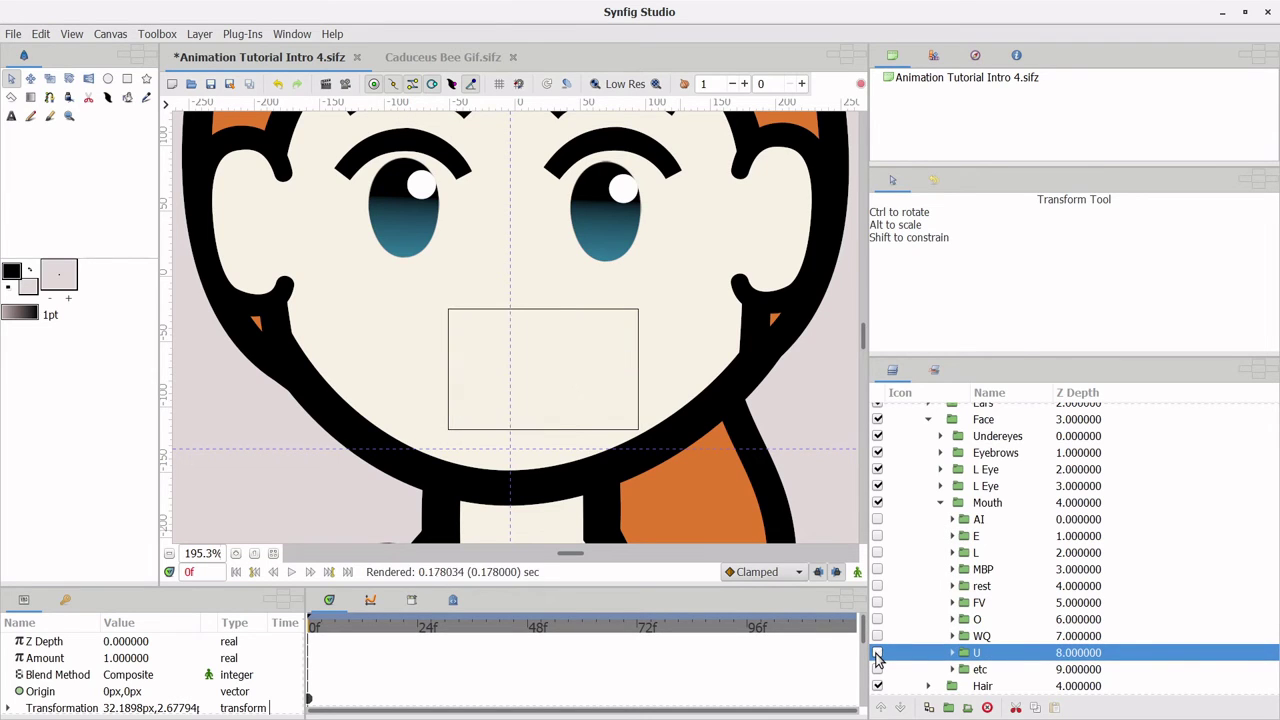
{"action": "left_click", "coordinate": [877, 669]}
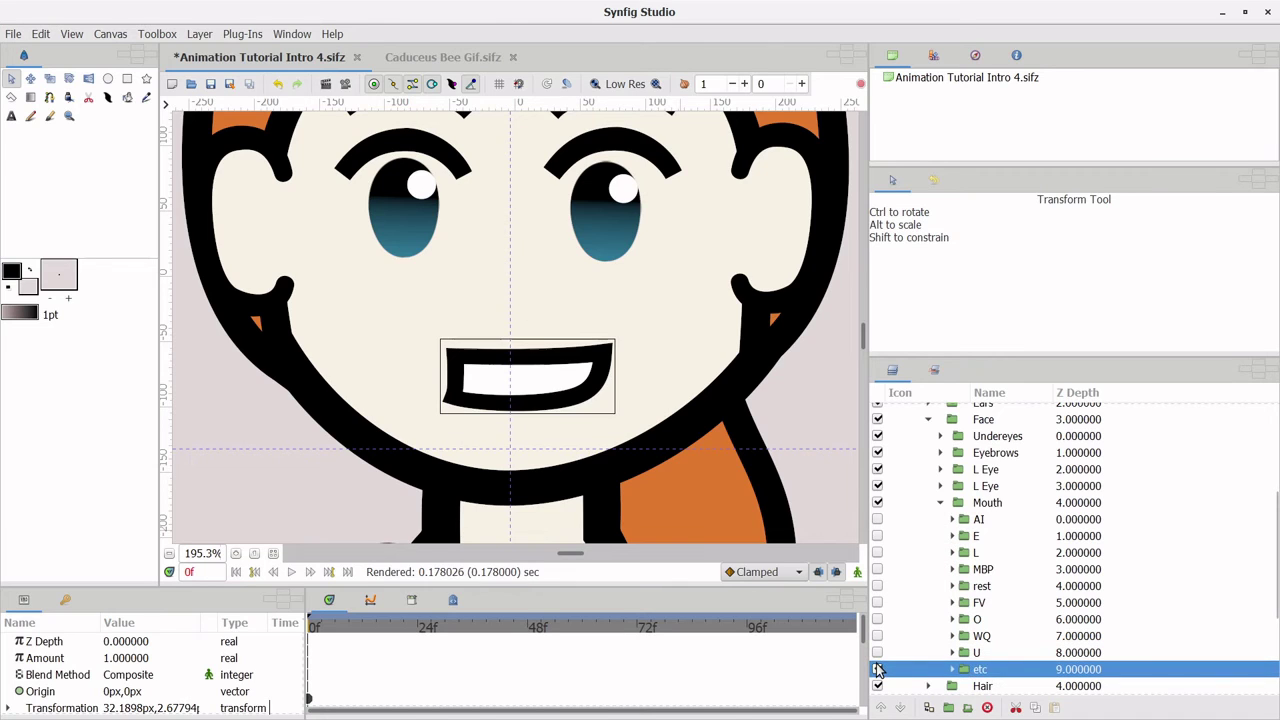
{"action": "left_click", "coordinate": [877, 669]}
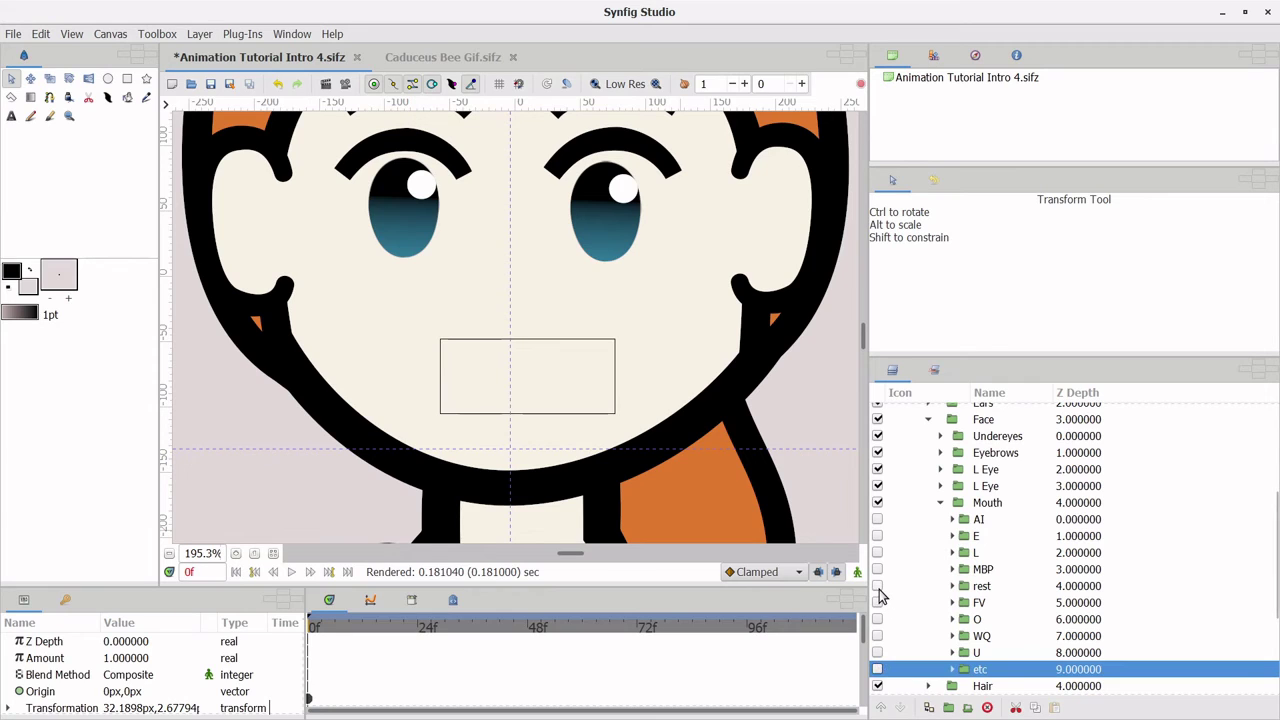
Step: Leave only the rest mouth showing, expand its folder and select its outline drawing
{"action": "left_click", "coordinate": [877, 586]}
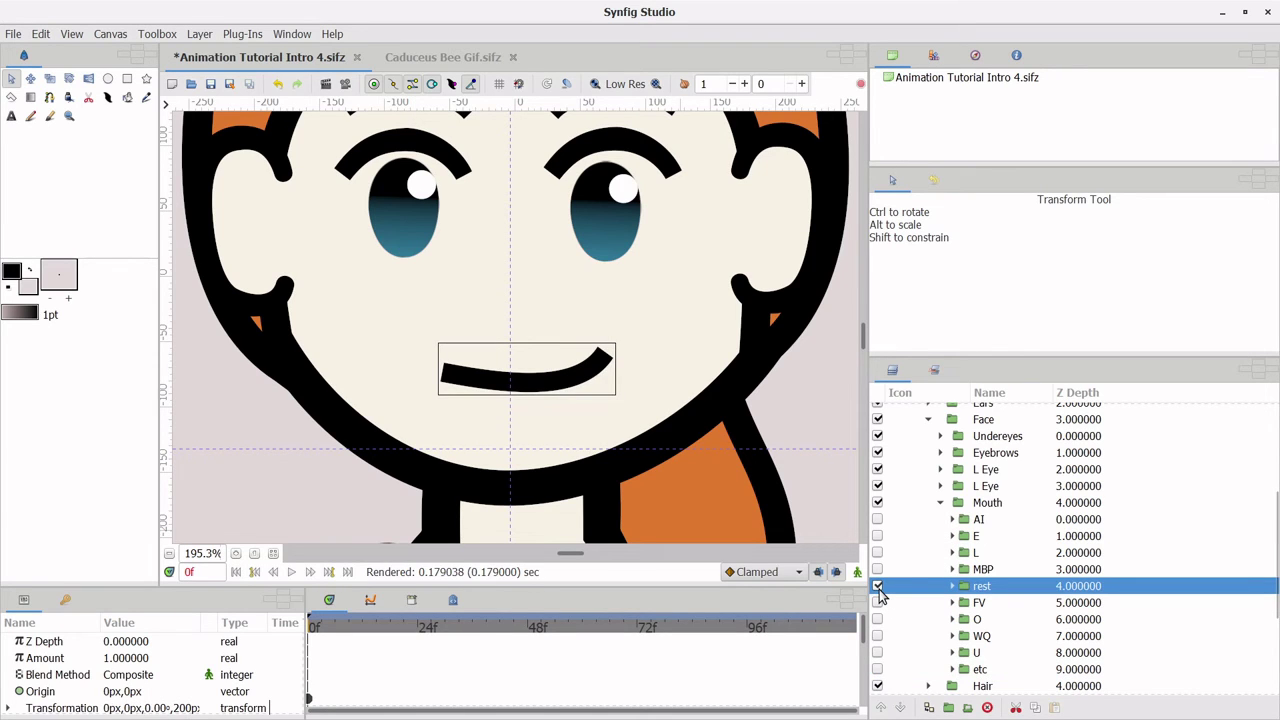
{"action": "left_click", "coordinate": [953, 586]}
{"action": "left_click", "coordinate": [1020, 604]}
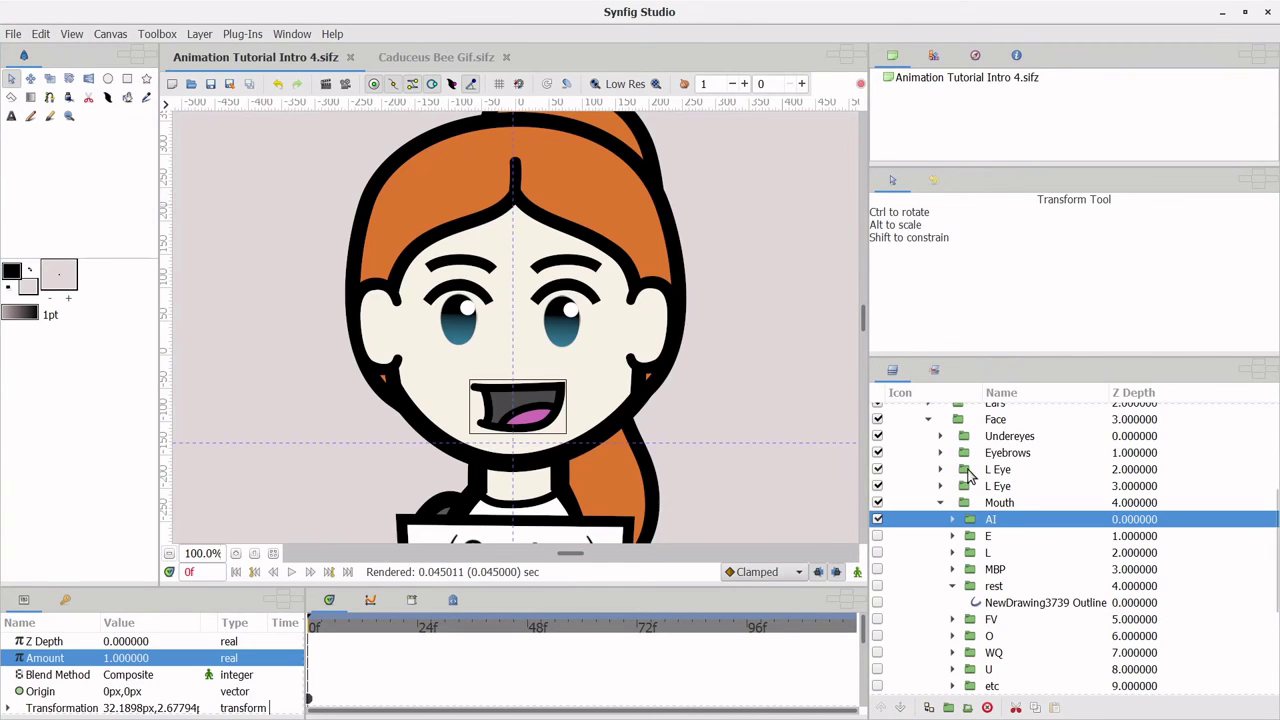
Step: Duplicate the AI mouth group and reshape the top edge of the copy's outline
{"action": "right_click", "coordinate": [990, 519]}
{"action": "left_click", "coordinate": [1037, 420]}
{"action": "left_click", "coordinate": [952, 536]}
{"action": "left_click", "coordinate": [1040, 552]}
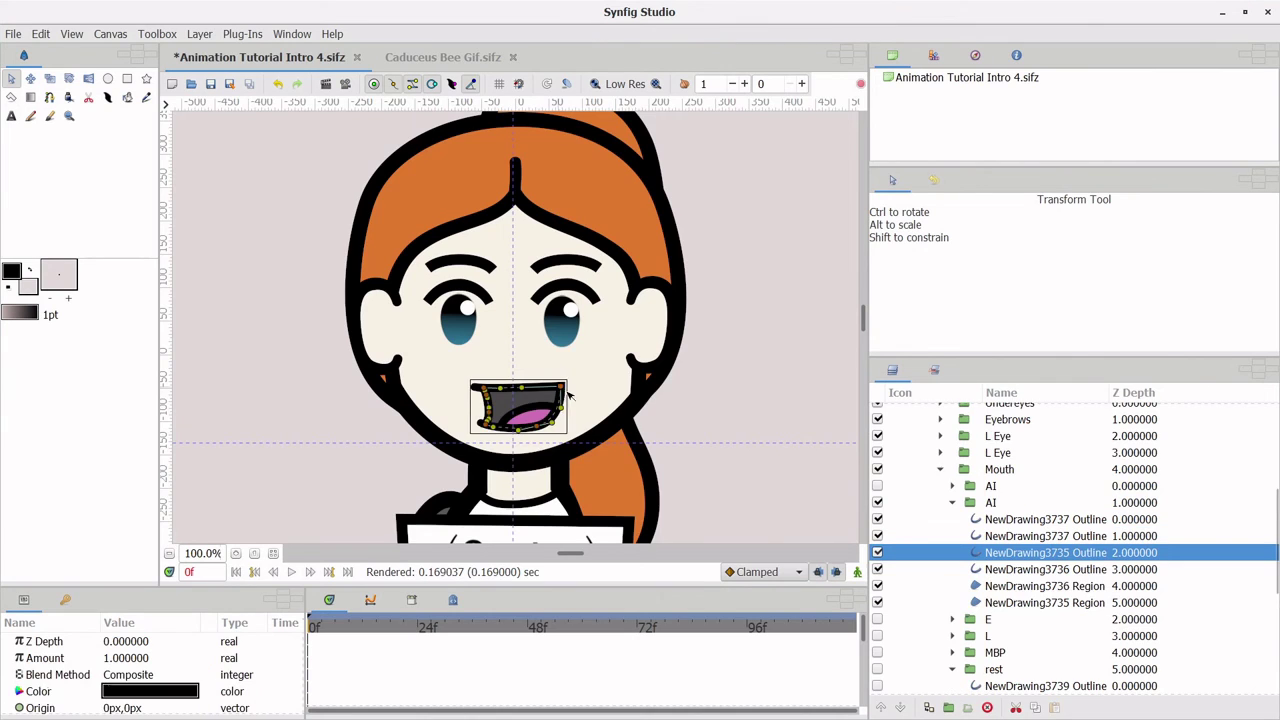
{"action": "scroll", "coordinate": [609, 394], "scroll_direction": "up", "scroll_amount": 2}
{"action": "left_click", "coordinate": [600, 453]}
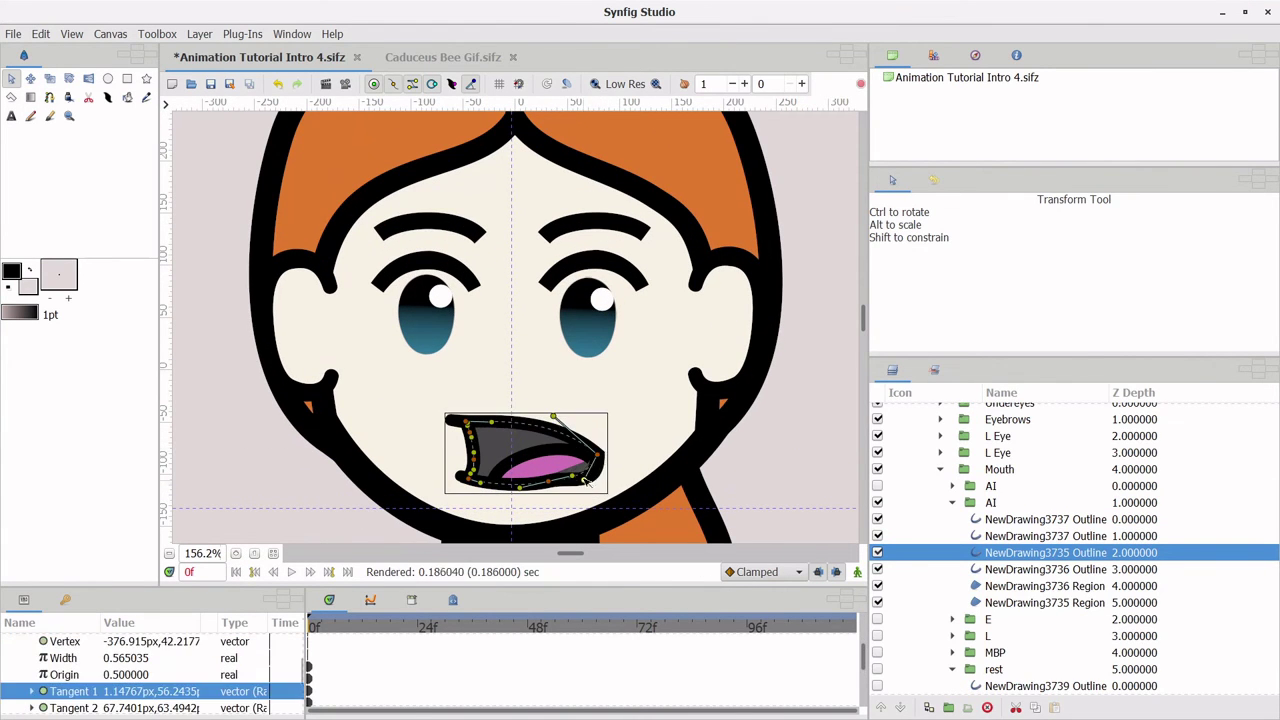
{"action": "left_click_drag", "start_coordinate": [555, 407], "coordinate": [588, 404]}
{"action": "left_click", "coordinate": [531, 291]}
{"action": "left_click", "coordinate": [591, 408]}
Step: Raise and tilt the left eyebrow, then reshape the right eyebrow and undo it
{"action": "left_click", "coordinate": [510, 428]}
{"action": "left_click", "coordinate": [430, 232]}
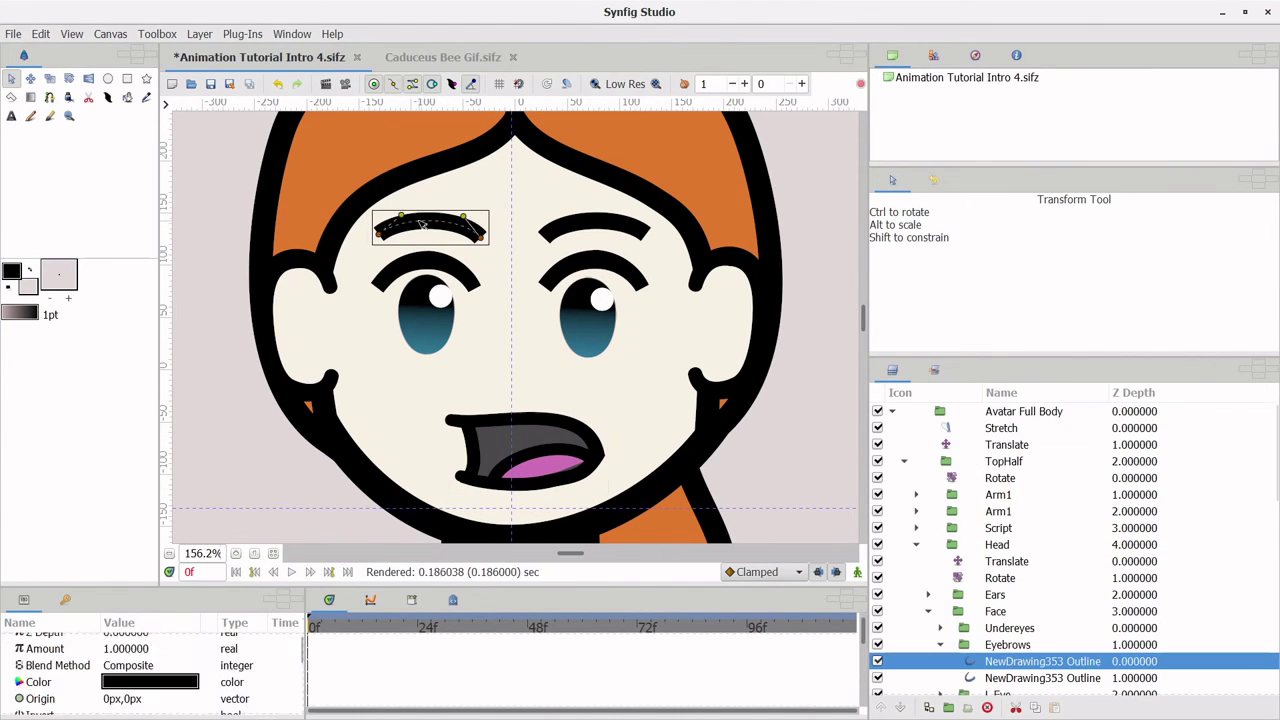
{"action": "left_click_drag", "start_coordinate": [480, 225], "coordinate": [484, 216]}
{"action": "left_click", "coordinate": [595, 222]}
{"action": "left_click_drag", "start_coordinate": [561, 232], "coordinate": [598, 250]}
{"action": "key", "text": "ctrl+z"}
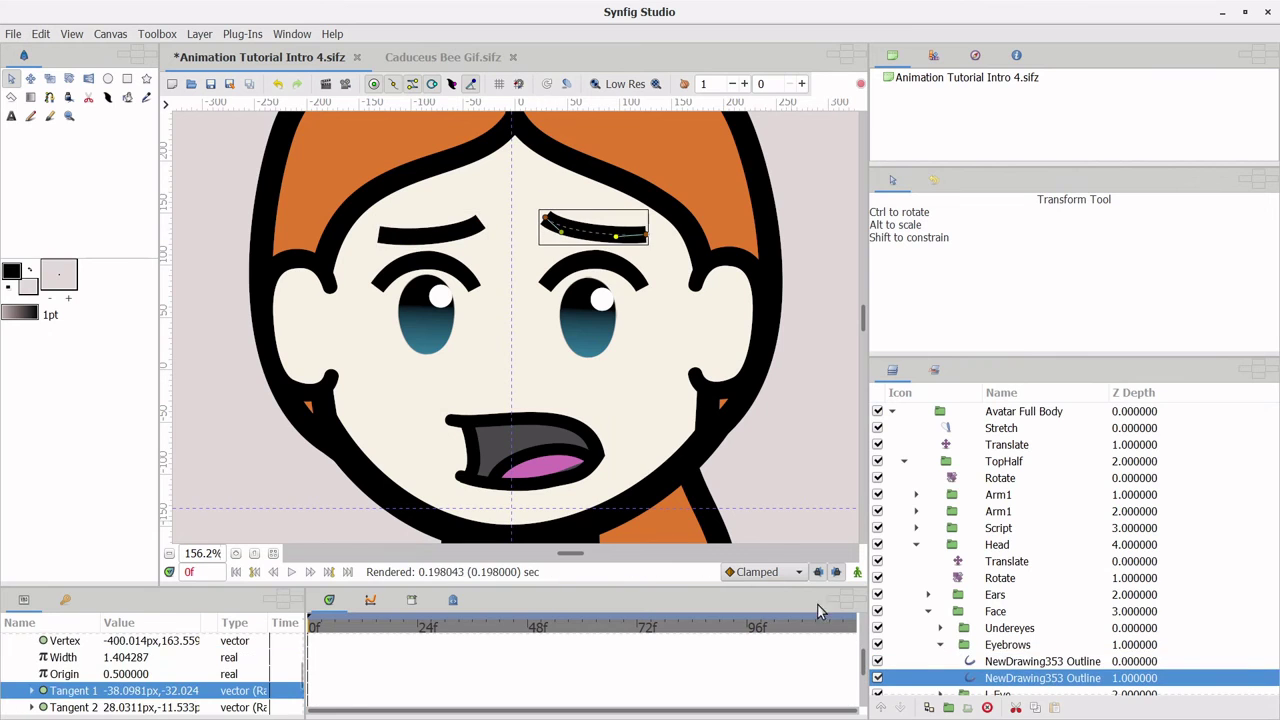
Step: In Caduceus Bee Gif, collapse MBP and preview the FV, etc and AI mouth shapes
{"action": "left_click", "coordinate": [436, 57]}
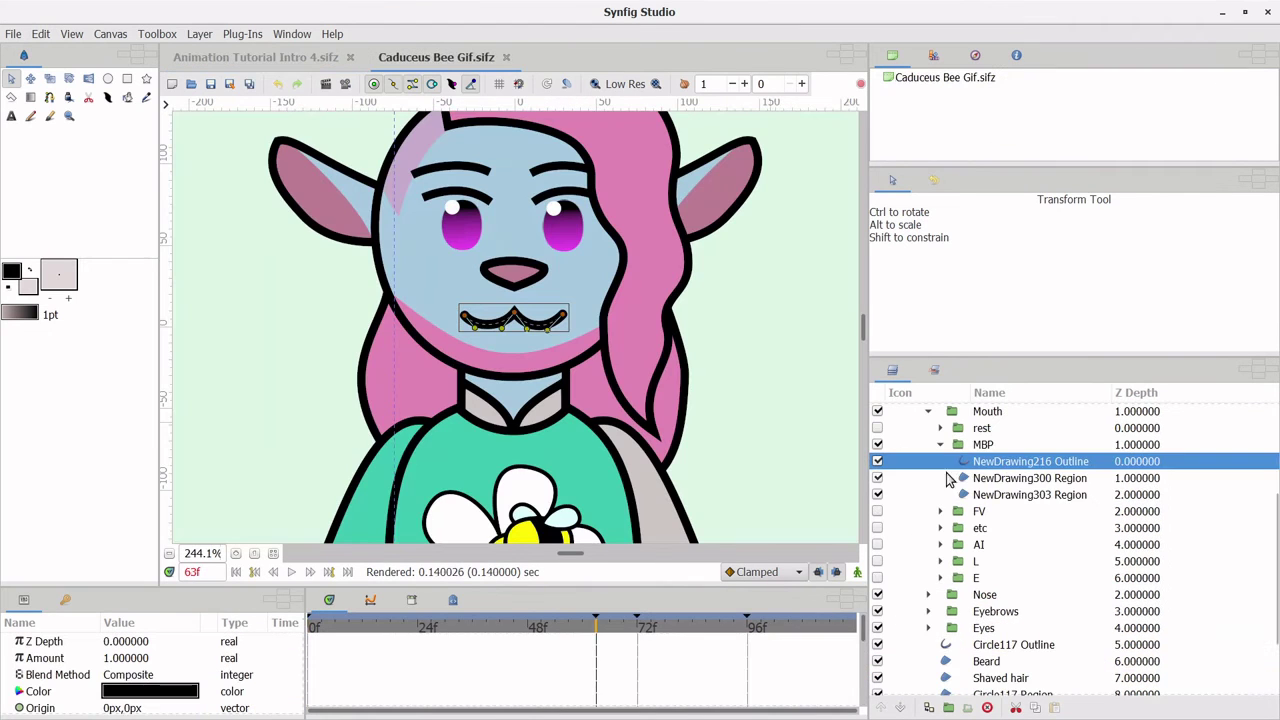
{"action": "left_click", "coordinate": [940, 444]}
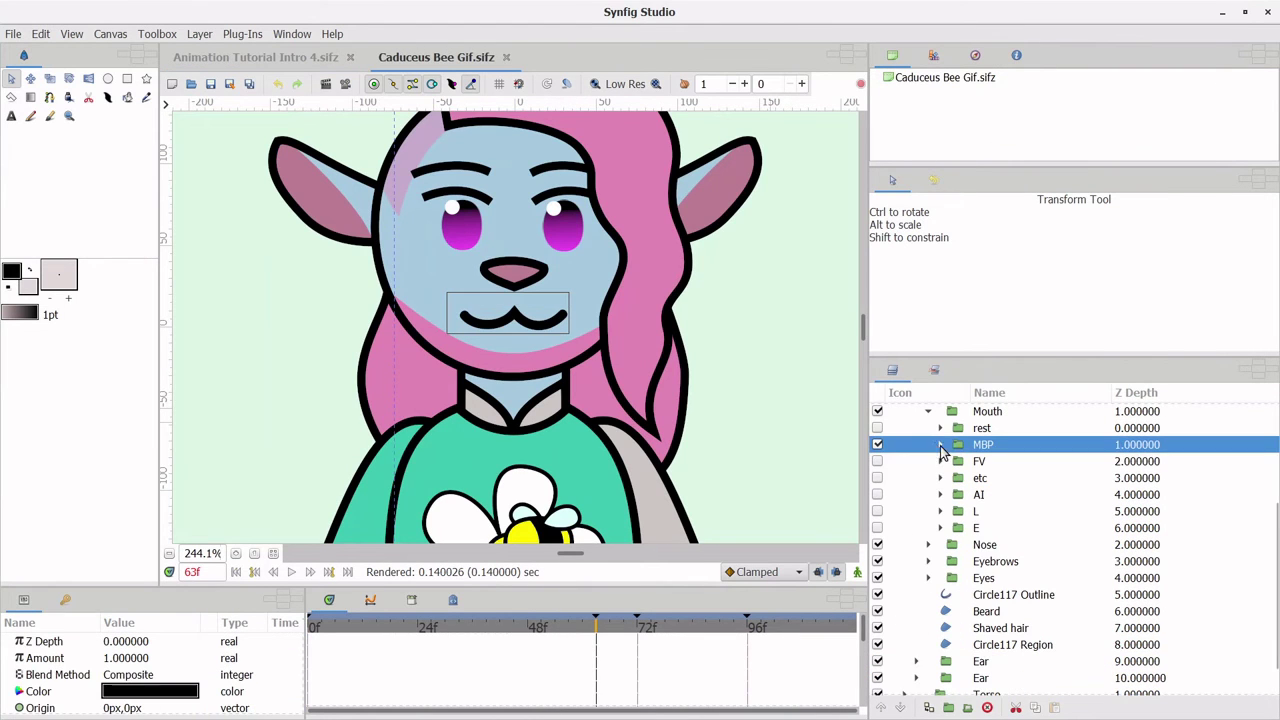
{"action": "left_click", "coordinate": [878, 445]}
{"action": "left_click", "coordinate": [878, 461]}
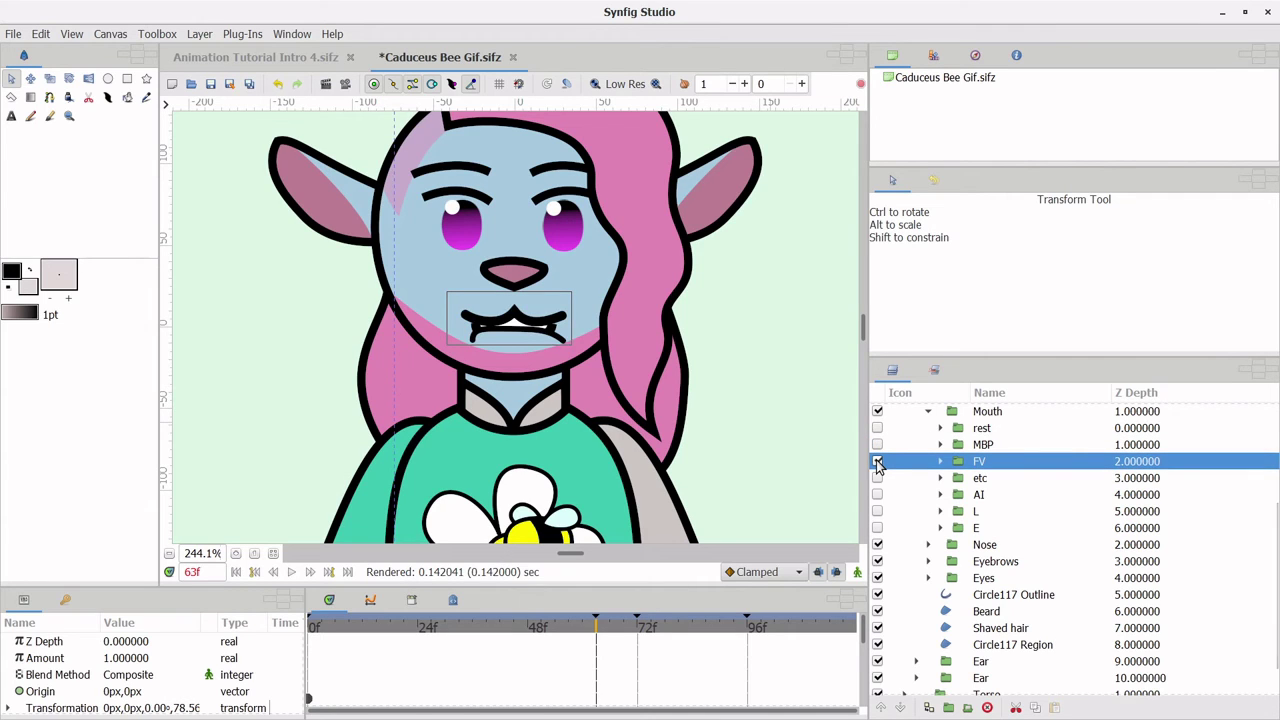
{"action": "left_click", "coordinate": [878, 461]}
{"action": "left_click", "coordinate": [878, 478]}
{"action": "left_click", "coordinate": [878, 478]}
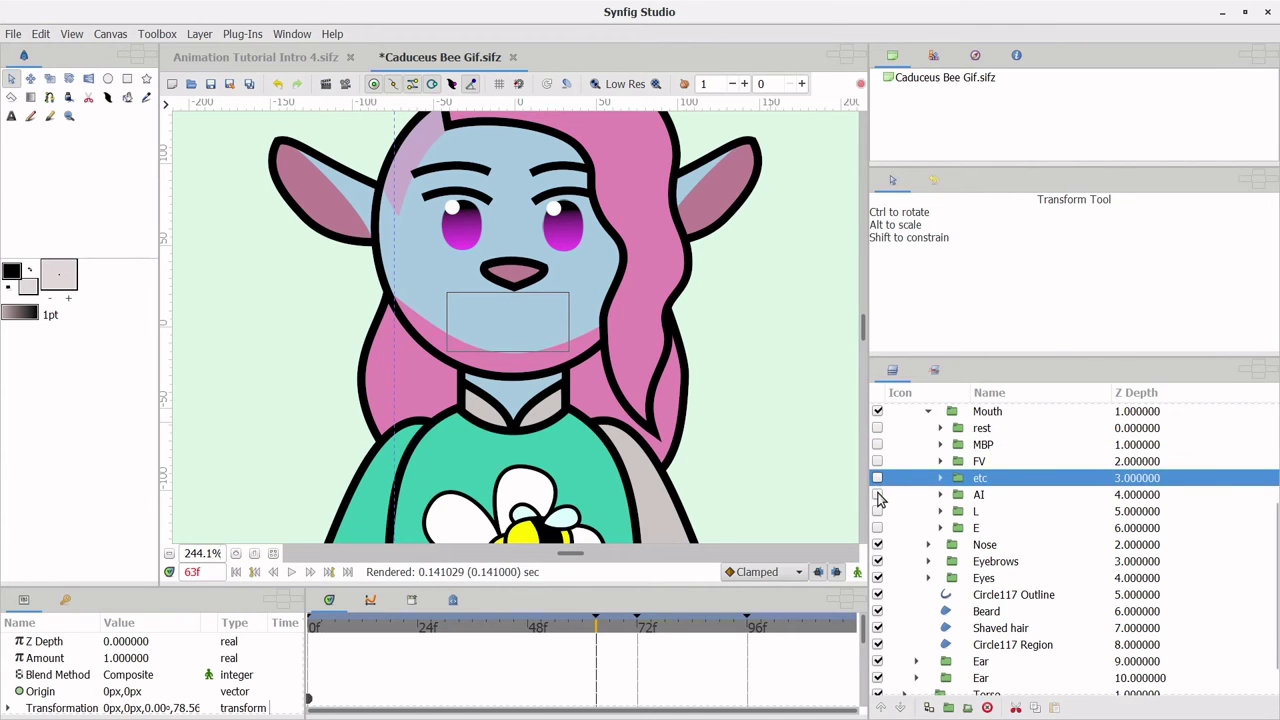
{"action": "left_click", "coordinate": [878, 494]}
{"action": "left_click", "coordinate": [878, 494]}
Step: Preview the L and E mouth shapes, then leave only MBP showing
{"action": "left_click", "coordinate": [878, 511]}
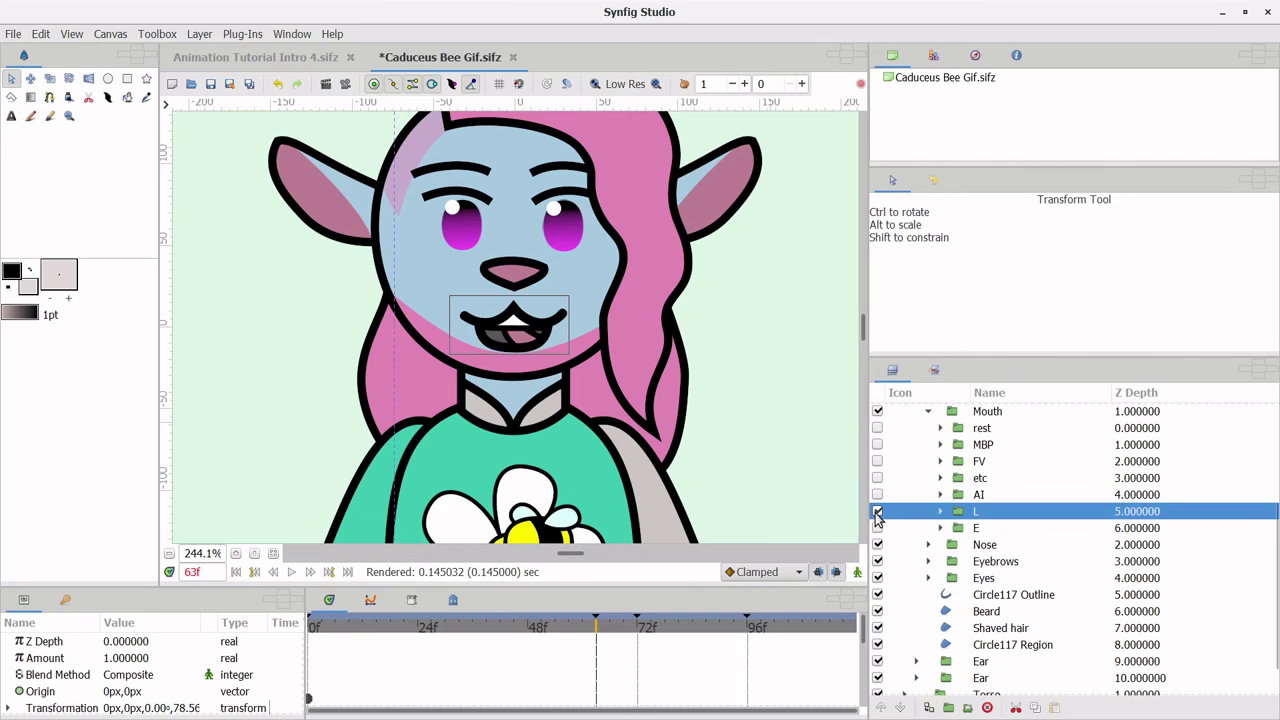
{"action": "left_click", "coordinate": [878, 511]}
{"action": "left_click", "coordinate": [878, 528]}
{"action": "left_click", "coordinate": [878, 528]}
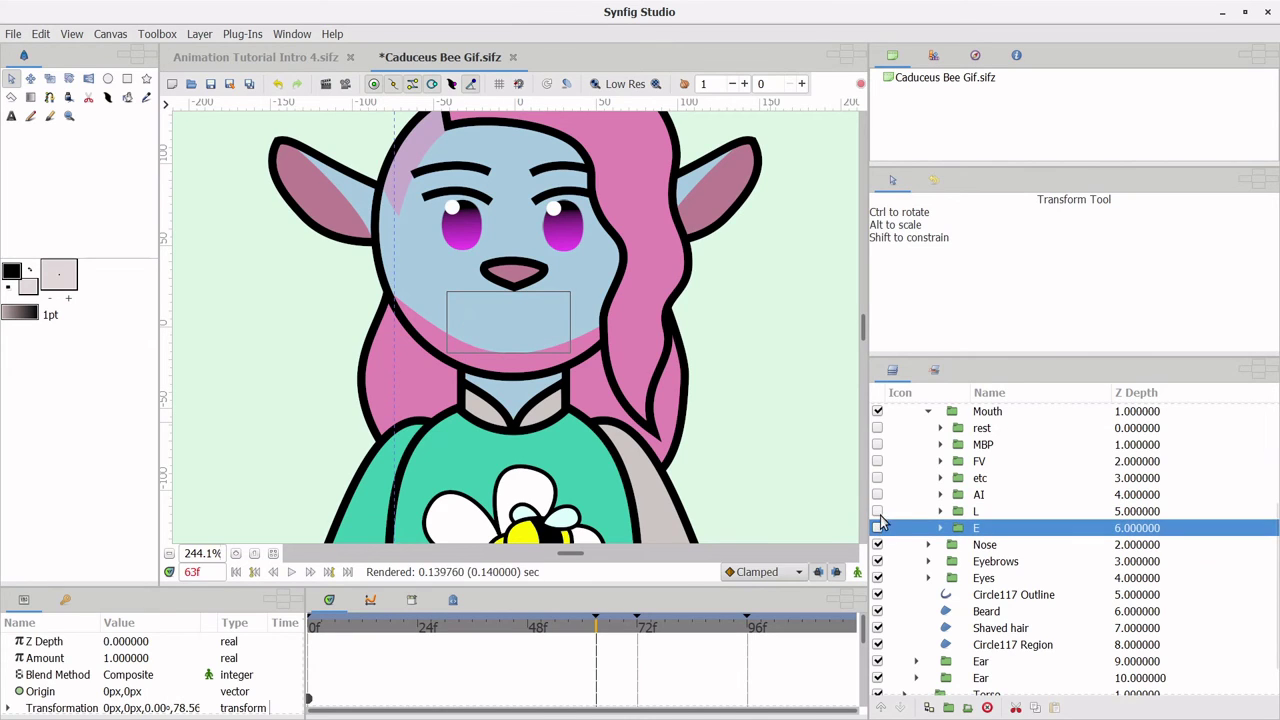
{"action": "left_click", "coordinate": [878, 511]}
{"action": "left_click", "coordinate": [878, 511]}
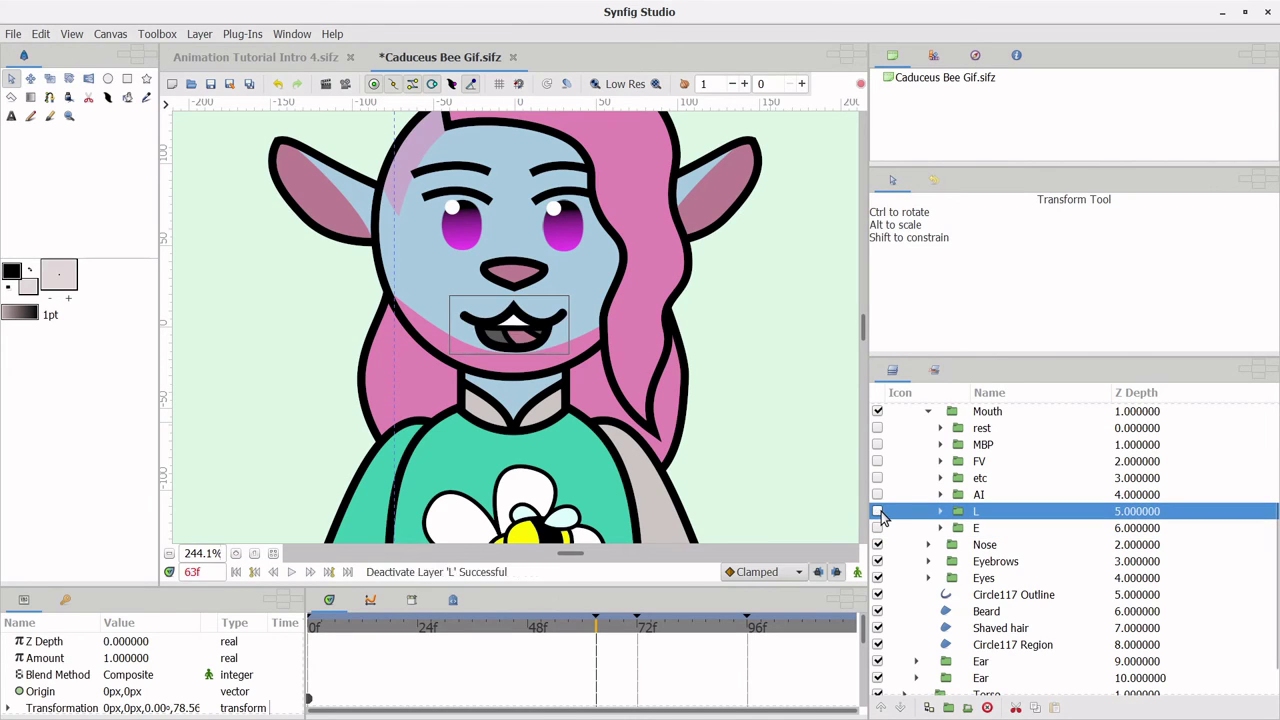
{"action": "left_click", "coordinate": [878, 444]}
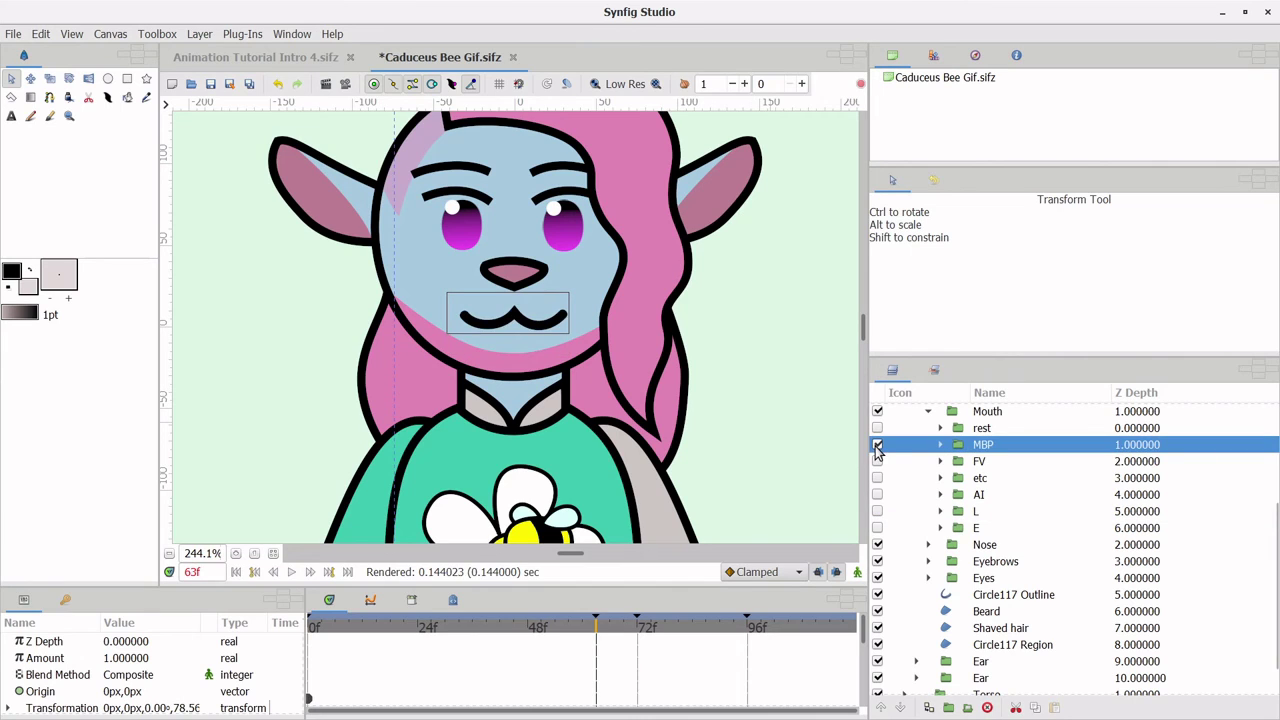
Step: Back in Animation Tutorial Intro 4, start an import and browse to Documents/Audacity
{"action": "left_click", "coordinate": [255, 57]}
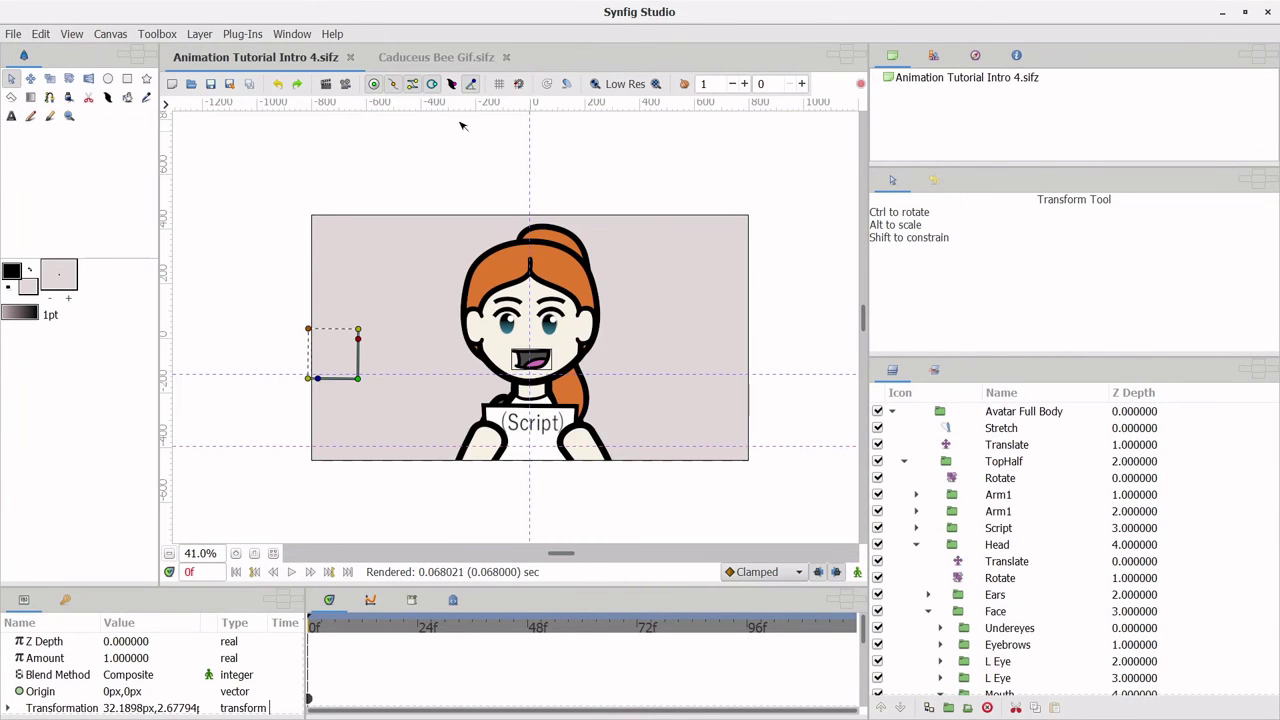
{"action": "left_click", "coordinate": [13, 35]}
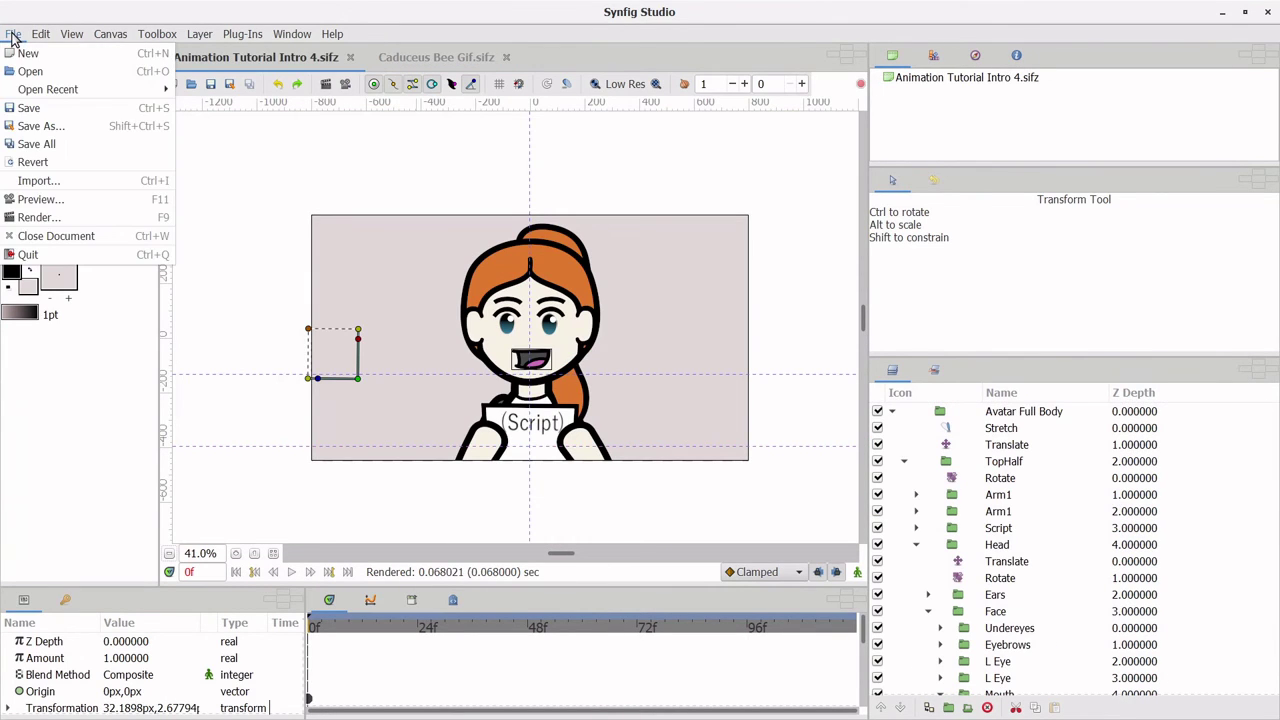
{"action": "left_click", "coordinate": [30, 181]}
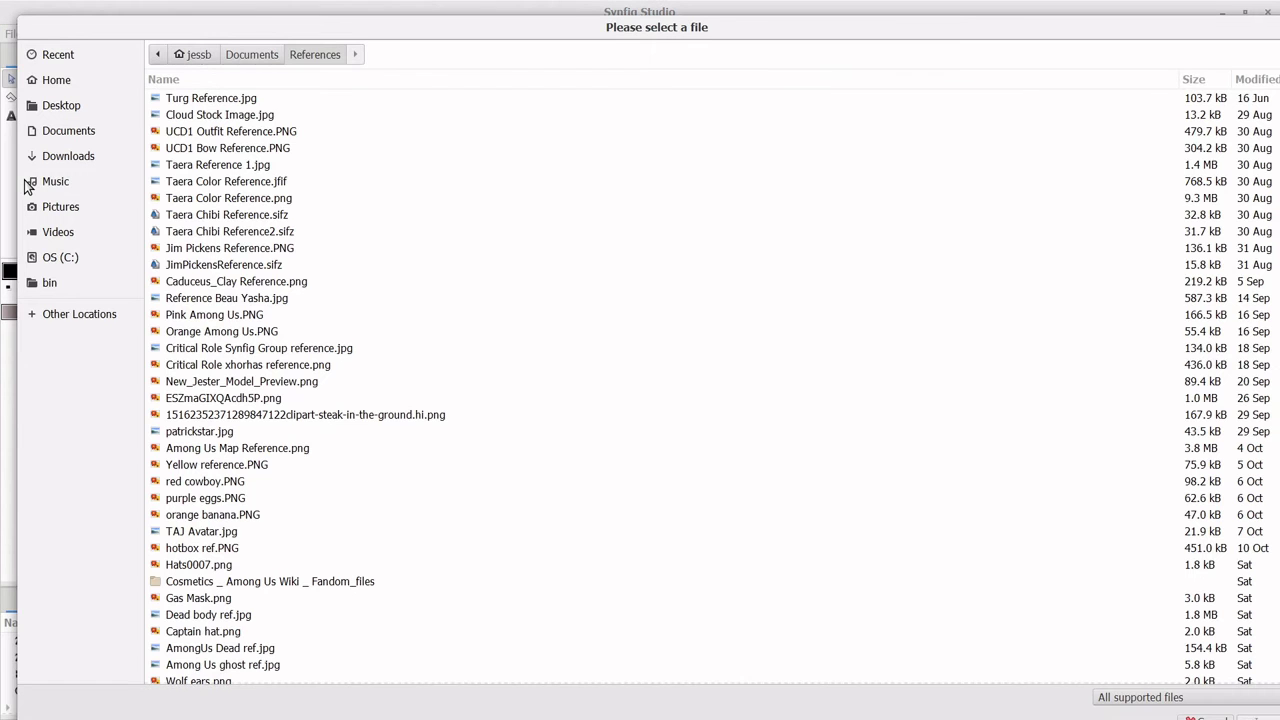
{"action": "left_click", "coordinate": [253, 62]}
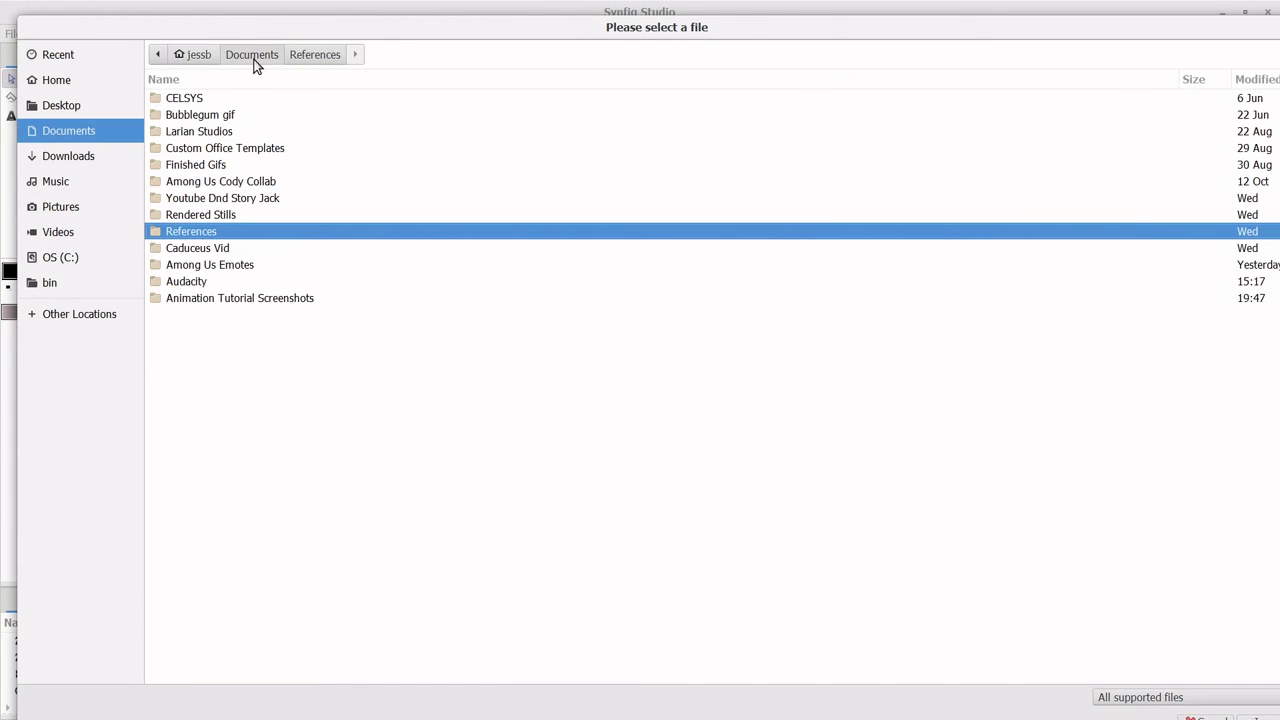
{"action": "double_click", "coordinate": [186, 283]}
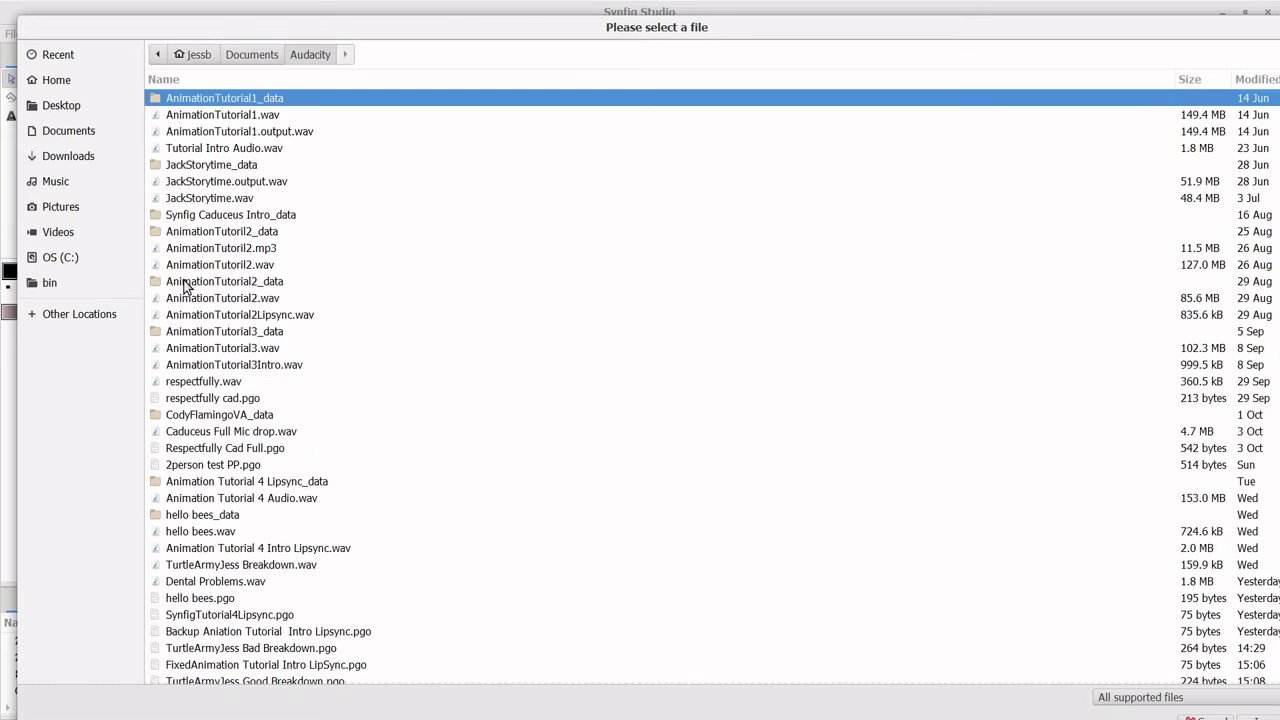
Step: Filter to Lipsync (*.pgo) files and choose Animation Tutorial 4 Intro Lipsync.pgo
{"action": "scroll", "coordinate": [255, 186], "scroll_direction": "down", "scroll_amount": 2}
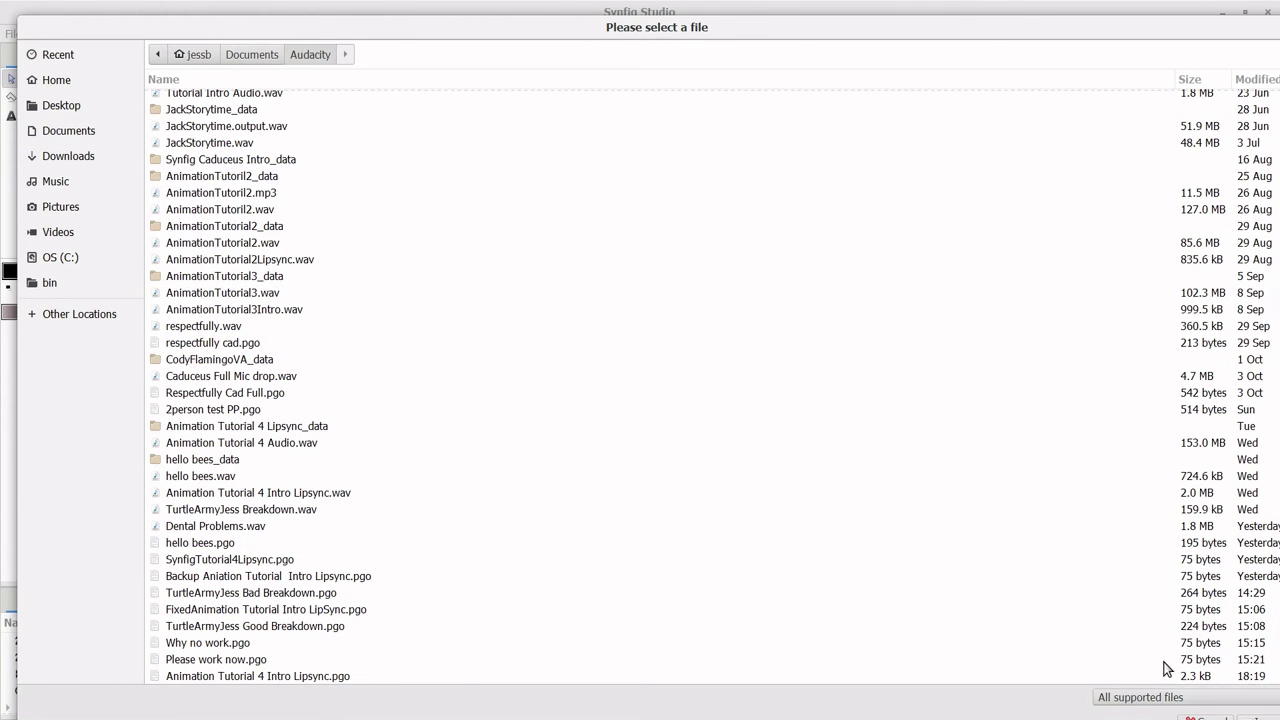
{"action": "left_click", "coordinate": [1138, 697]}
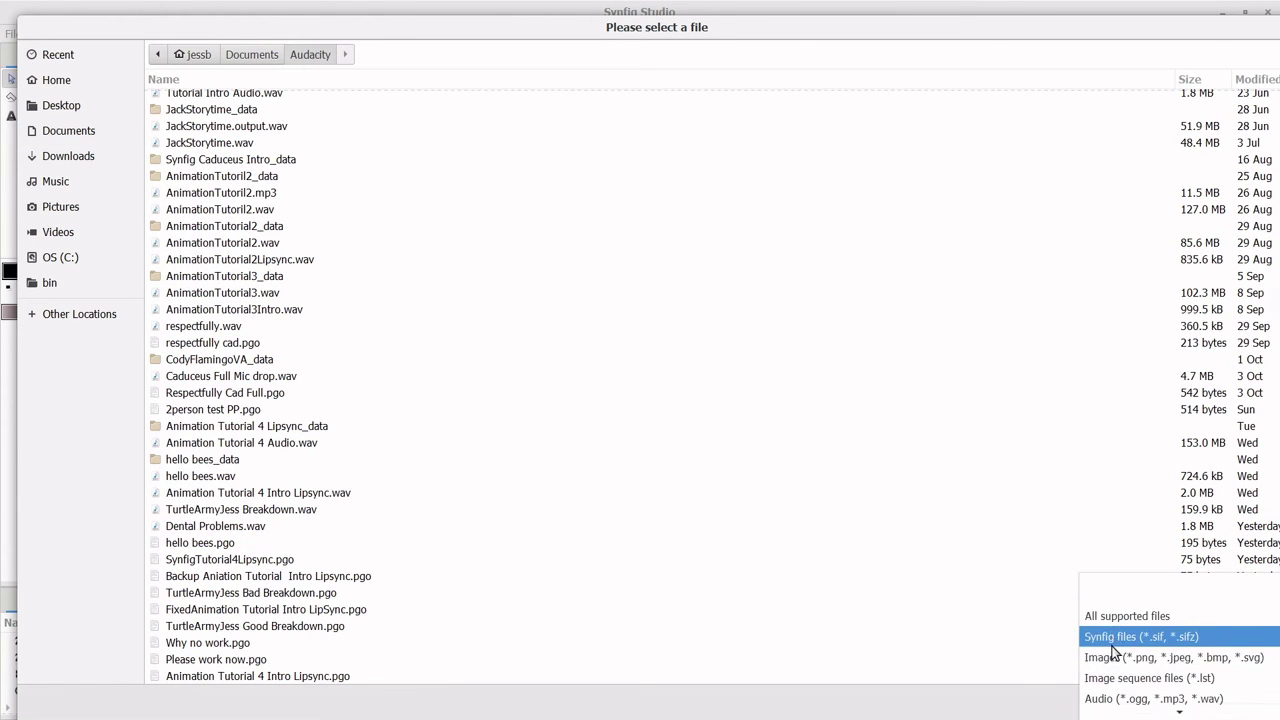
{"action": "scroll", "coordinate": [1113, 650], "scroll_direction": "down", "scroll_amount": 1}
{"action": "left_click", "coordinate": [1118, 688]}
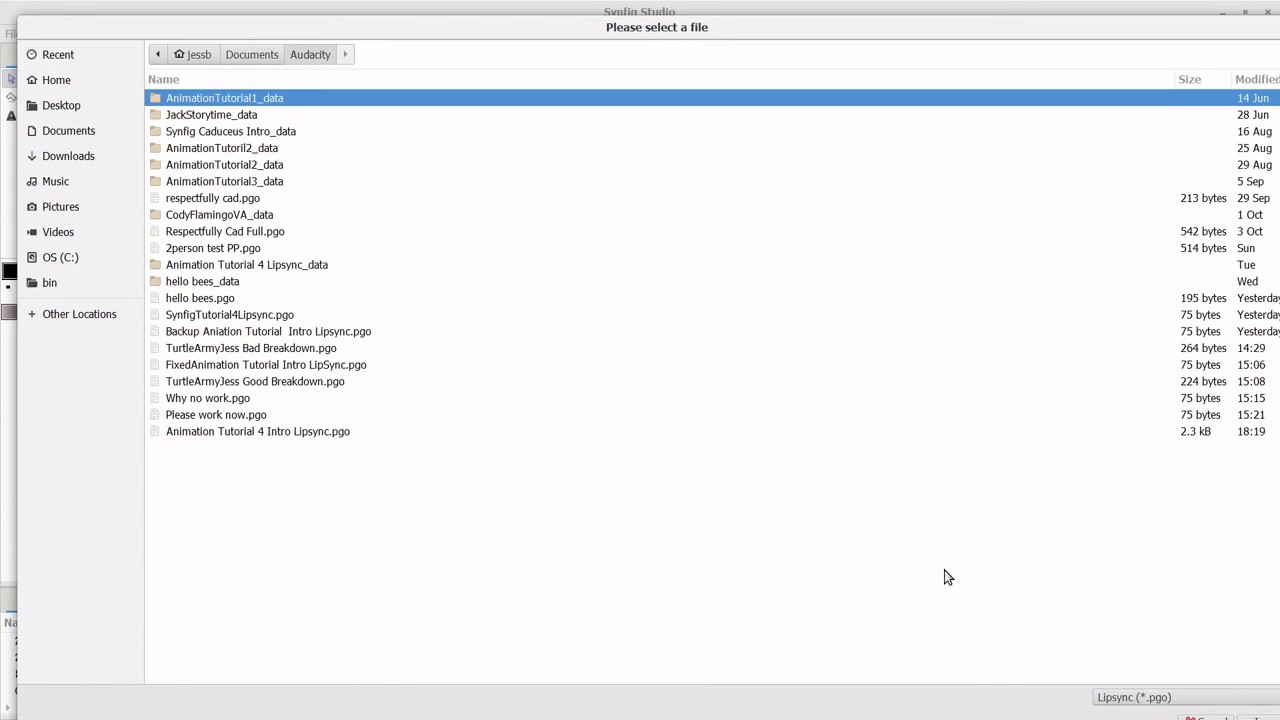
{"action": "left_click", "coordinate": [310, 436]}
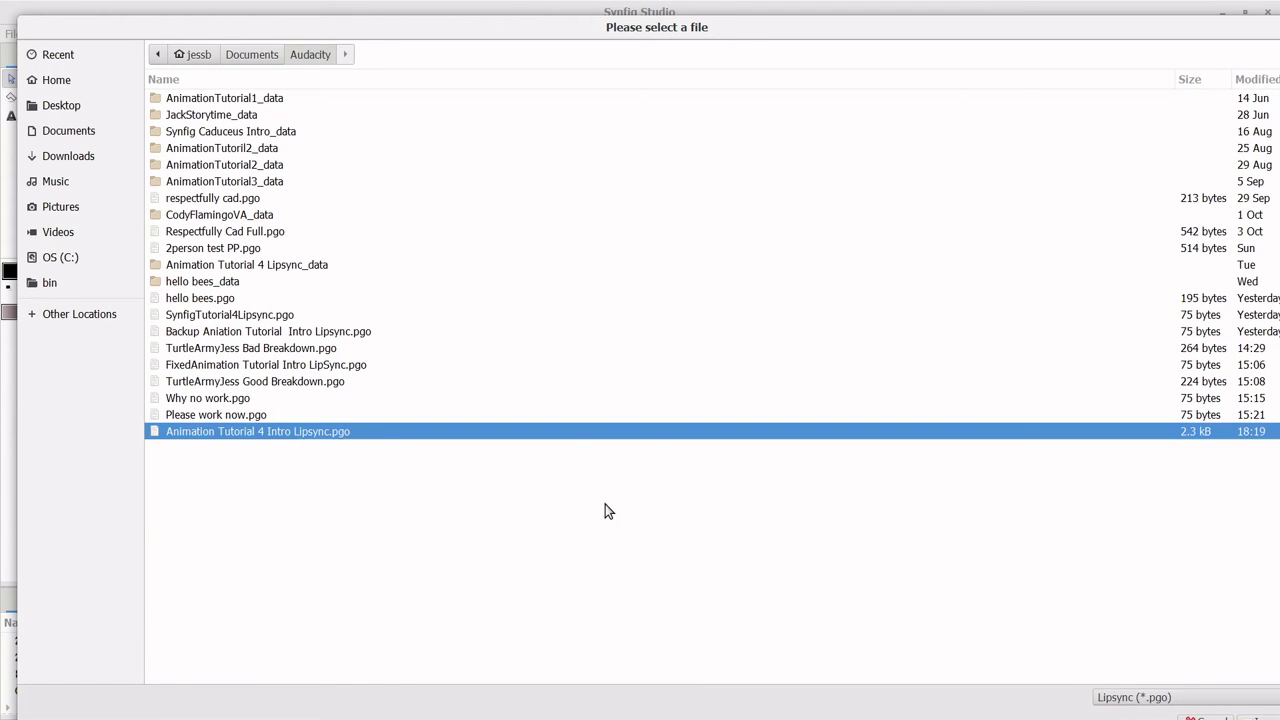
Step: Import the .pgo file and drag its lipsync switch group into Mouth above AI
{"action": "left_click", "coordinate": [1255, 717]}
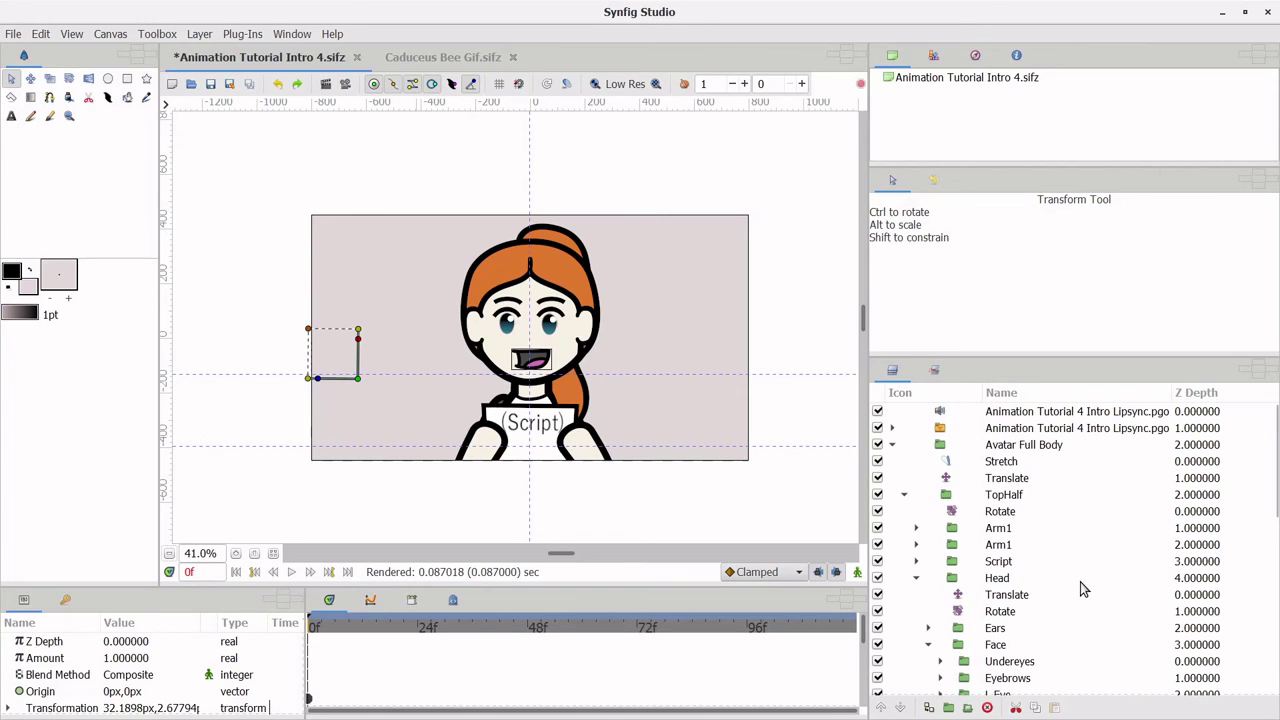
{"action": "left_click", "coordinate": [1057, 432]}
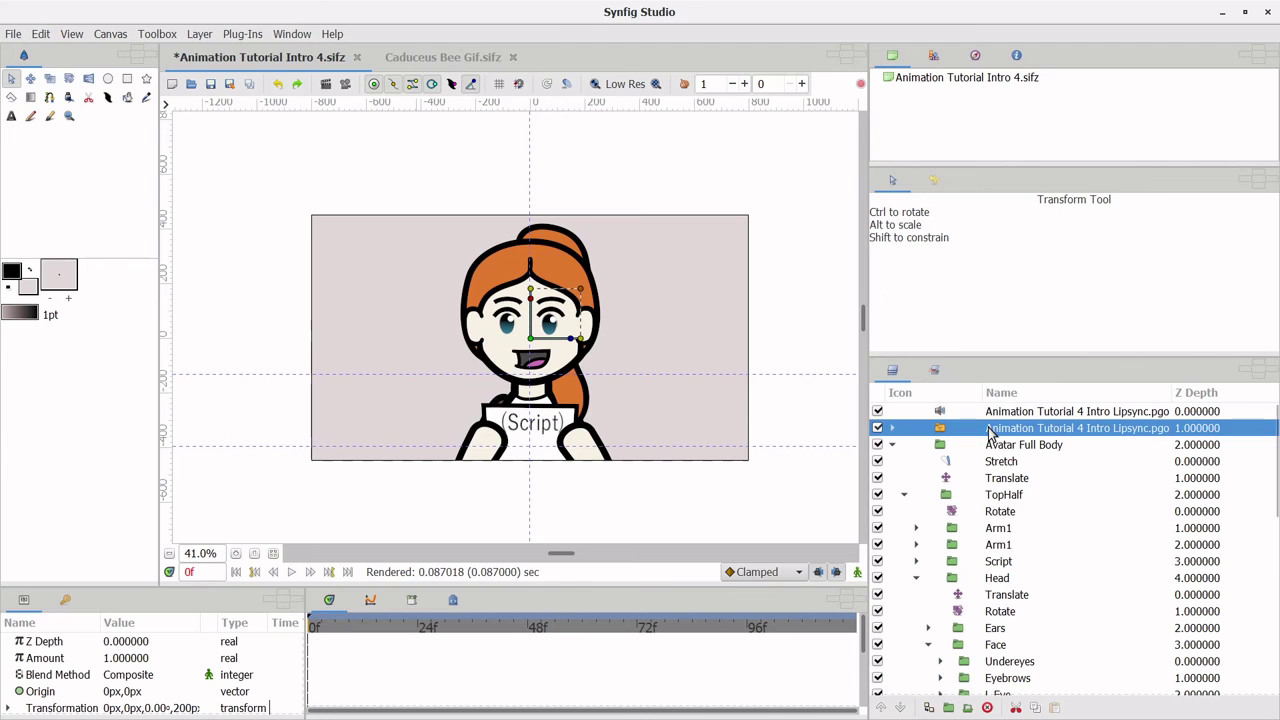
{"action": "left_click_drag", "start_coordinate": [990, 432], "coordinate": [1006, 666]}
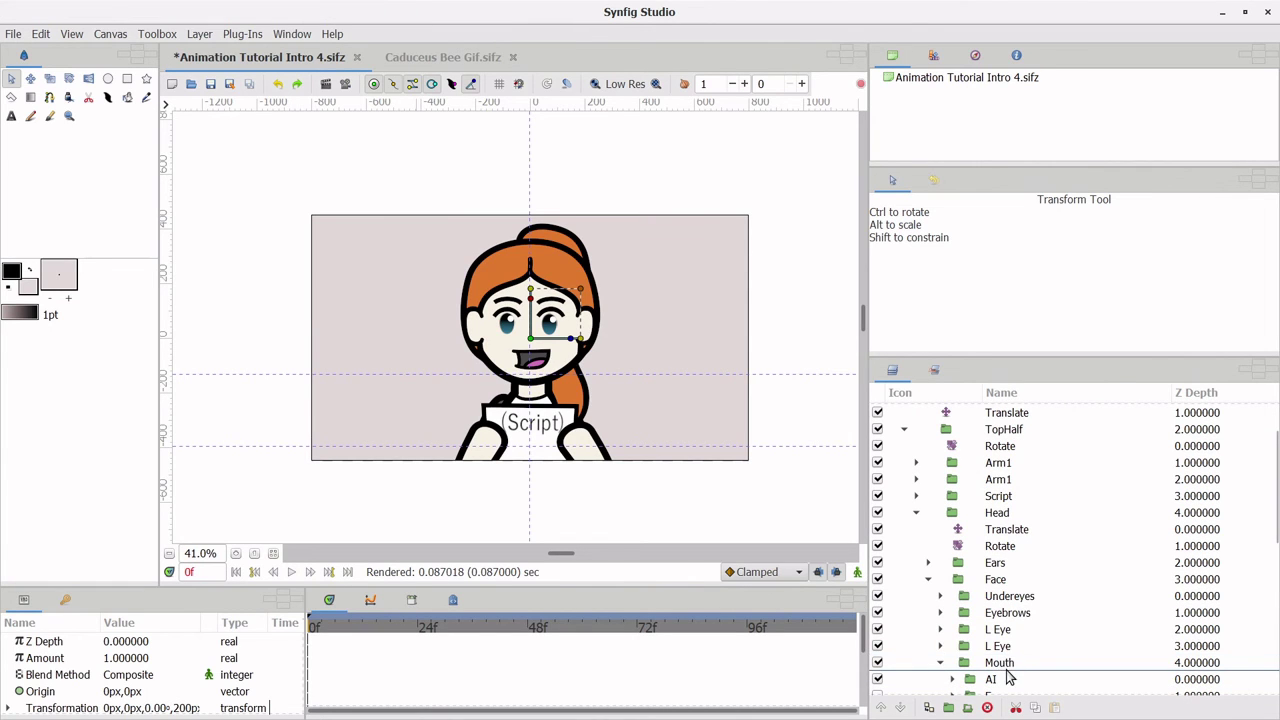
{"action": "scroll", "coordinate": [987, 582], "scroll_direction": "up", "scroll_amount": 4}
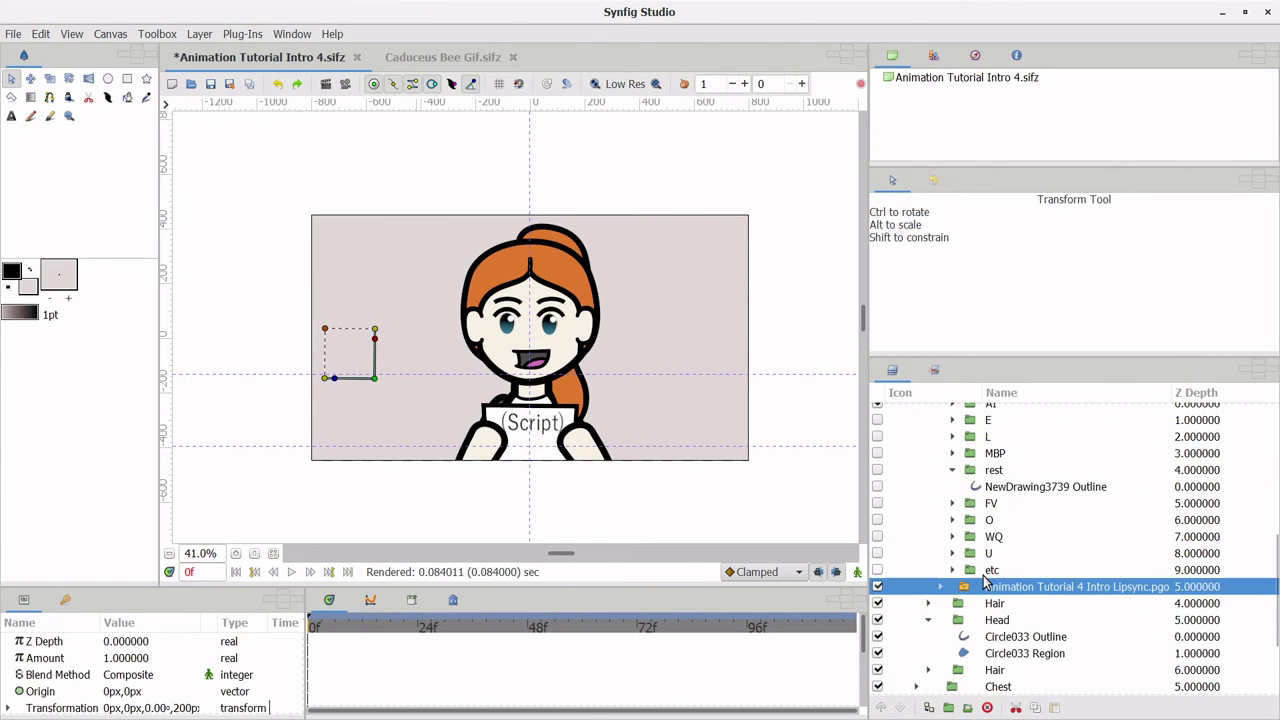
{"action": "scroll", "coordinate": [967, 537], "scroll_direction": "up", "scroll_amount": 3}
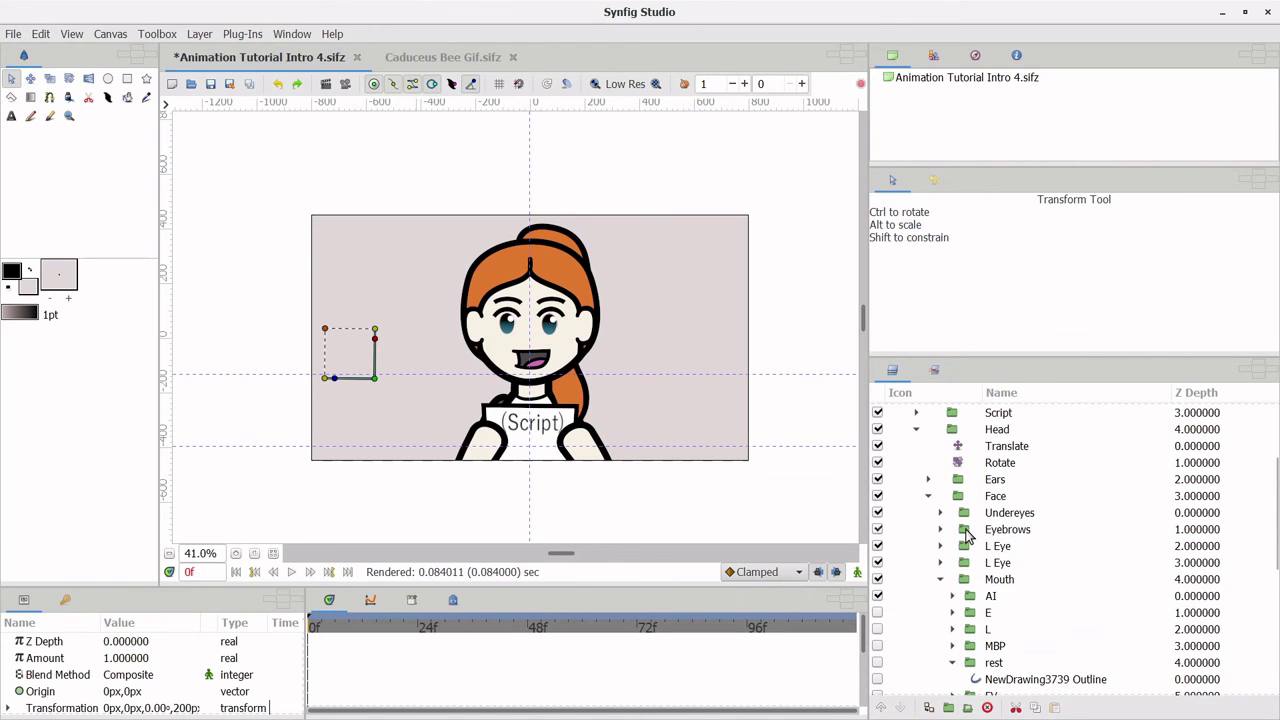
{"action": "scroll", "coordinate": [967, 537], "scroll_direction": "down", "scroll_amount": 3}
{"action": "left_click_drag", "start_coordinate": [990, 668], "coordinate": [985, 476]}
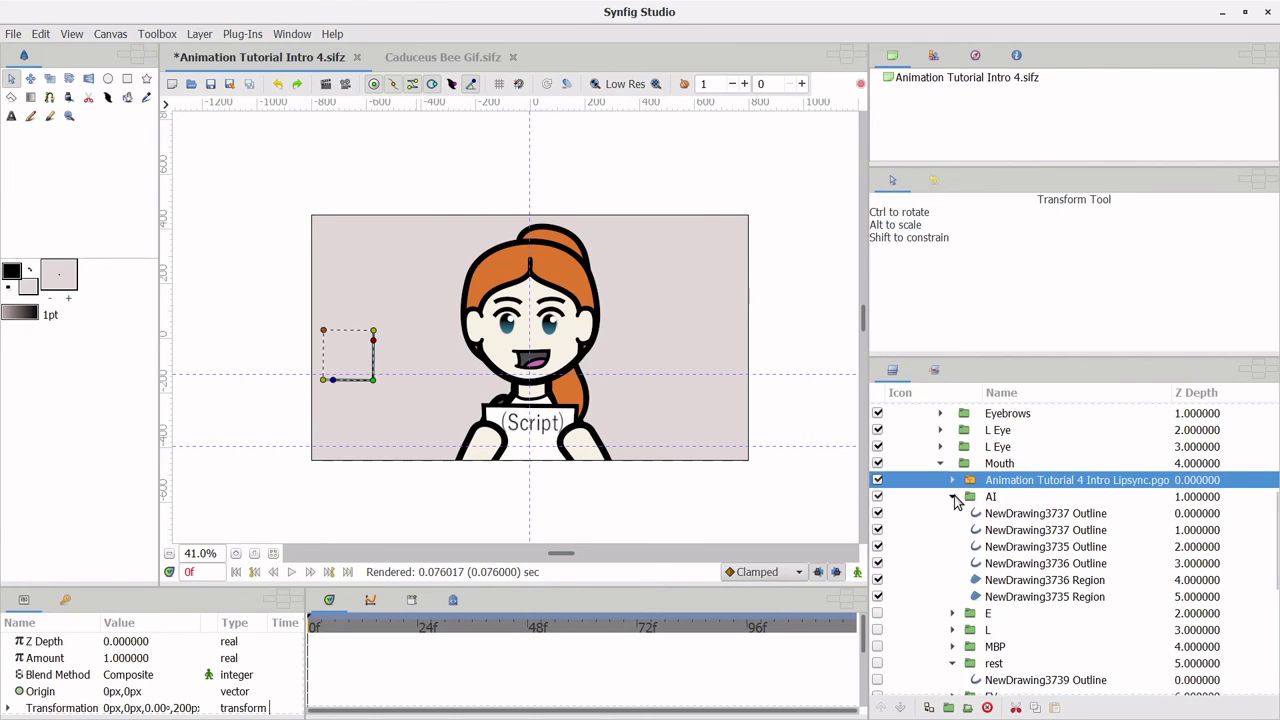
Step: Collapse AI, undo the lipsync group's drag, and cut the lipsync switch group
{"action": "left_click", "coordinate": [953, 498]}
{"action": "key", "text": "ctrl+z"}
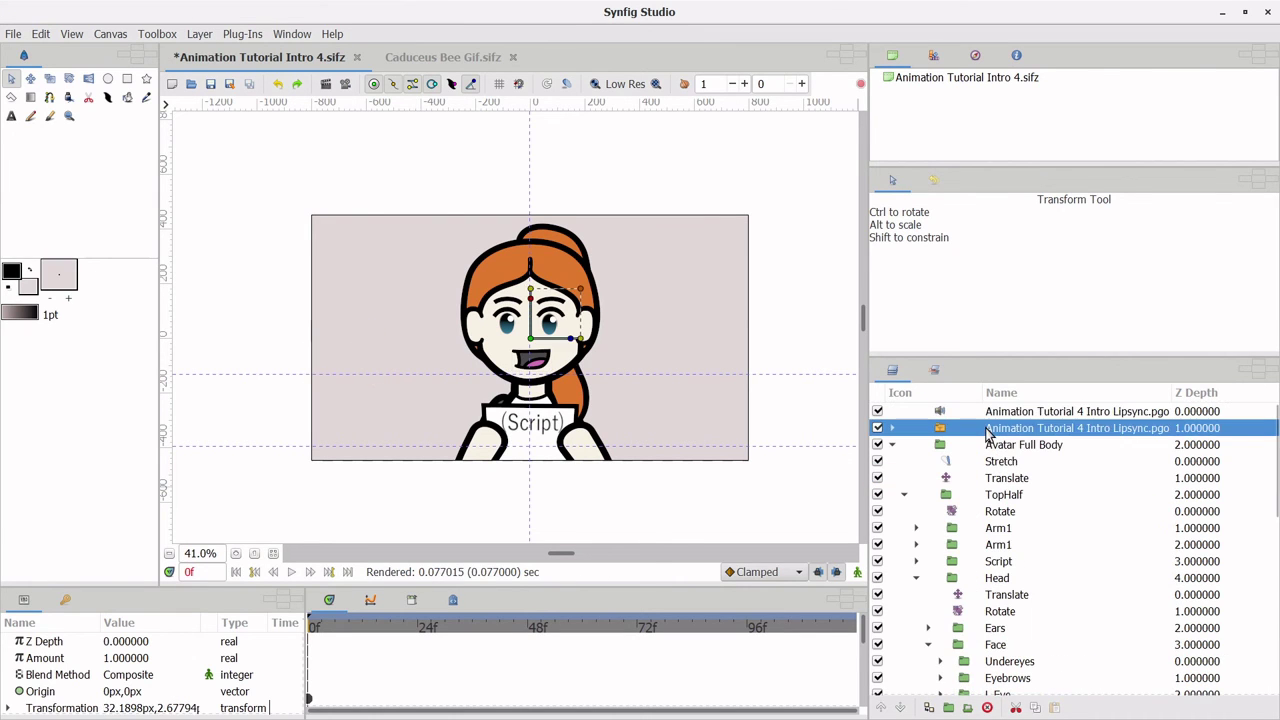
{"action": "right_click", "coordinate": [993, 428]}
{"action": "left_click", "coordinate": [1015, 415]}
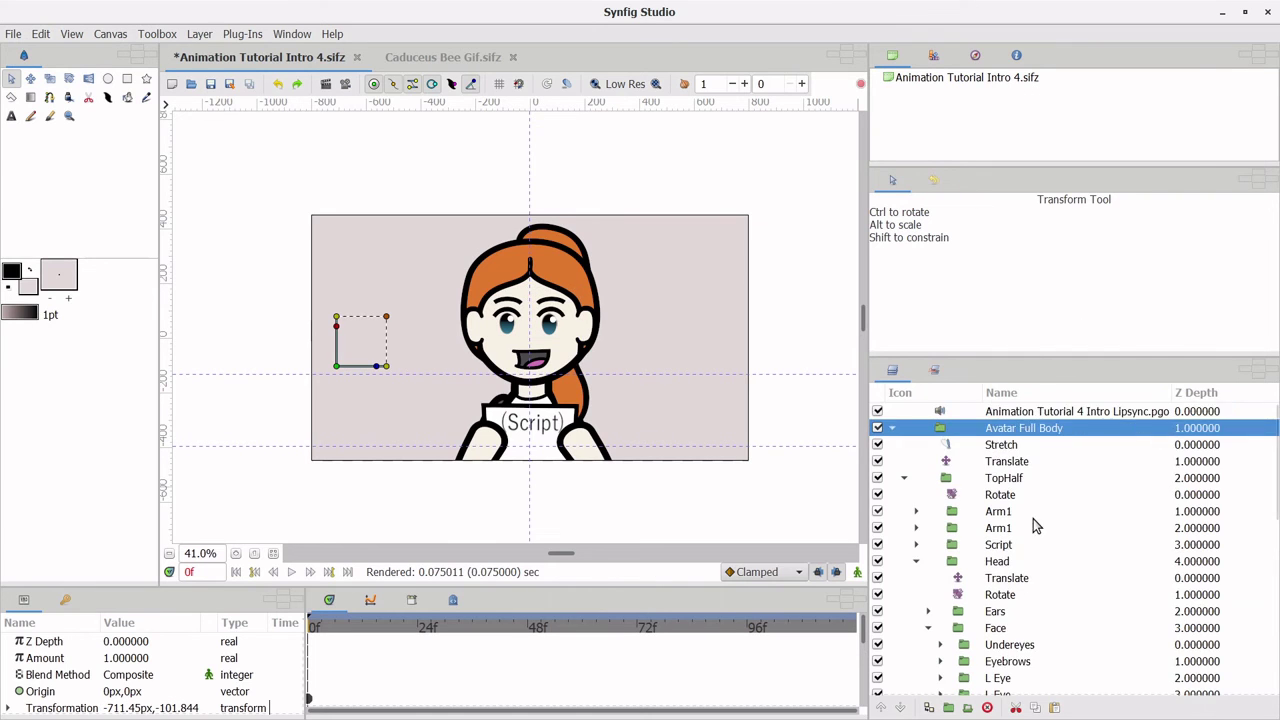
Step: Paste the lipsync group above AI in Mouth and expand it to list its slots
{"action": "scroll", "coordinate": [1035, 530], "scroll_direction": "down", "scroll_amount": 2}
{"action": "scroll", "coordinate": [1003, 583], "scroll_direction": "down", "scroll_amount": 2}
{"action": "left_click", "coordinate": [993, 578]}
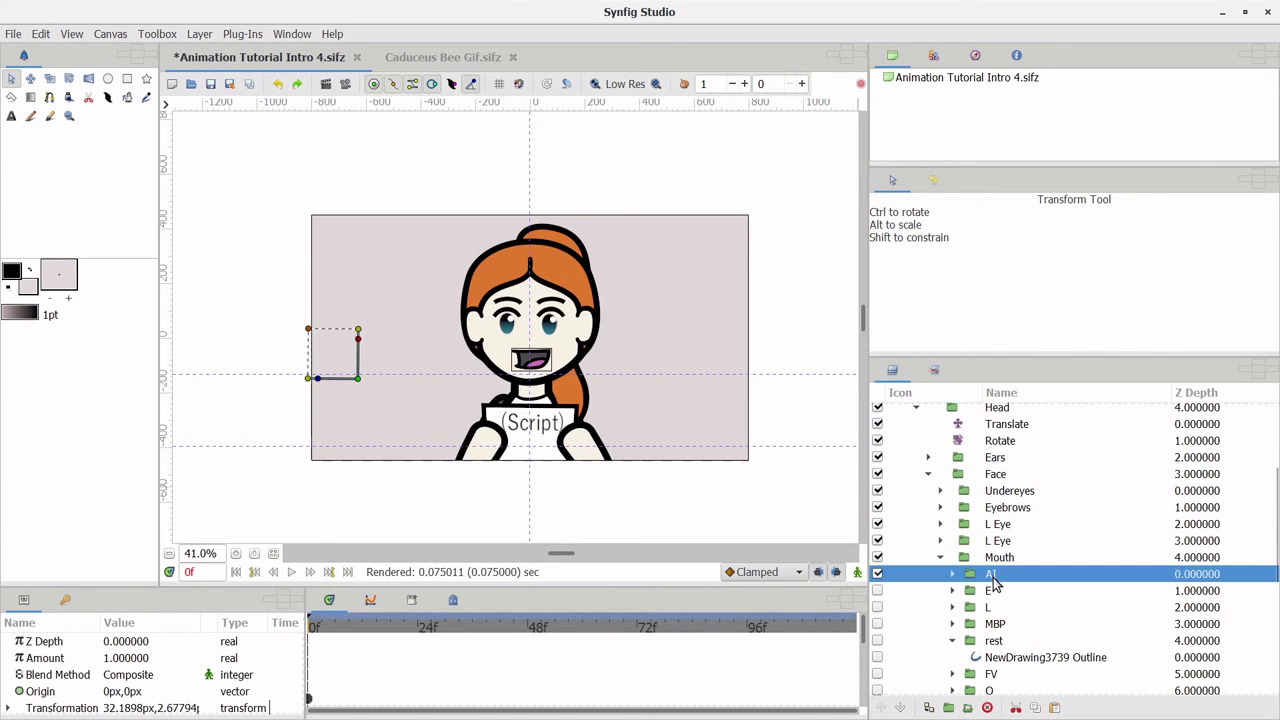
{"action": "right_click", "coordinate": [993, 578]}
{"action": "left_click", "coordinate": [1025, 527]}
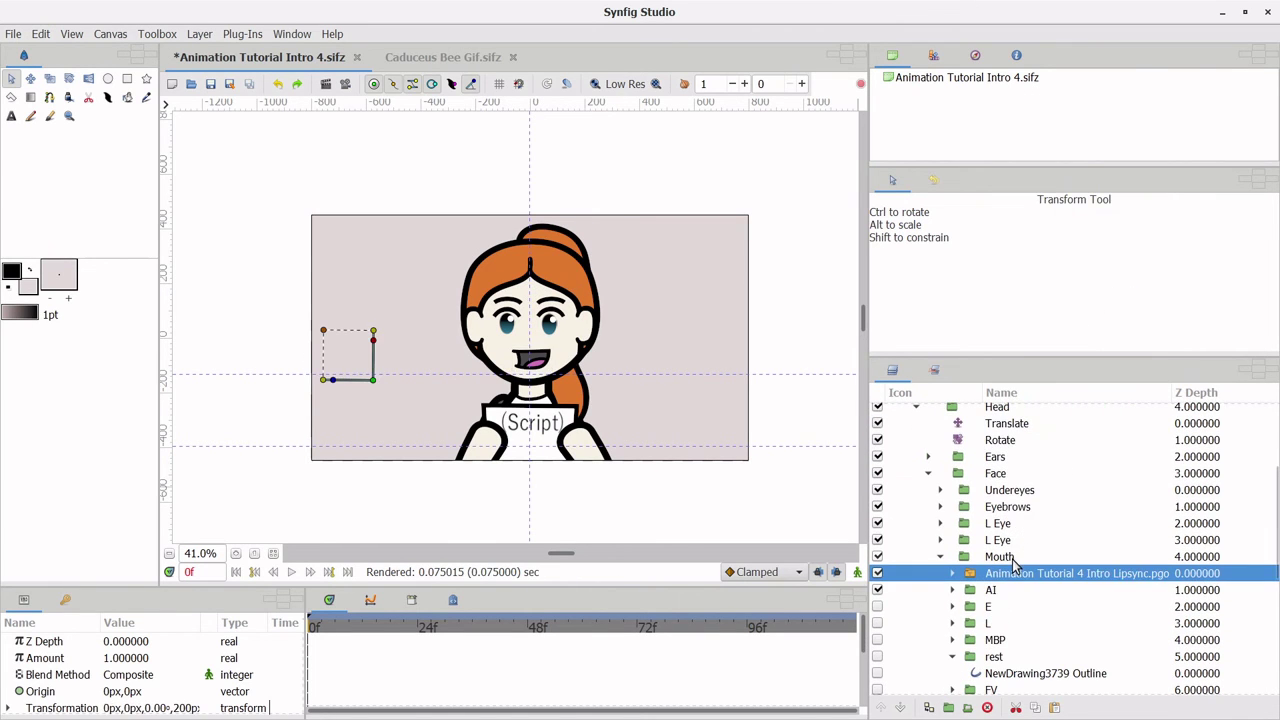
{"action": "left_click", "coordinate": [952, 573]}
{"action": "scroll", "coordinate": [975, 565], "scroll_direction": "down", "scroll_amount": 2}
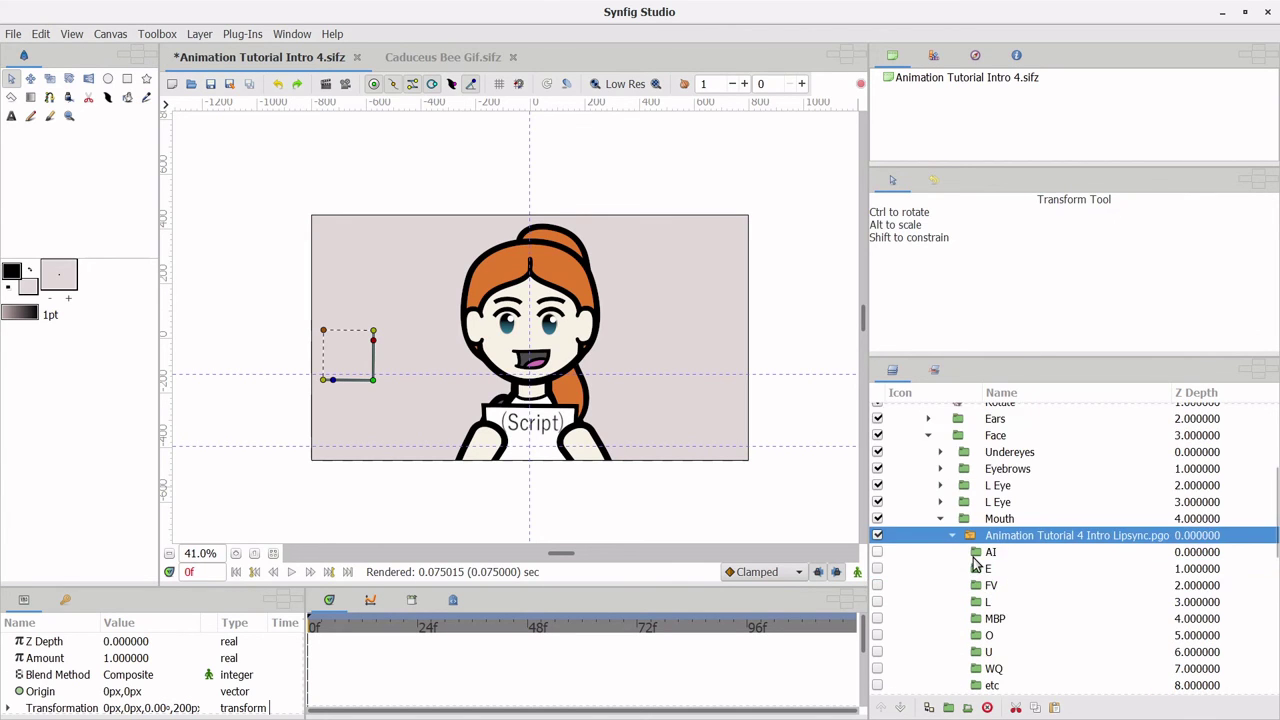
Step: Switch on the L, MBP, O, U, WQ, etc and rest mouth layers in the lipsync switch group
{"action": "left_click_drag", "start_coordinate": [900, 523], "coordinate": [878, 520]}
{"action": "scroll", "coordinate": [878, 520], "scroll_direction": "down", "scroll_amount": 2}
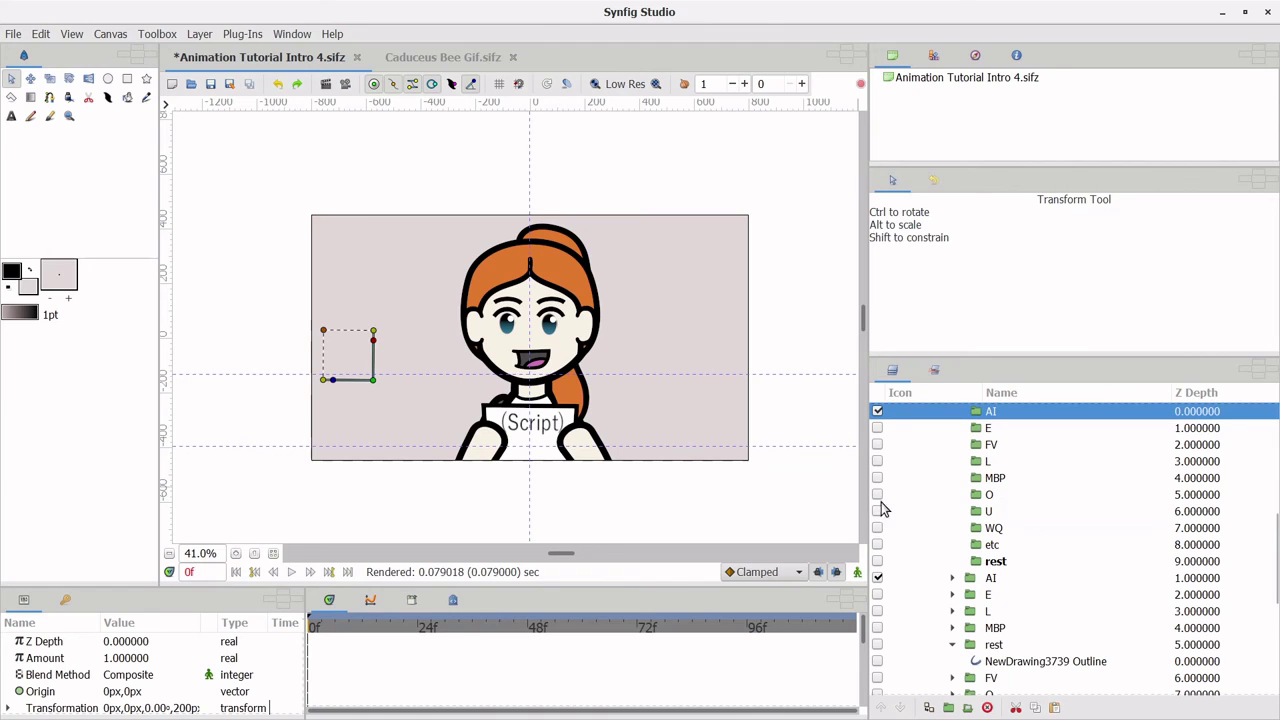
{"action": "left_click_drag", "start_coordinate": [878, 447], "coordinate": [880, 432]}
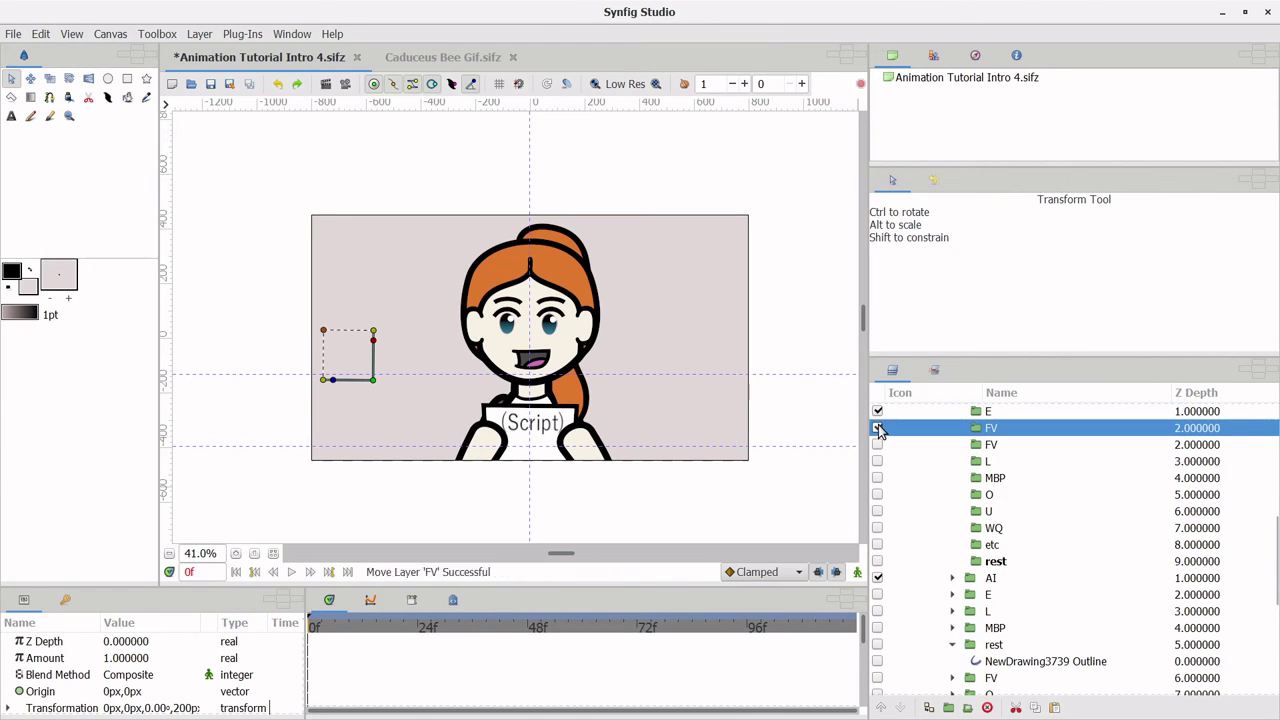
{"action": "left_click", "coordinate": [879, 430]}
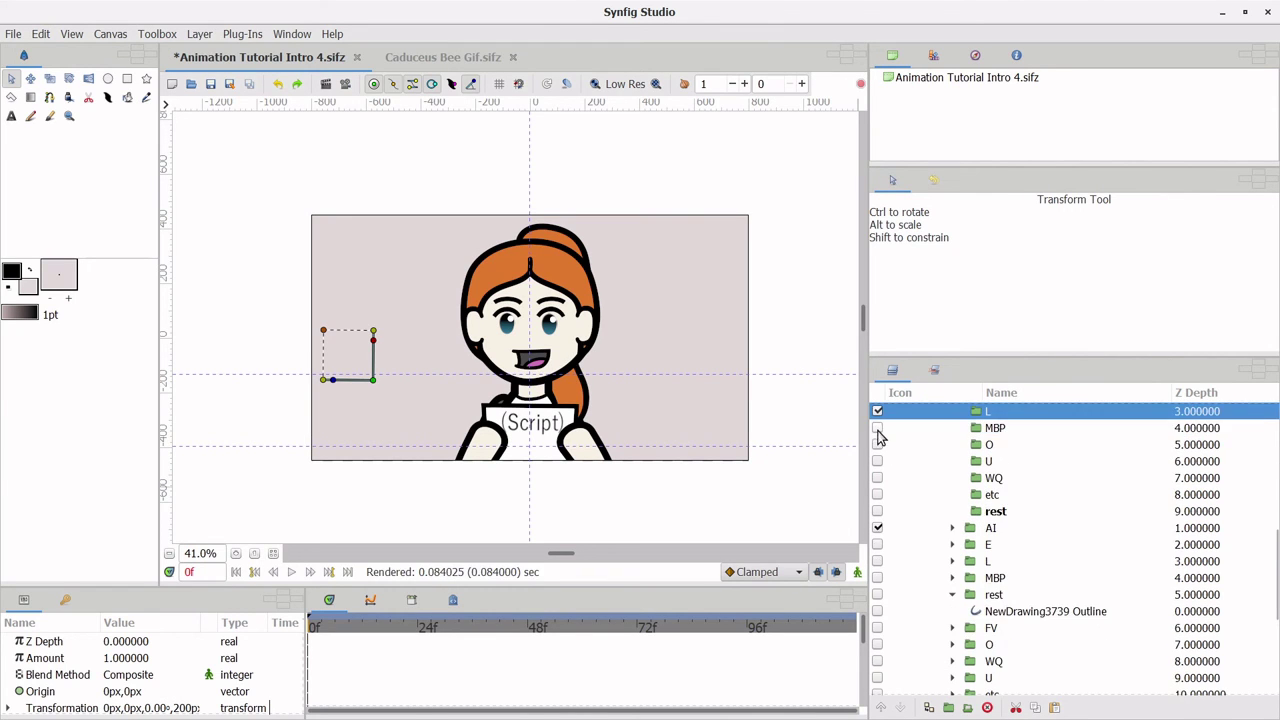
{"action": "left_click", "coordinate": [879, 431]}
{"action": "left_click", "coordinate": [879, 431]}
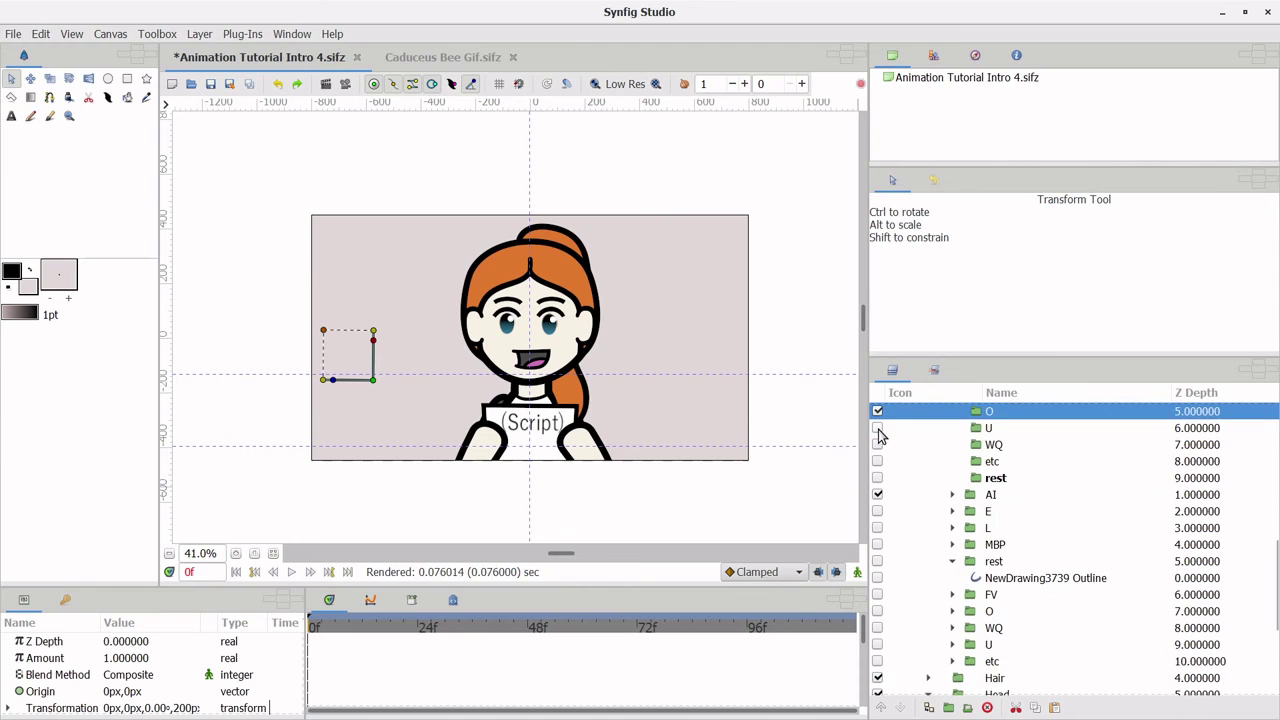
{"action": "left_click", "coordinate": [879, 431]}
{"action": "left_click", "coordinate": [879, 431]}
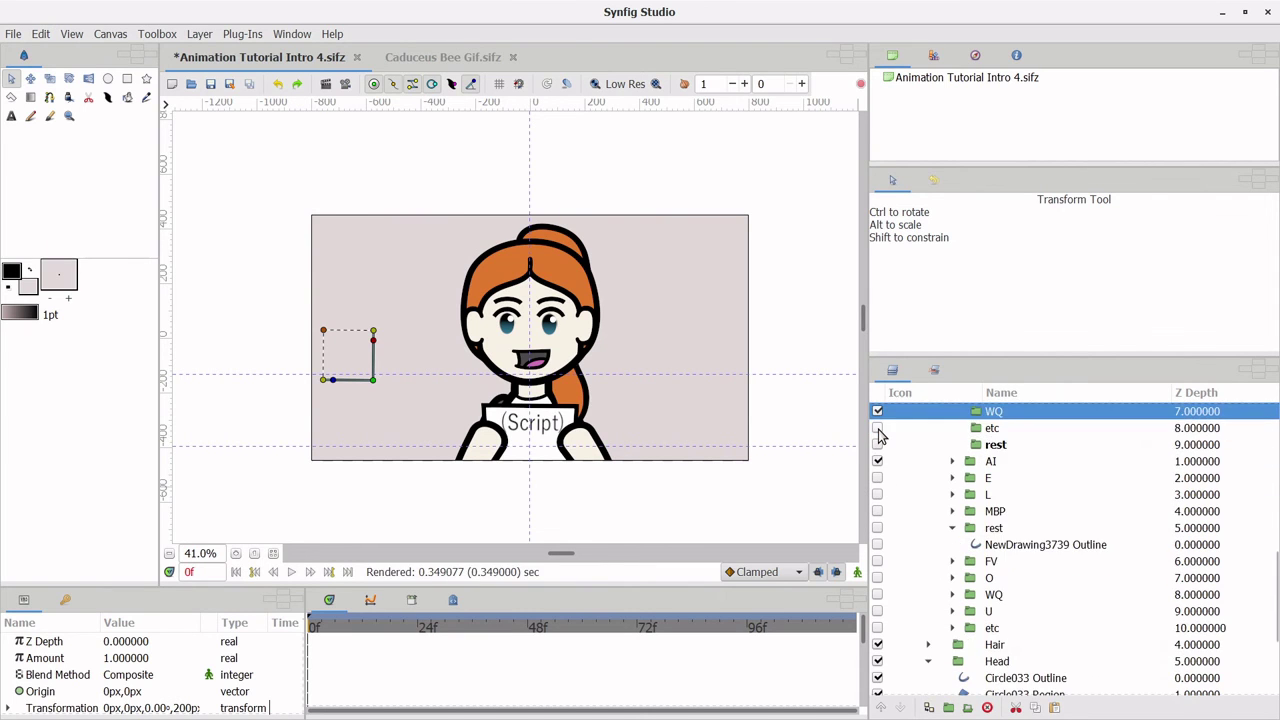
{"action": "left_click", "coordinate": [879, 431]}
{"action": "left_click", "coordinate": [879, 431]}
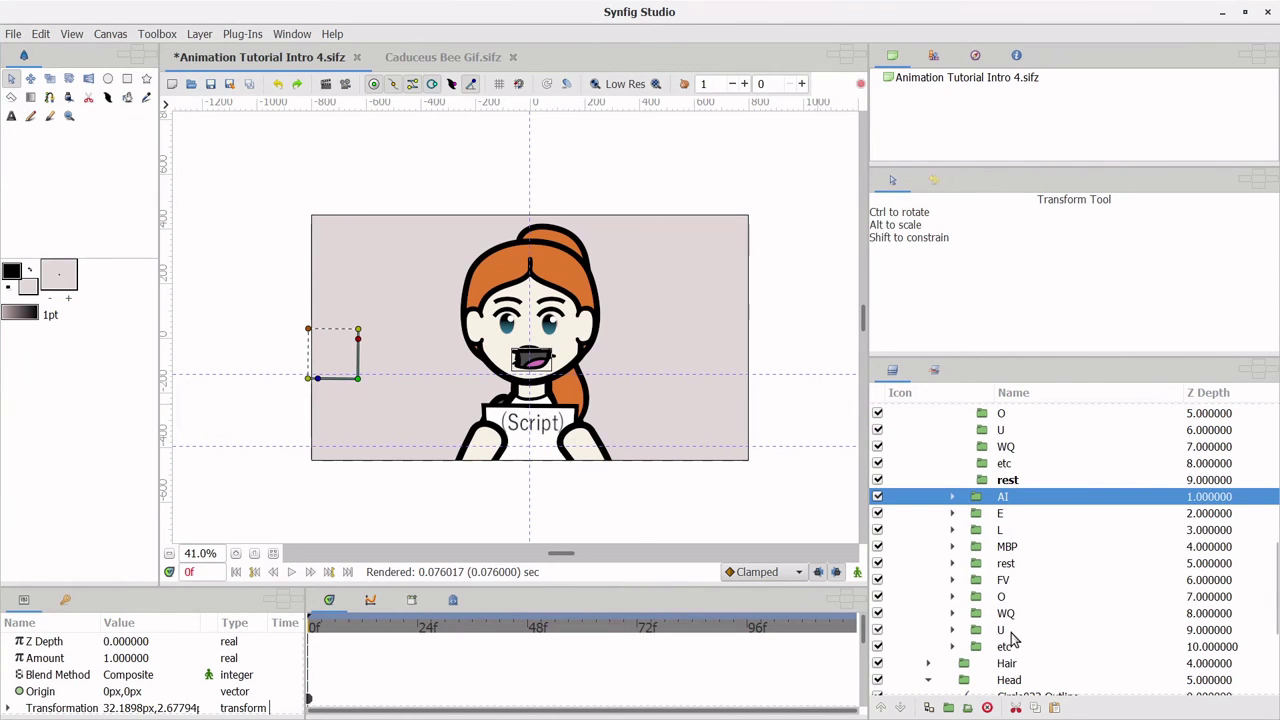
Step: Cut the drawn AI–etc mouth groups from Mouth and paste them into the lipsync group at AI
{"action": "left_click", "coordinate": [1004, 650], "text": "shift"}
{"action": "right_click", "coordinate": [1004, 652]}
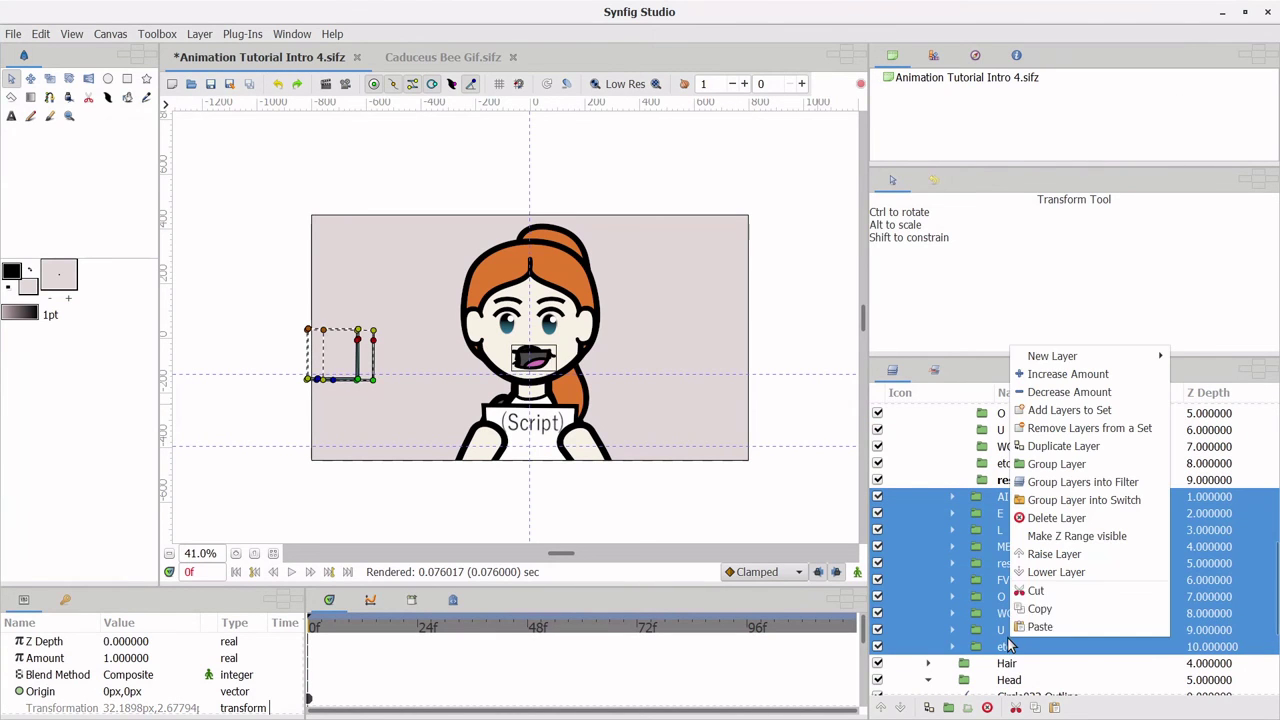
{"action": "left_click", "coordinate": [1039, 589]}
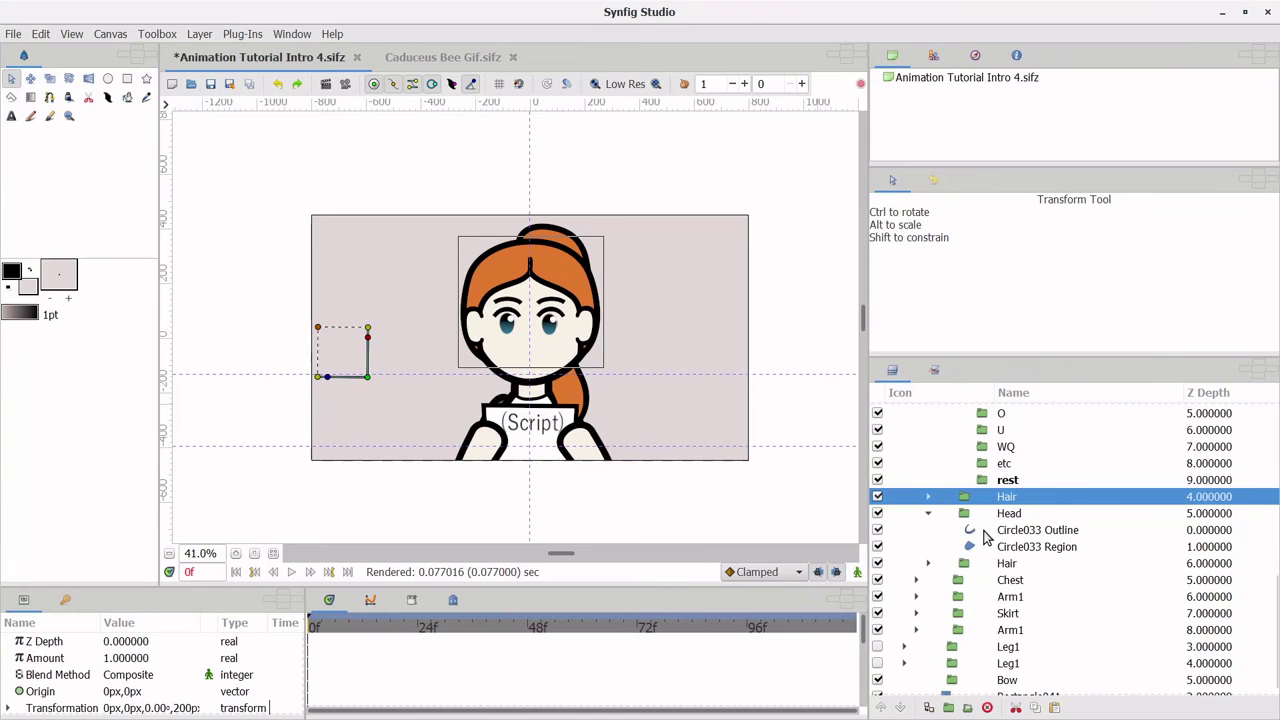
{"action": "scroll", "coordinate": [990, 530], "scroll_direction": "up", "scroll_amount": 3}
{"action": "left_click", "coordinate": [997, 489]}
{"action": "right_click", "coordinate": [1000, 495]}
{"action": "left_click", "coordinate": [1038, 529]}
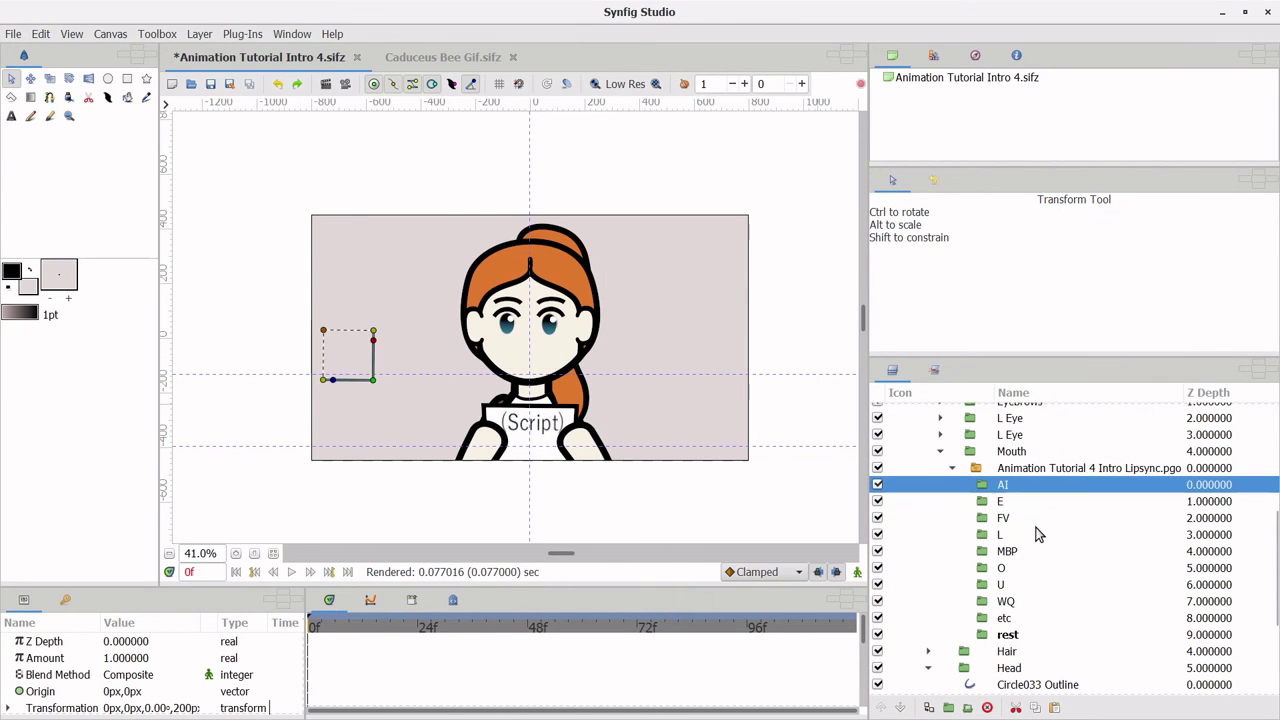
Step: Inspect the pasted AI mouth group's outline layers, including NewDrawing3736 Outline
{"action": "left_click", "coordinate": [1003, 519]}
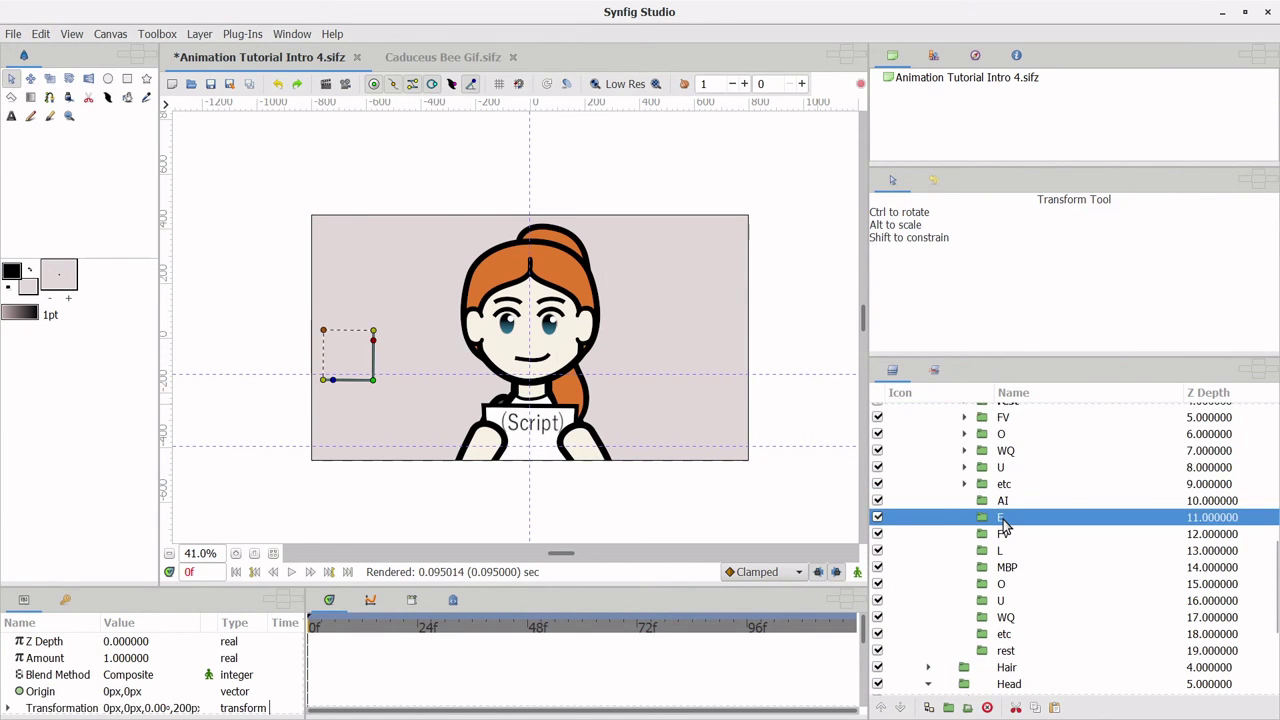
{"action": "scroll", "coordinate": [1003, 518], "scroll_direction": "up", "scroll_amount": 2}
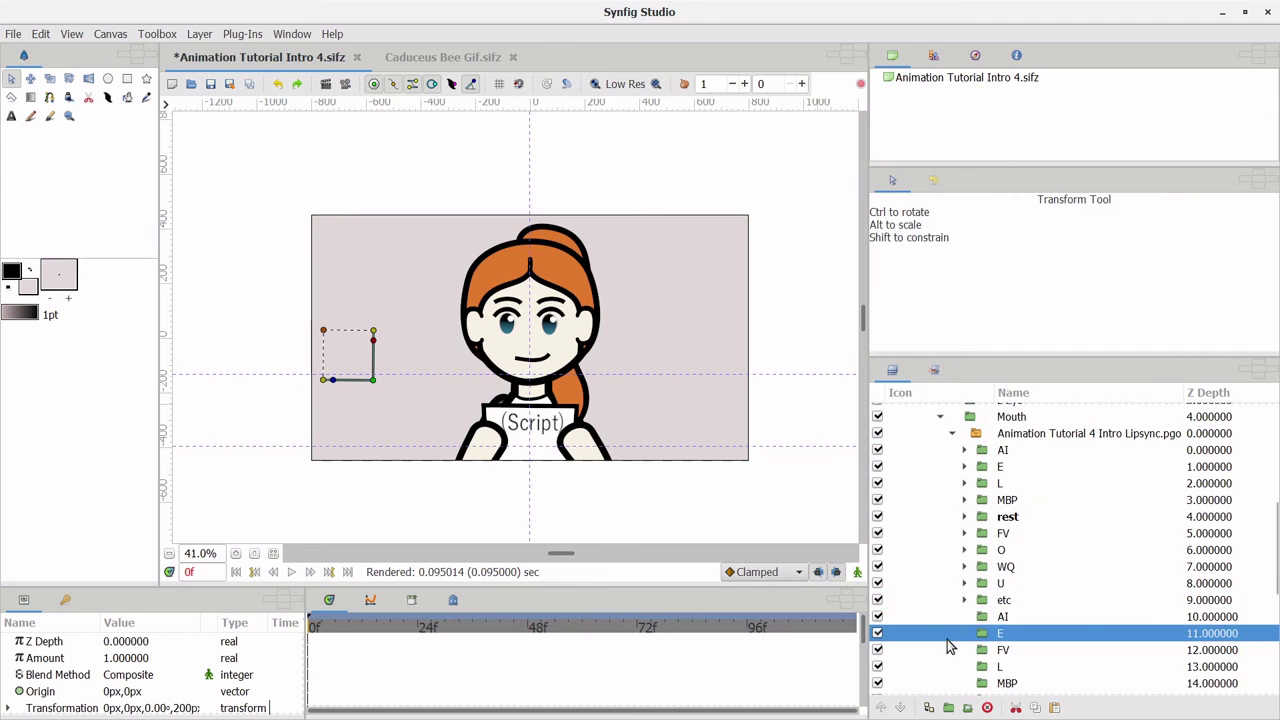
{"action": "left_click", "coordinate": [964, 450]}
{"action": "left_click", "coordinate": [1003, 467]}
{"action": "left_click", "coordinate": [1018, 484]}
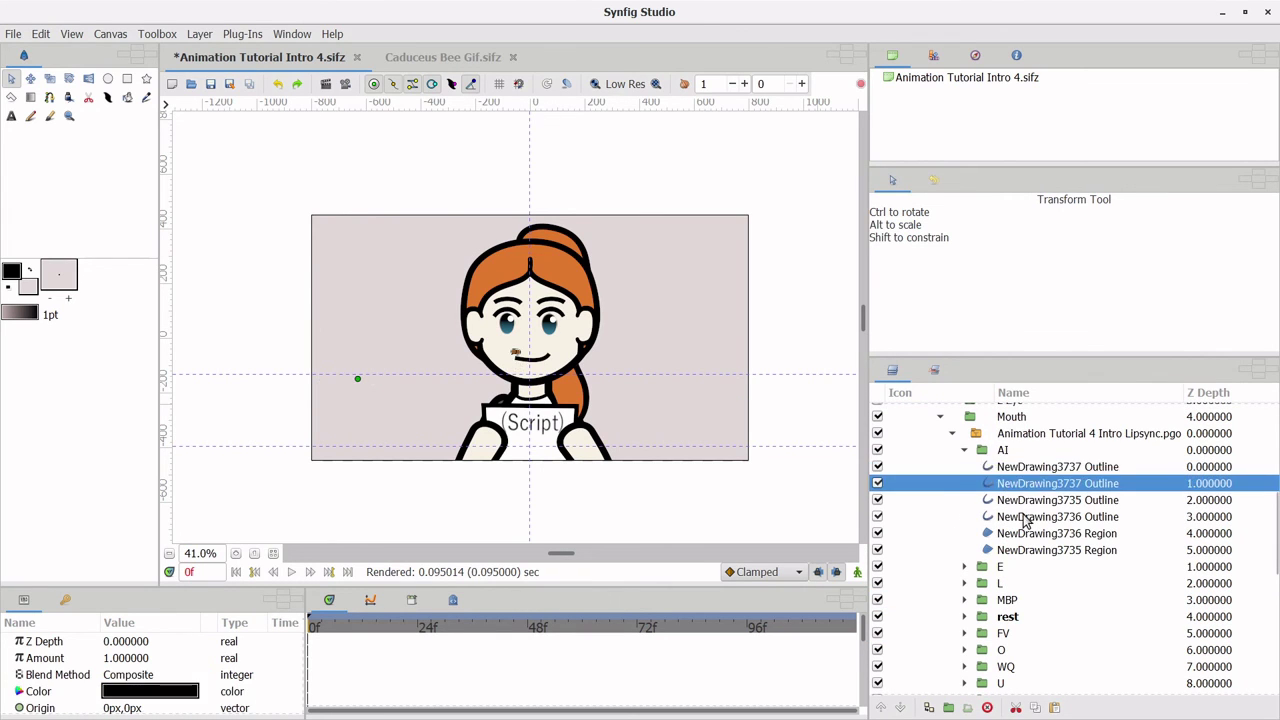
{"action": "left_click", "coordinate": [1026, 516]}
{"action": "left_click", "coordinate": [964, 451]}
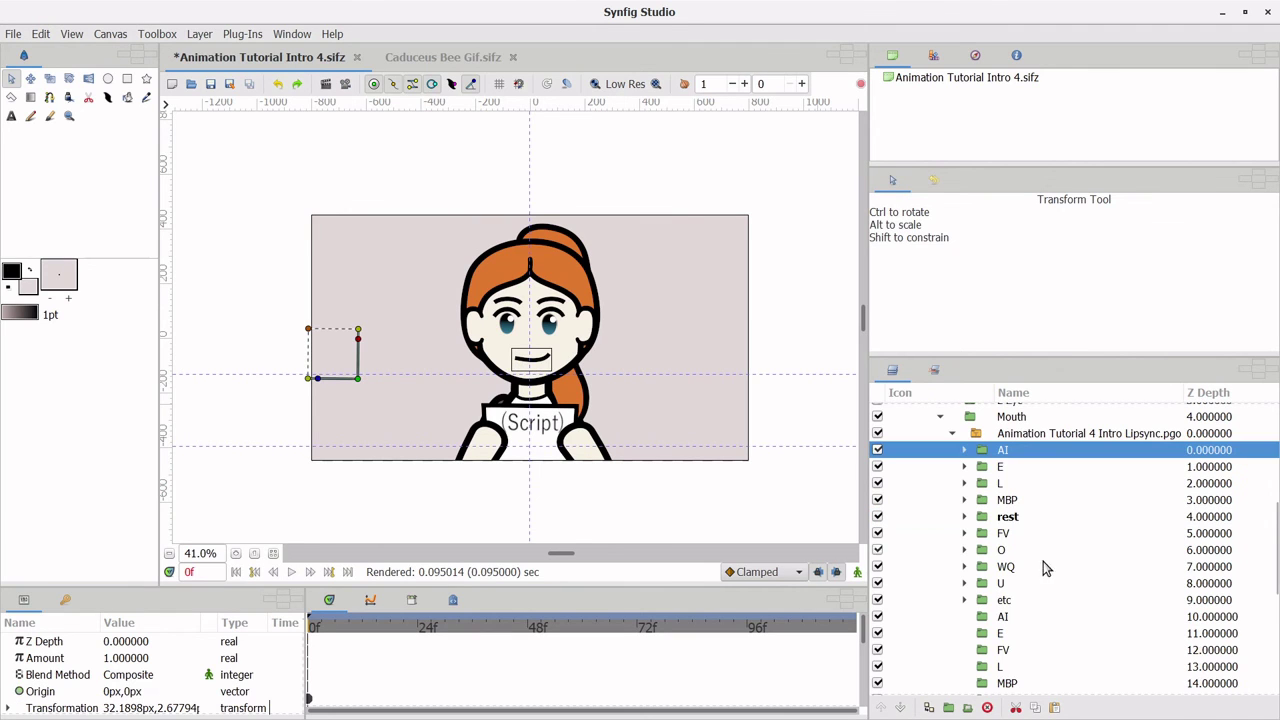
Step: Delete the nine empty placeholder mouth layers, E through rest
{"action": "scroll", "coordinate": [1043, 562], "scroll_direction": "down", "scroll_amount": 3}
{"action": "left_click", "coordinate": [999, 557]}
{"action": "scroll", "coordinate": [1018, 593], "scroll_direction": "down", "scroll_amount": 2}
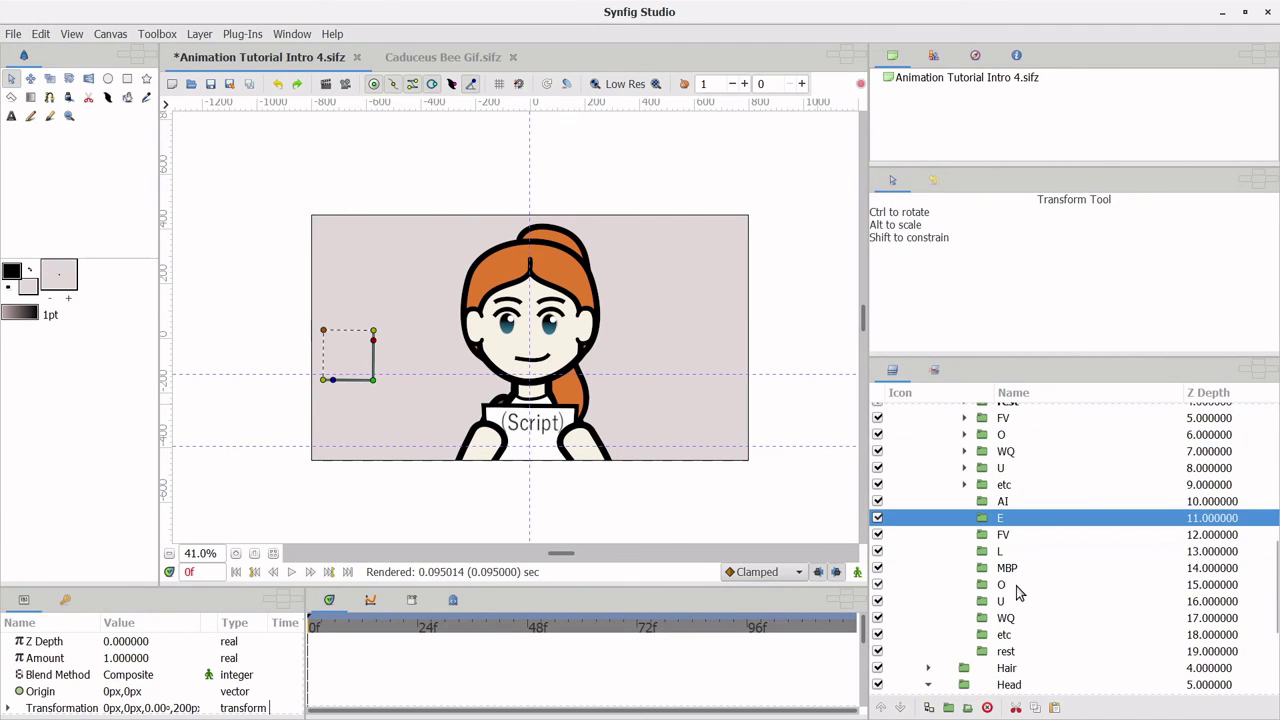
{"action": "left_click", "coordinate": [1004, 652], "text": "shift"}
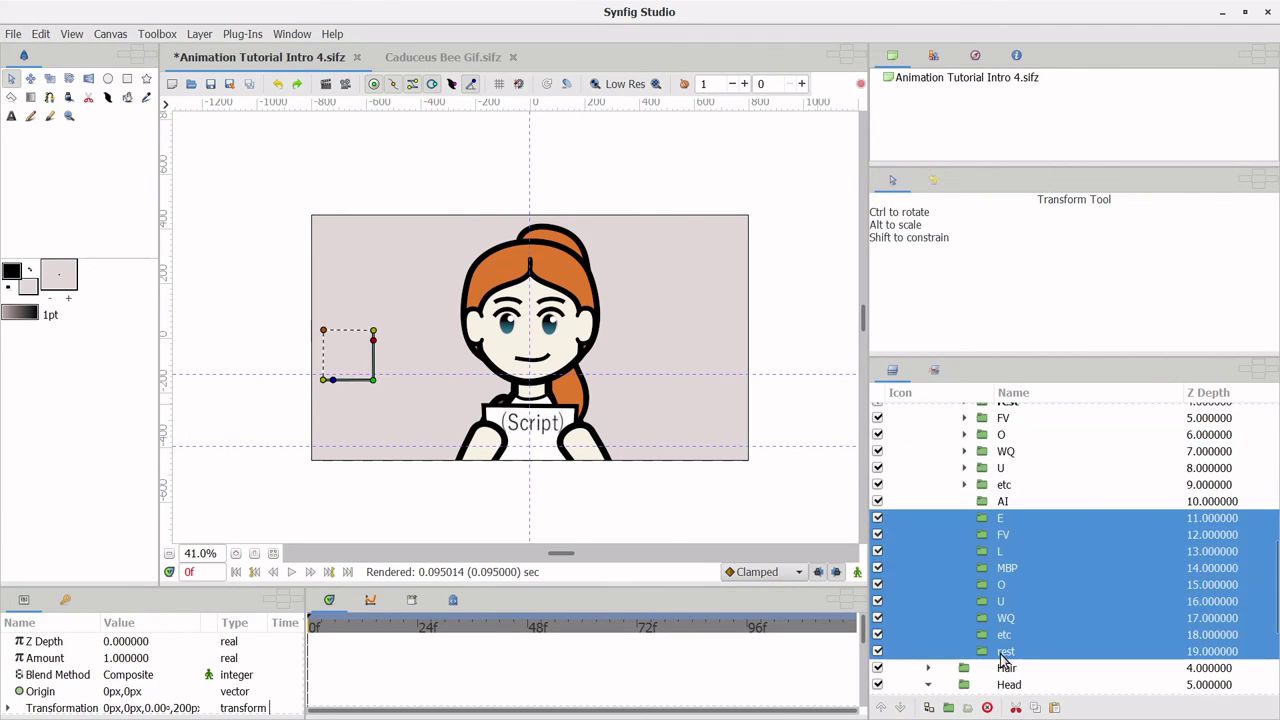
{"action": "left_click", "coordinate": [988, 707]}
{"action": "scroll", "coordinate": [1040, 480], "scroll_direction": "up", "scroll_amount": 4}
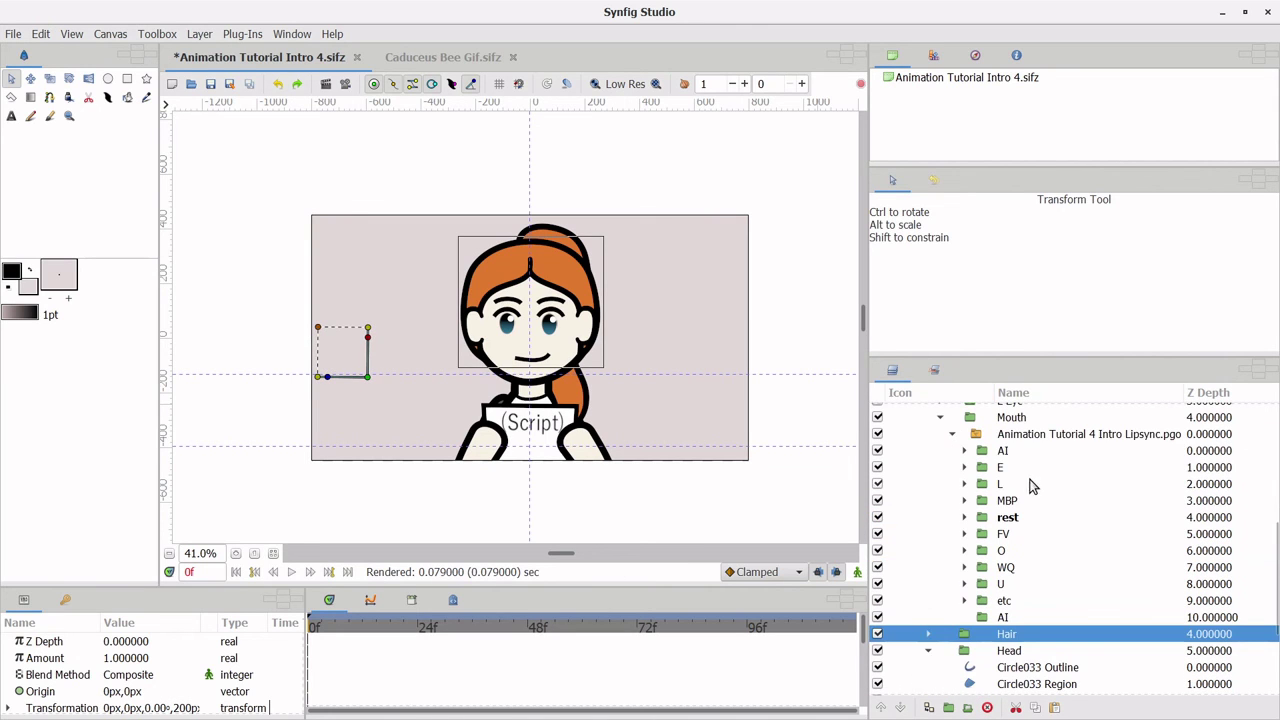
Step: Rename the first mouth folder to IA and hide the separate AI mouth layer
{"action": "left_click", "coordinate": [1010, 452]}
{"action": "double_click", "coordinate": [1008, 452]}
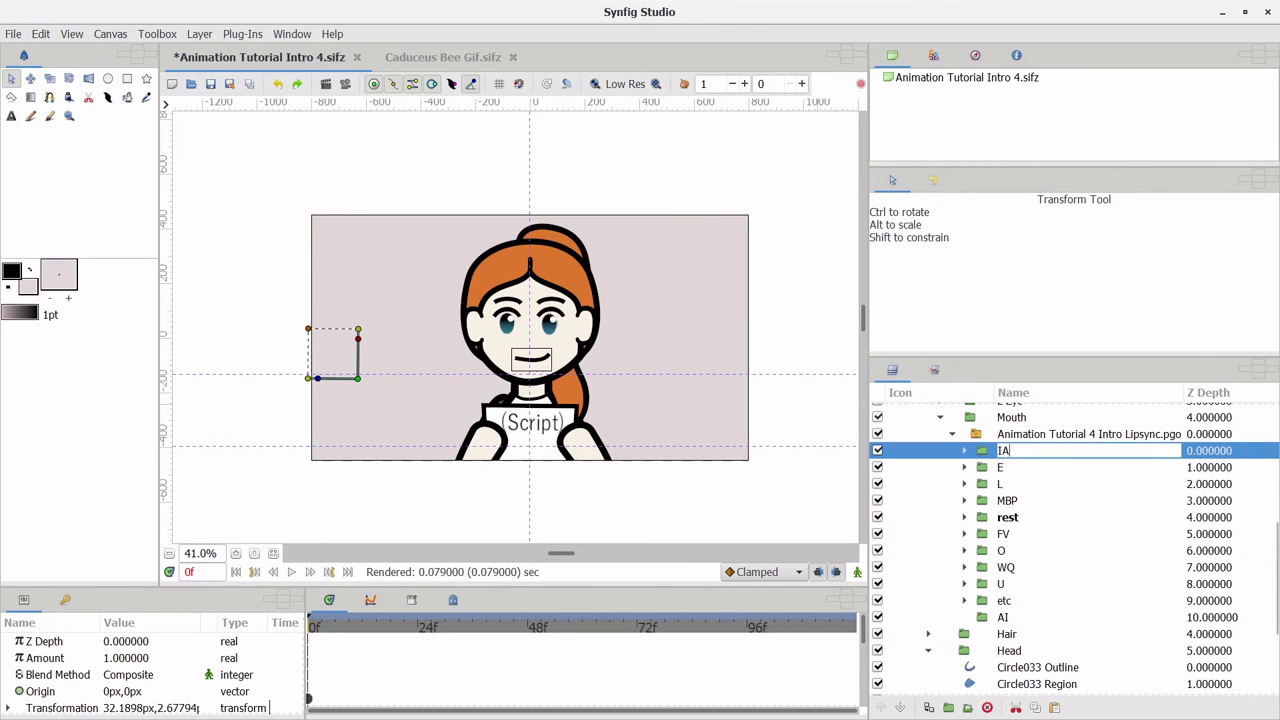
{"action": "key", "text": "Return"}
{"action": "left_click", "coordinate": [1006, 500]}
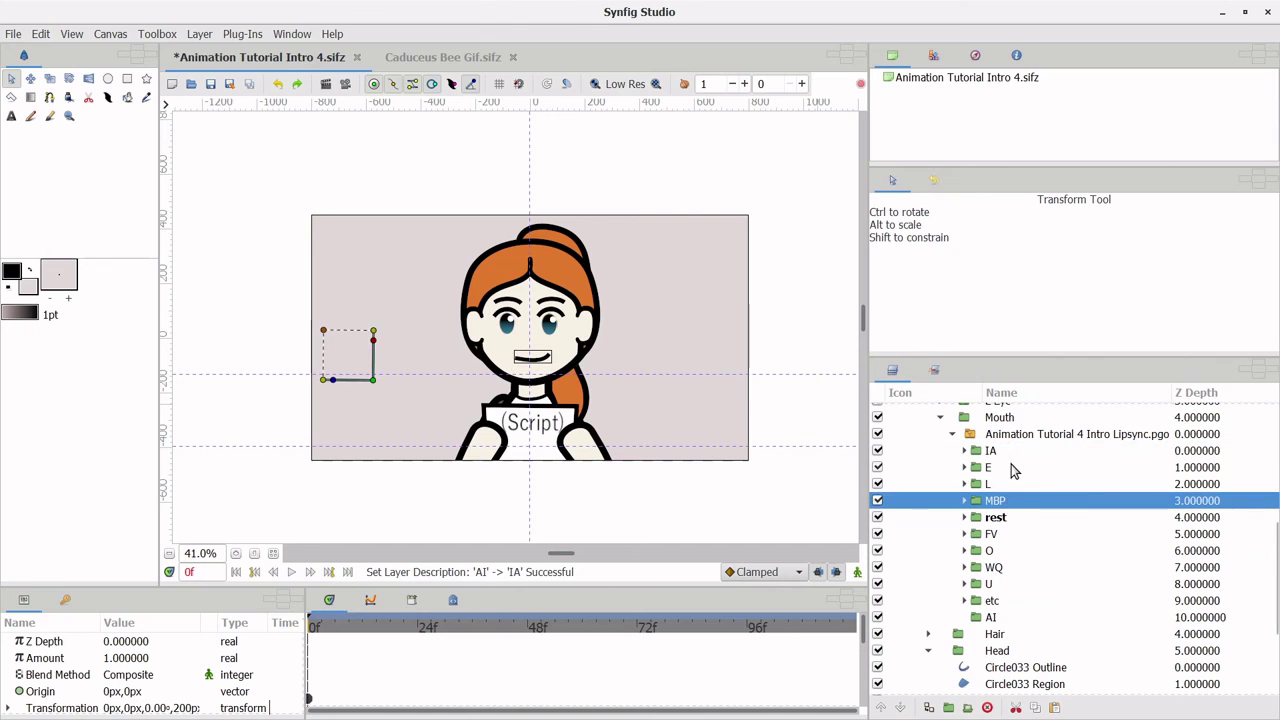
{"action": "left_click", "coordinate": [1008, 451]}
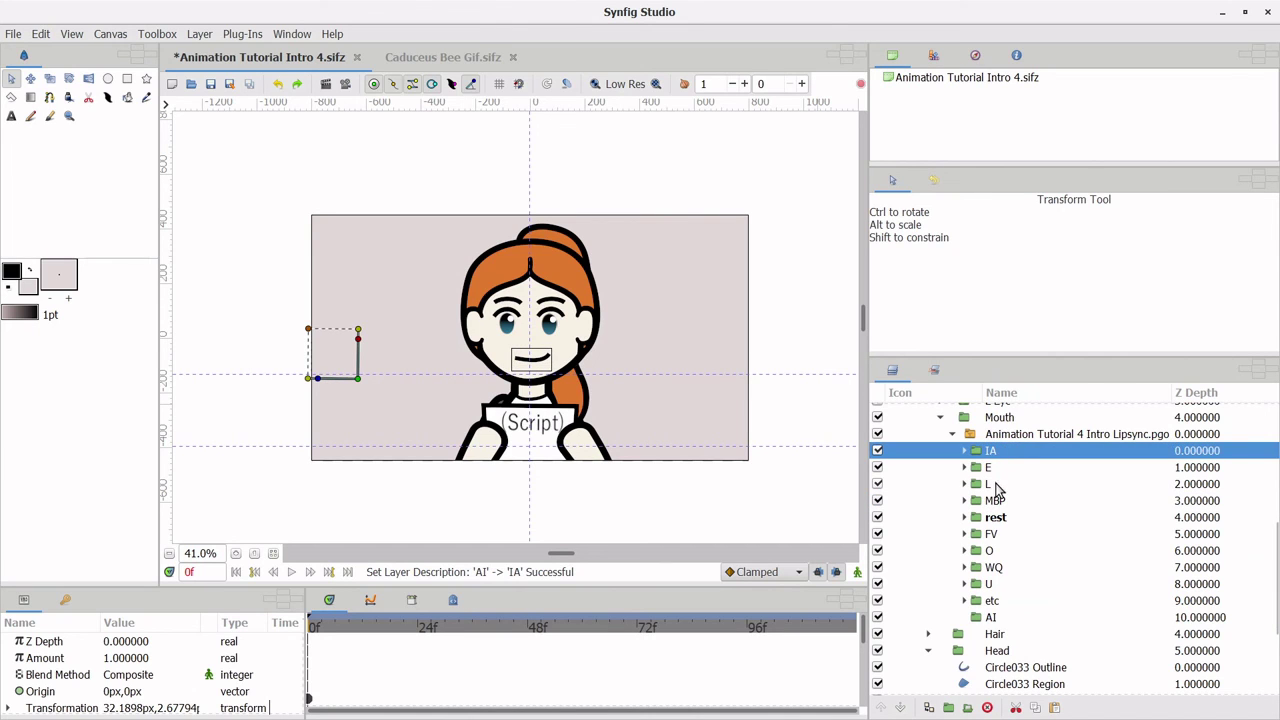
{"action": "left_click", "coordinate": [996, 618]}
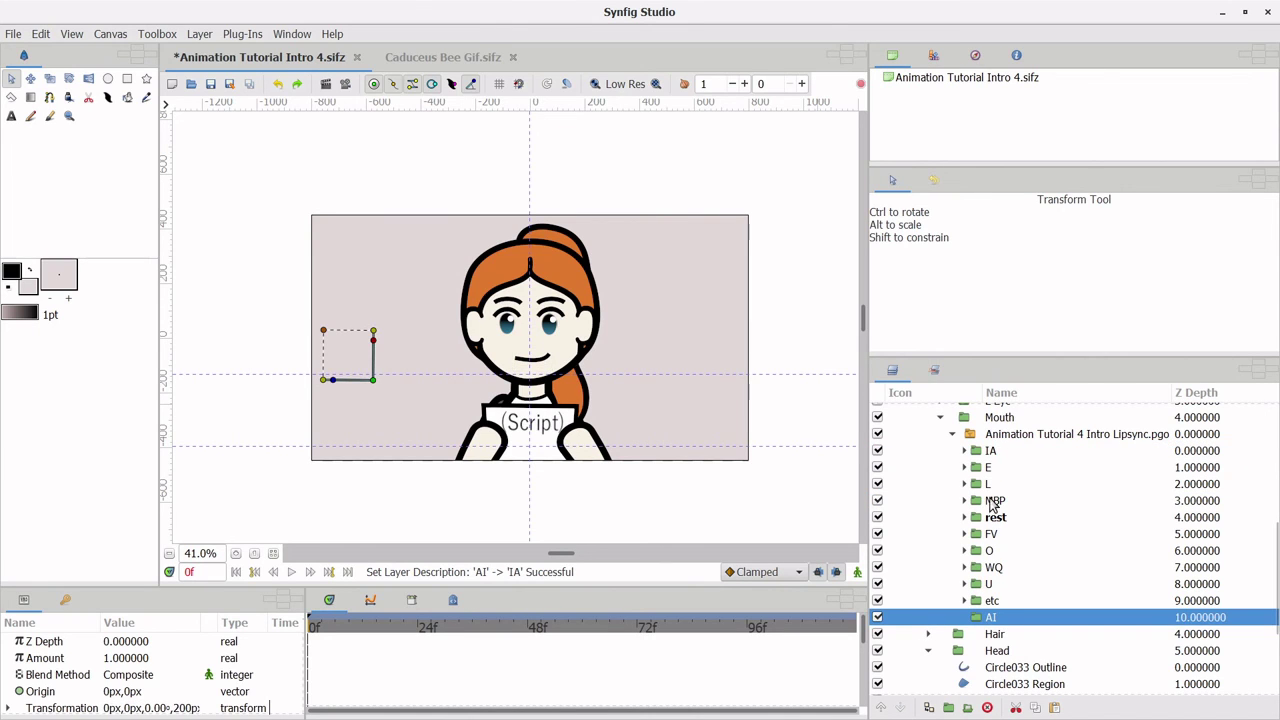
{"action": "left_click", "coordinate": [995, 453]}
{"action": "left_click", "coordinate": [993, 622]}
{"action": "left_click", "coordinate": [987, 707]}
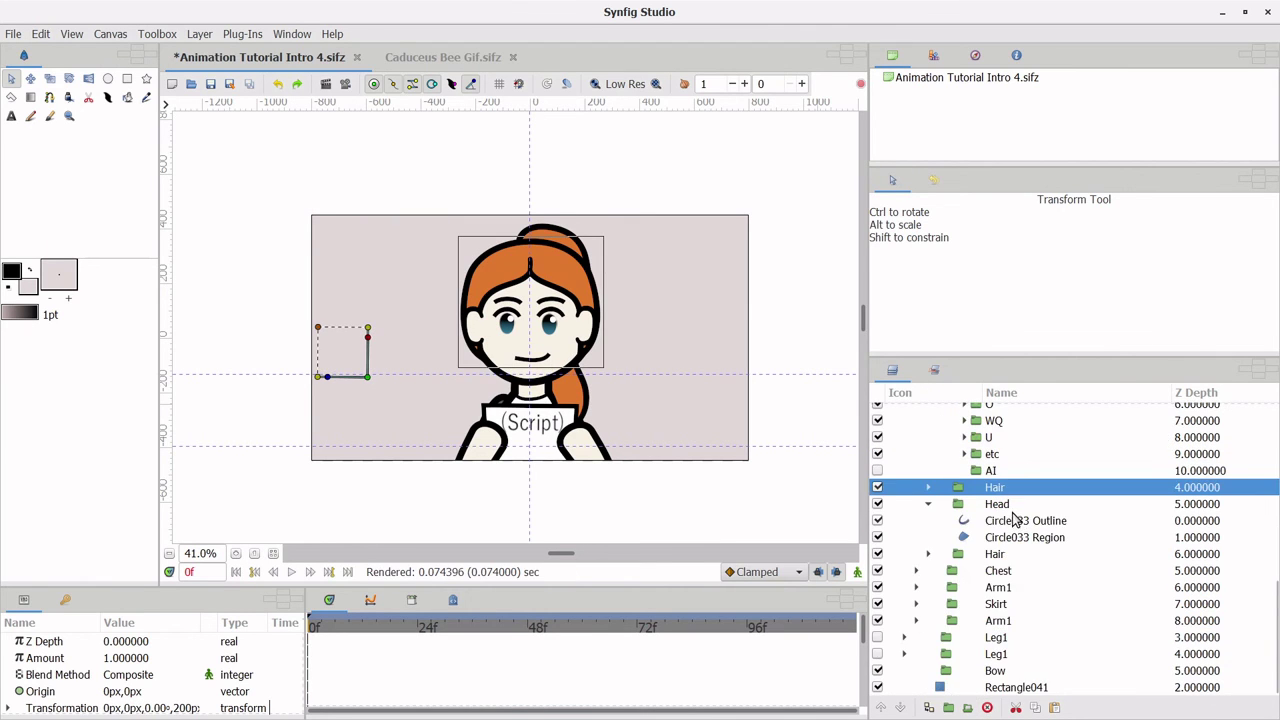
Step: Make the separate AI layer visible, then hide it again and leave it selected
{"action": "scroll", "coordinate": [1013, 519], "scroll_direction": "up", "scroll_amount": 3}
{"action": "left_click", "coordinate": [1007, 437]}
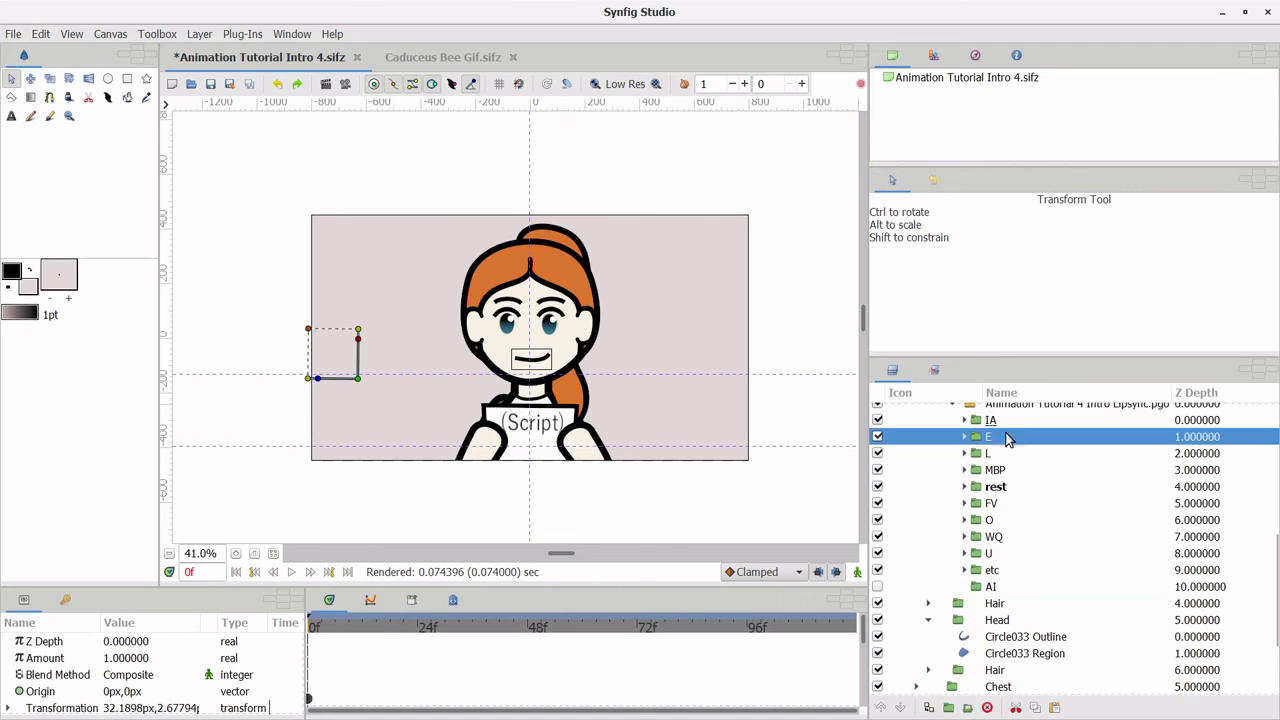
{"action": "left_click", "coordinate": [1008, 421]}
{"action": "scroll", "coordinate": [1033, 468], "scroll_direction": "up", "scroll_amount": 2}
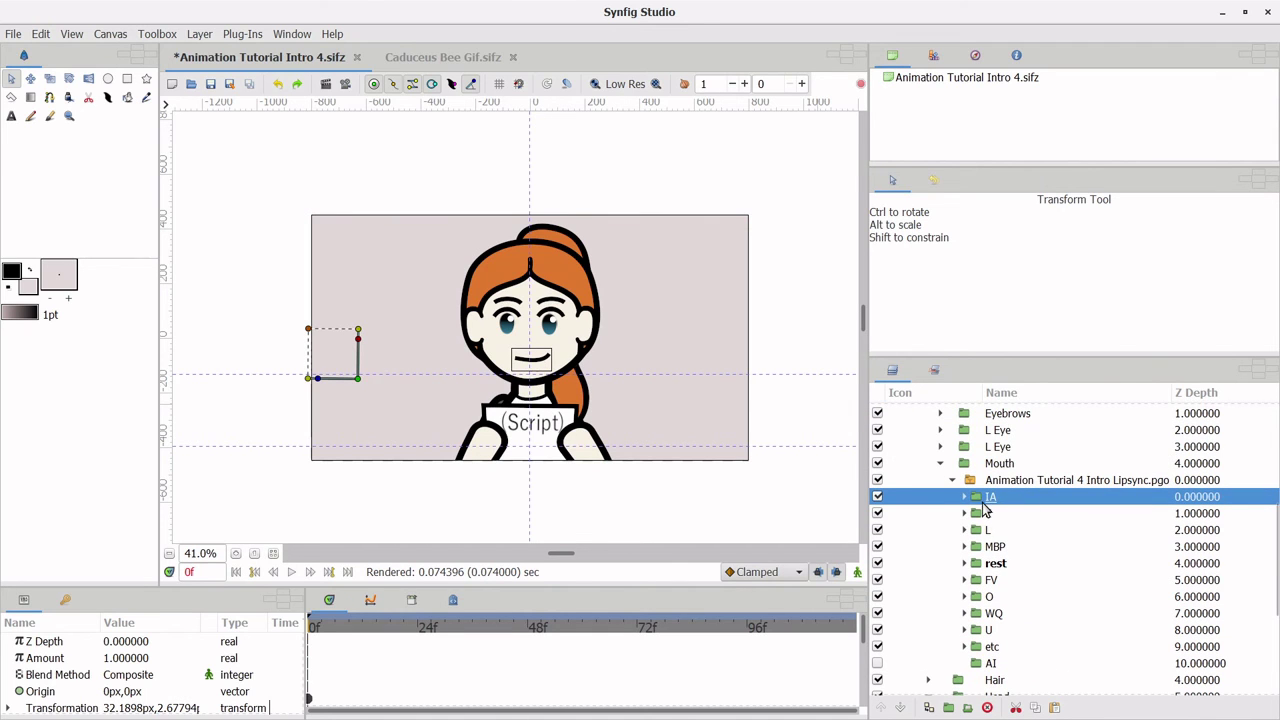
{"action": "left_click", "coordinate": [993, 664]}
{"action": "left_click", "coordinate": [877, 665]}
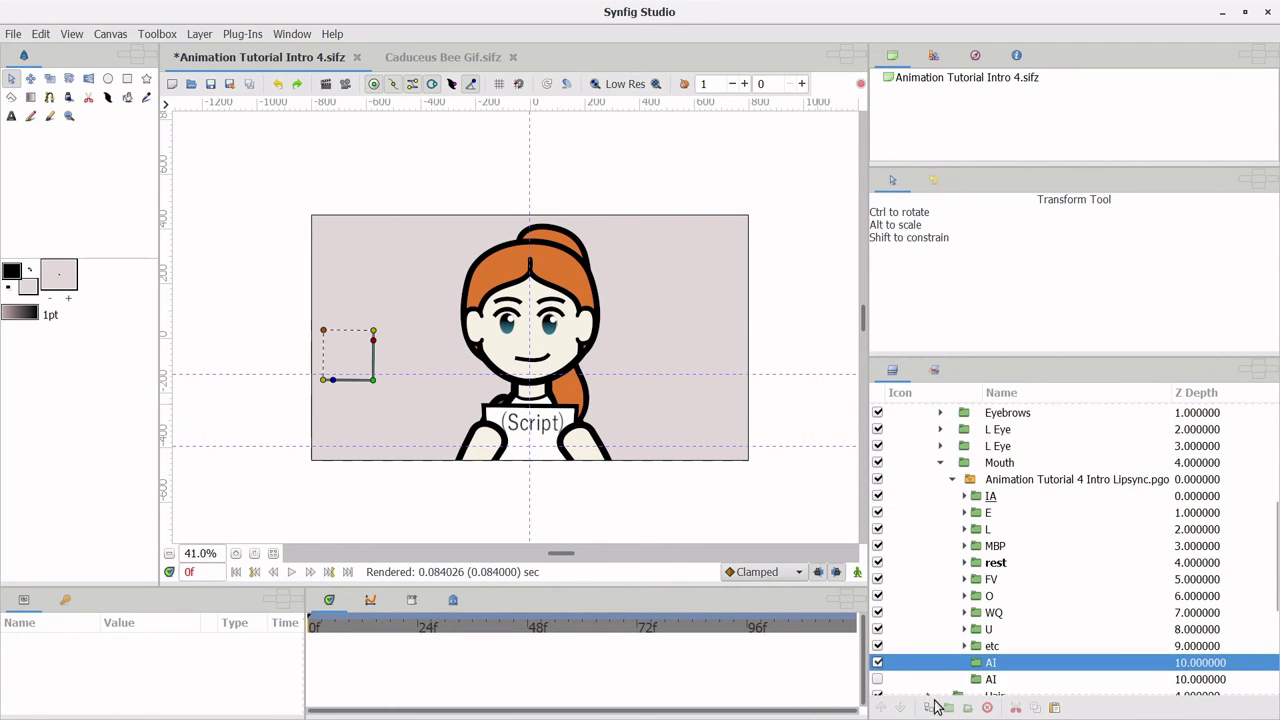
{"action": "scroll", "coordinate": [1006, 637], "scroll_direction": "down", "scroll_amount": 5}
{"action": "scroll", "coordinate": [1003, 560], "scroll_direction": "up", "scroll_amount": 1}
{"action": "double_click", "coordinate": [993, 510]}
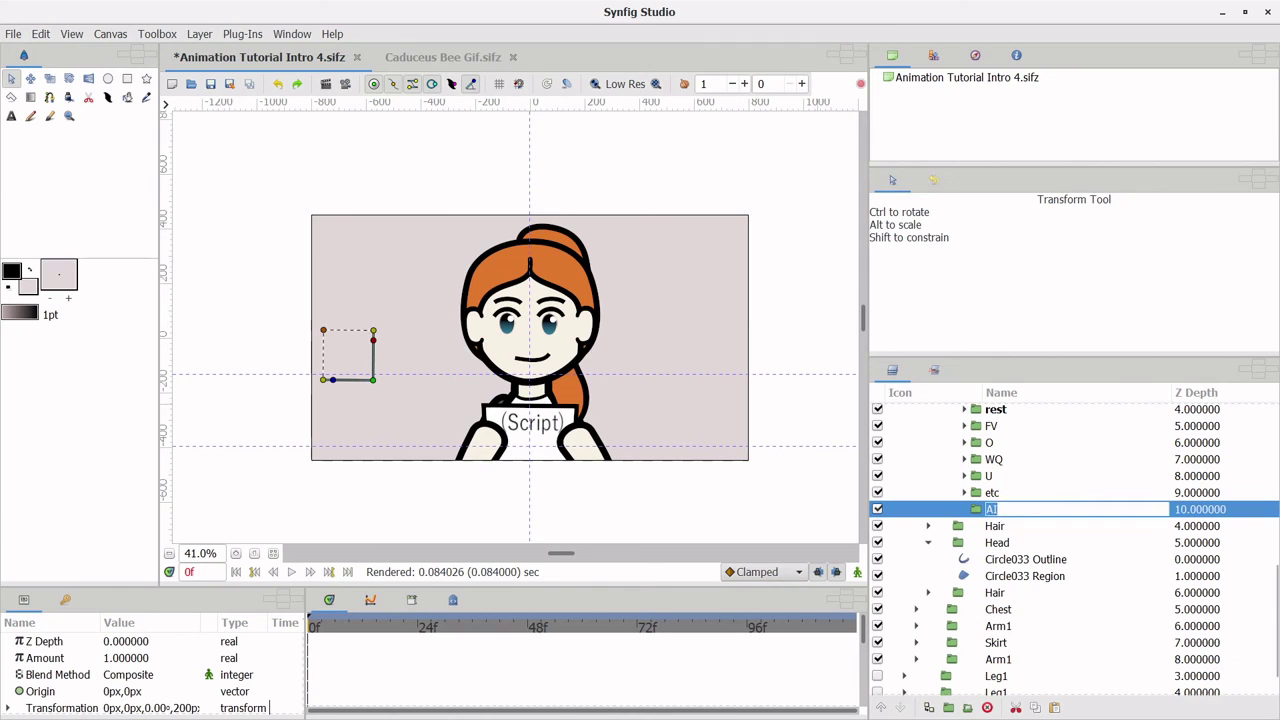
{"action": "left_click", "coordinate": [987, 707]}
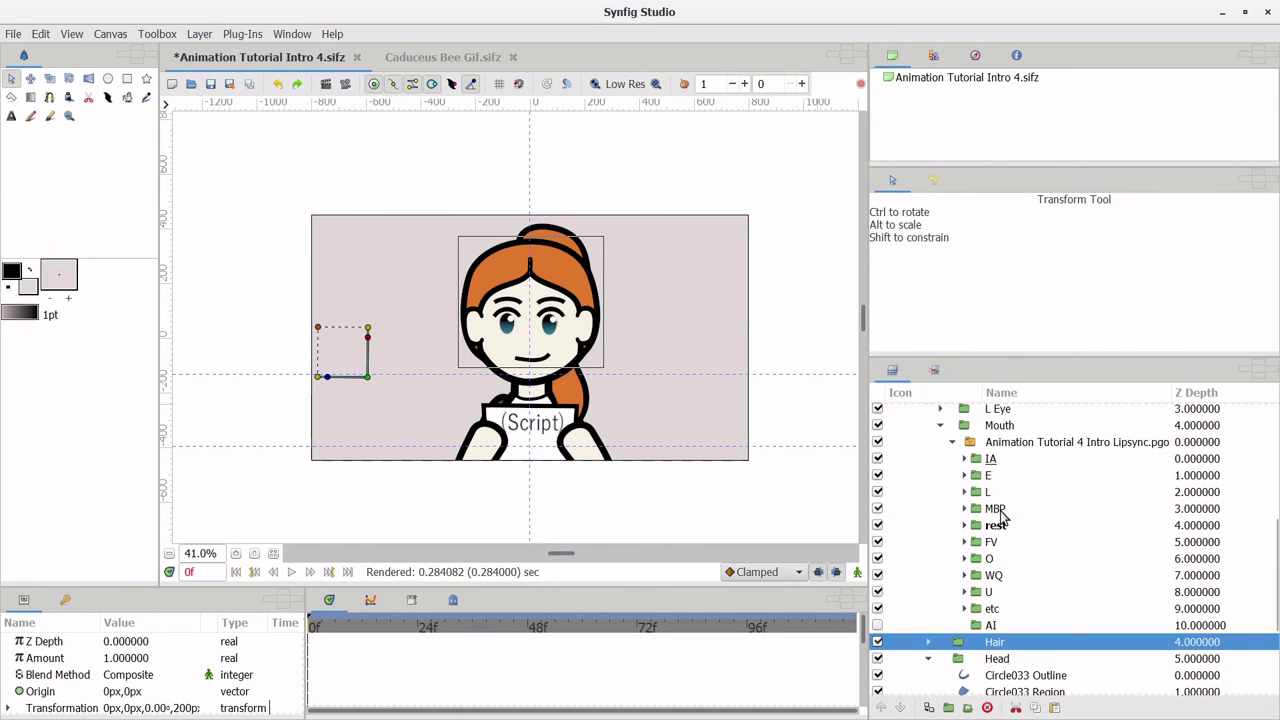
{"action": "left_click", "coordinate": [993, 627]}
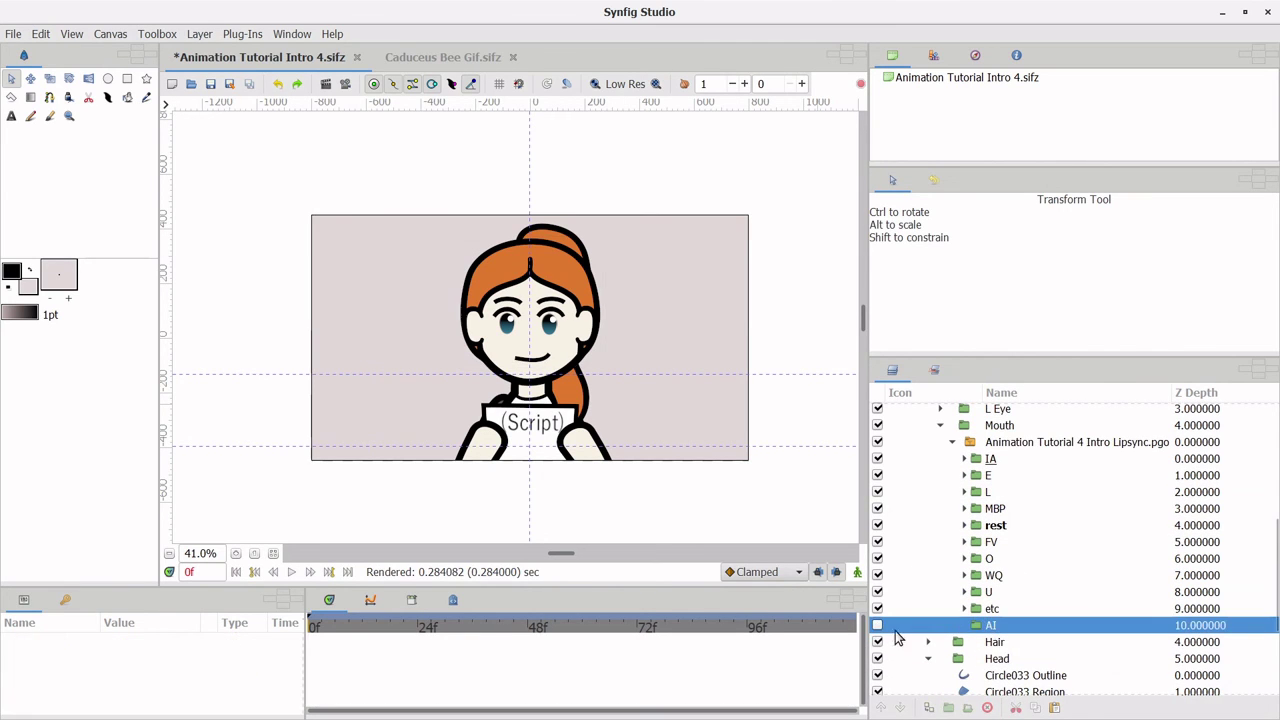
Step: Scrub the timeline through frames 30, 59 and 69, watching the mouth shapes change
{"action": "left_click", "coordinate": [1022, 472]}
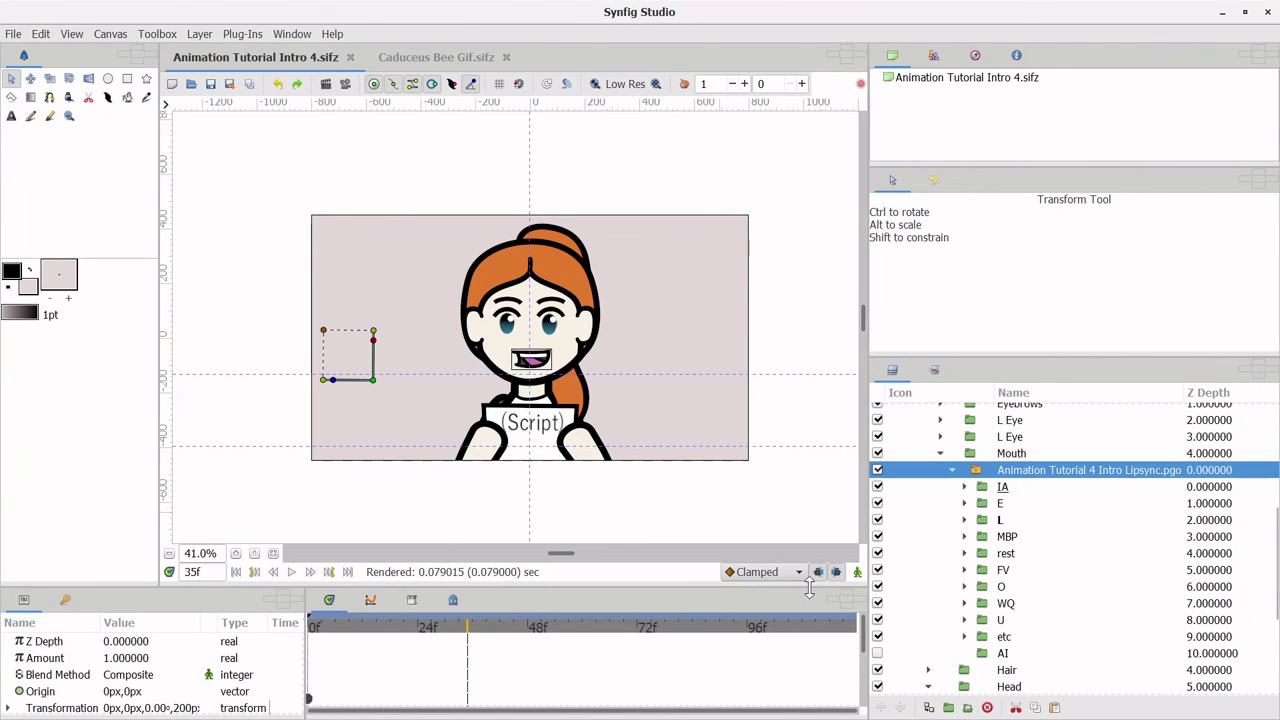
{"action": "left_click_drag", "start_coordinate": [864, 634], "coordinate": [868, 685]}
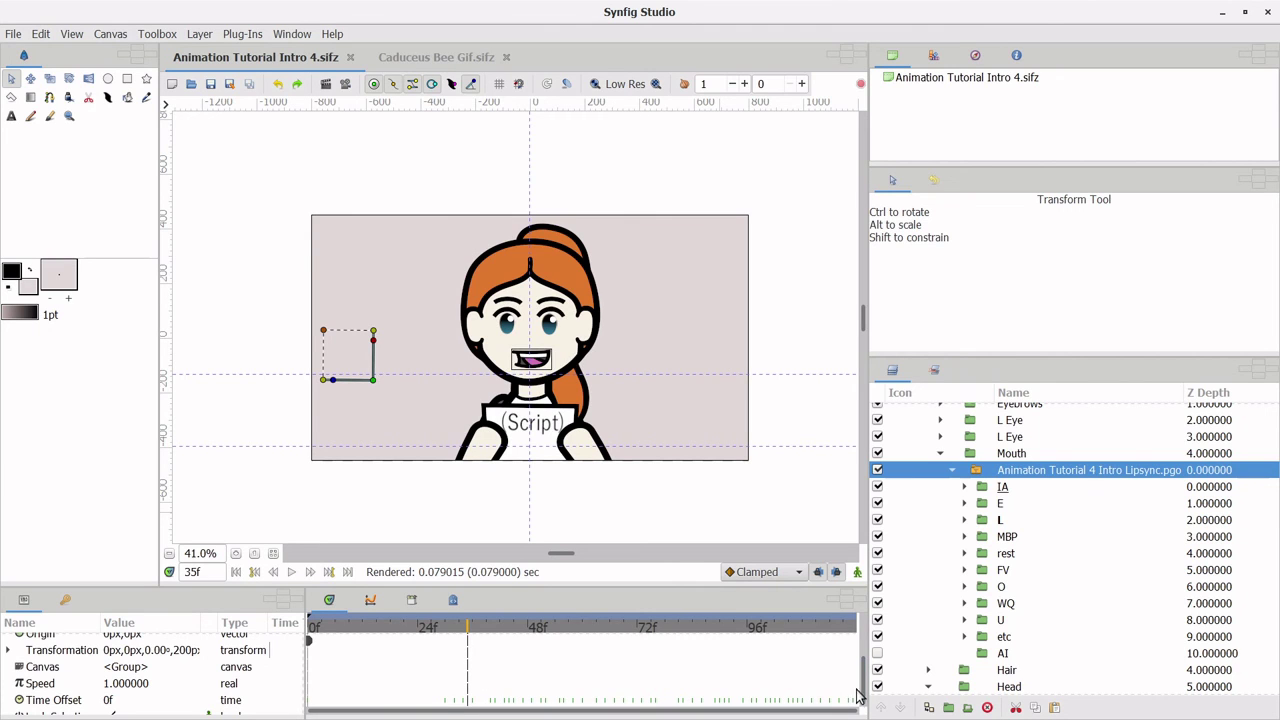
{"action": "left_click_drag", "start_coordinate": [459, 632], "coordinate": [561, 647]}
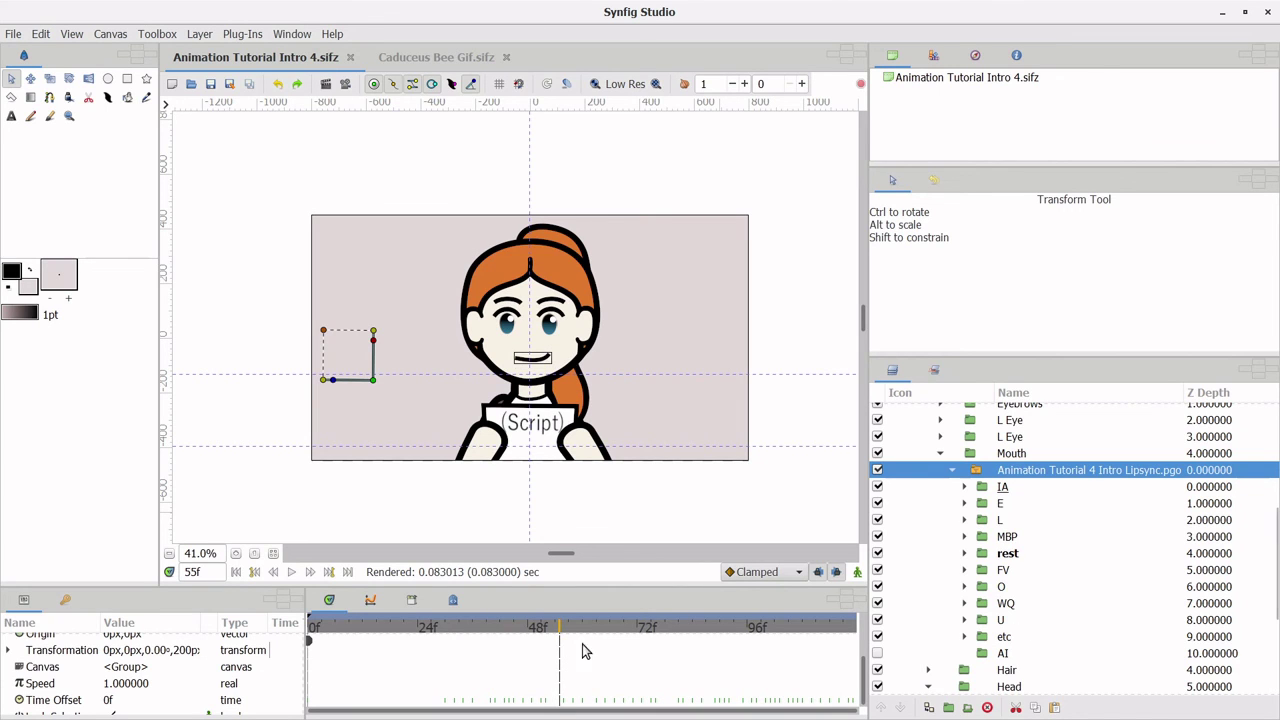
{"action": "left_click_drag", "start_coordinate": [570, 637], "coordinate": [620, 636]}
{"action": "left_click_drag", "start_coordinate": [620, 627], "coordinate": [624, 627]}
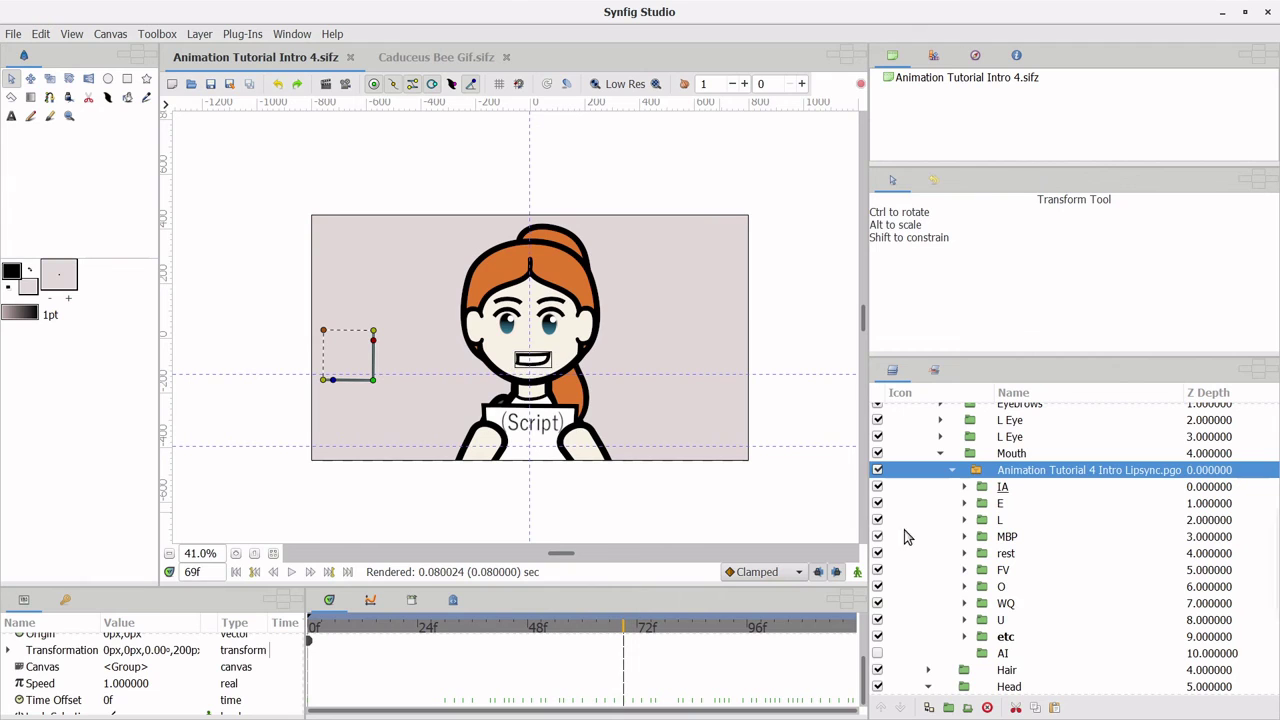
Step: Rename the IA mouth folder back to AI
{"action": "double_click", "coordinate": [1003, 487]}
{"action": "type", "text": "AI"}
{"action": "key", "text": "Return"}
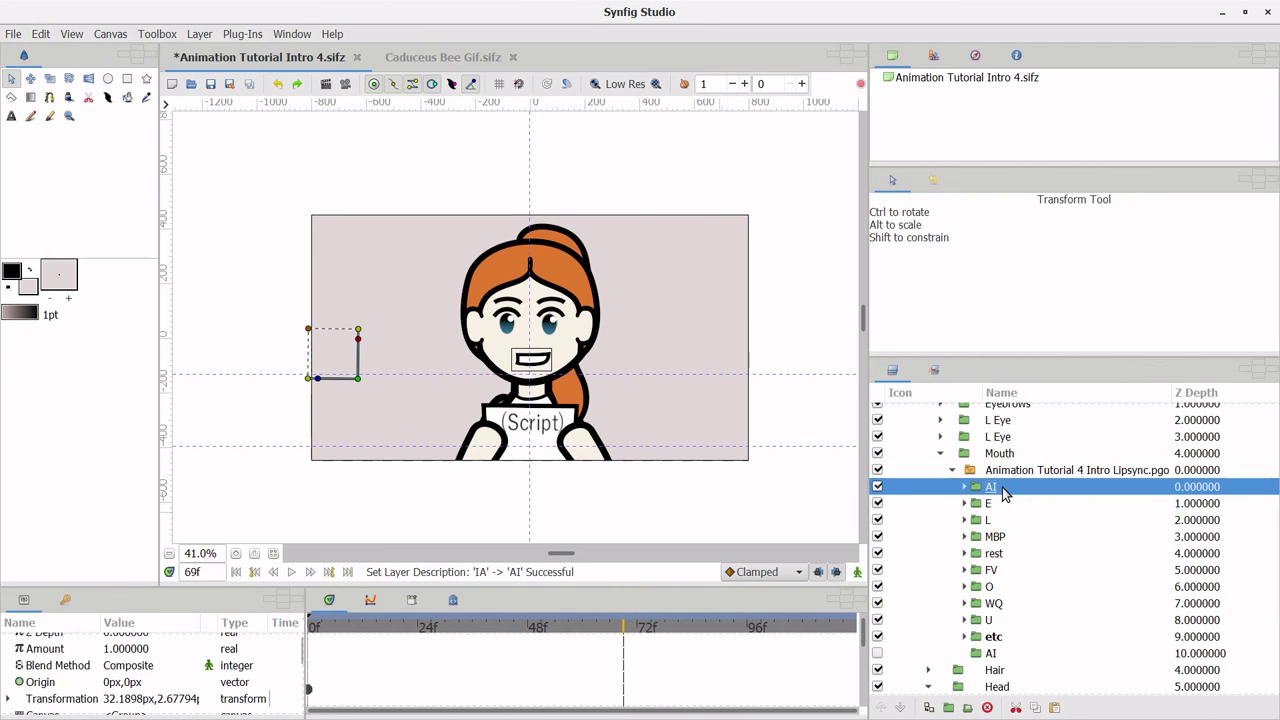
Step: Delete the separate AI layer and scrub back to frame 23 to check the mouth
{"action": "left_click", "coordinate": [1012, 653]}
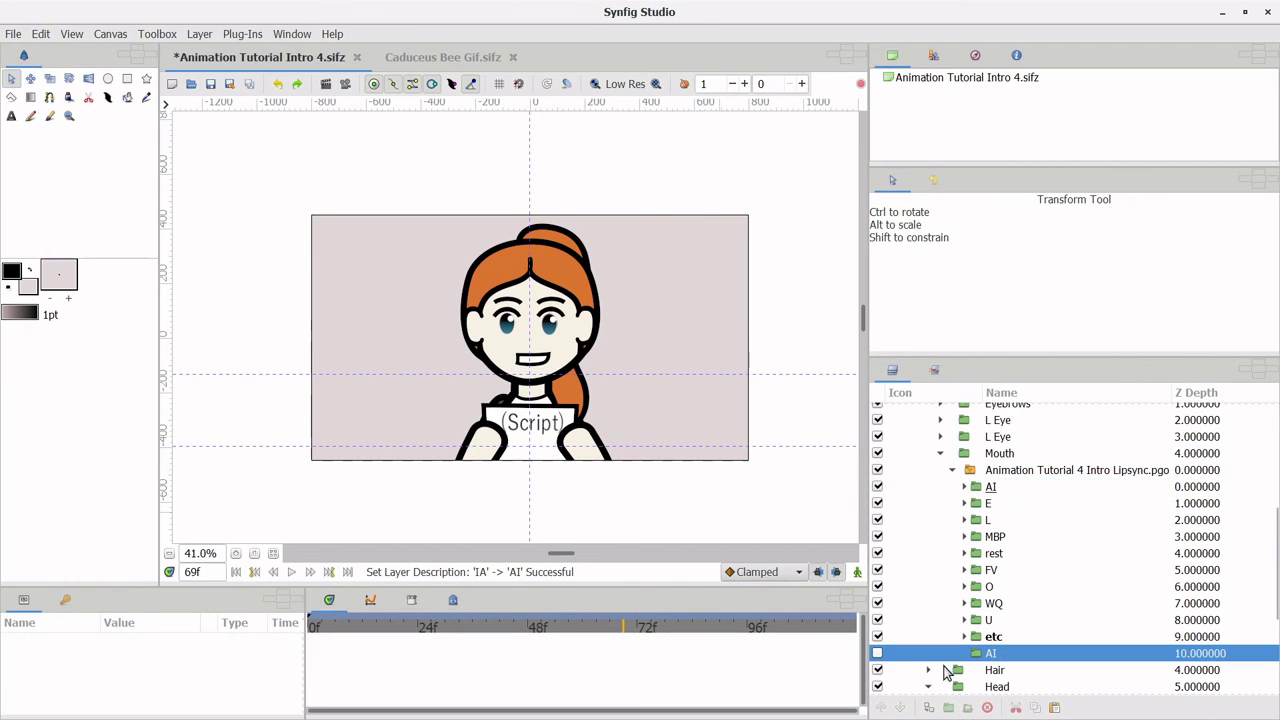
{"action": "left_click", "coordinate": [879, 654]}
{"action": "scroll", "coordinate": [885, 640], "scroll_direction": "down", "scroll_amount": 4}
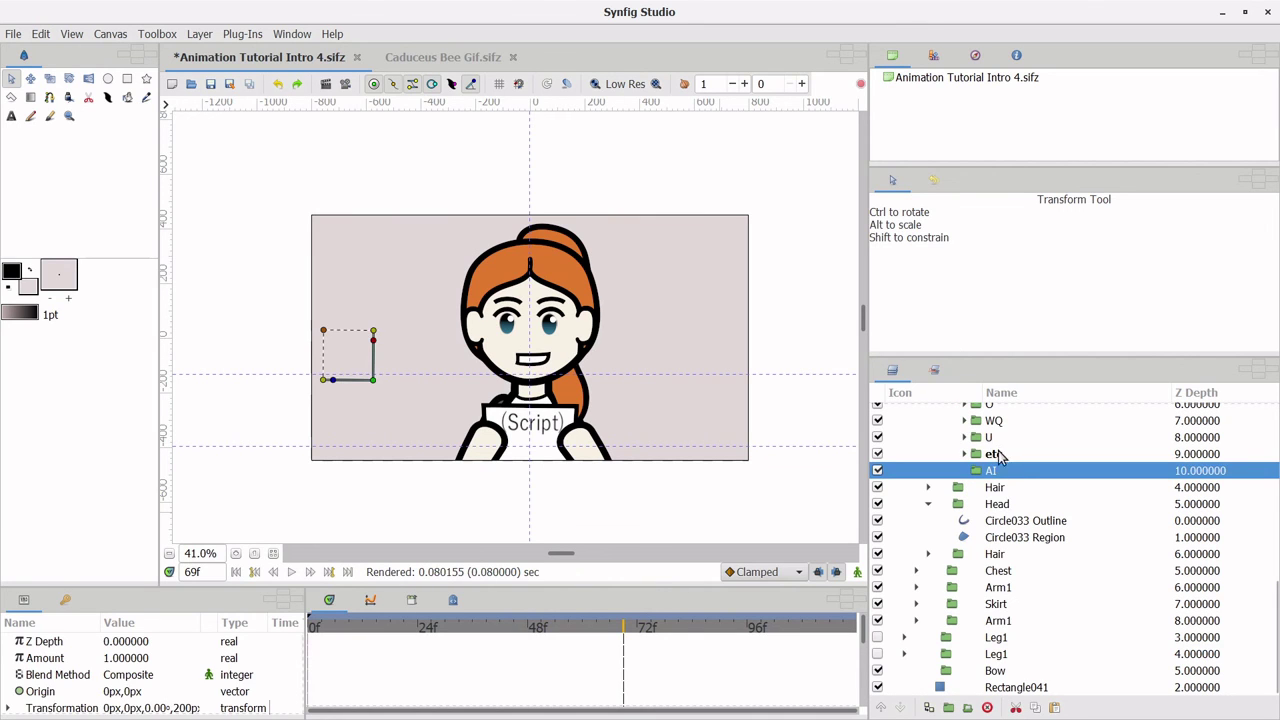
{"action": "left_click", "coordinate": [987, 707]}
{"action": "scroll", "coordinate": [998, 572], "scroll_direction": "up", "scroll_amount": 2}
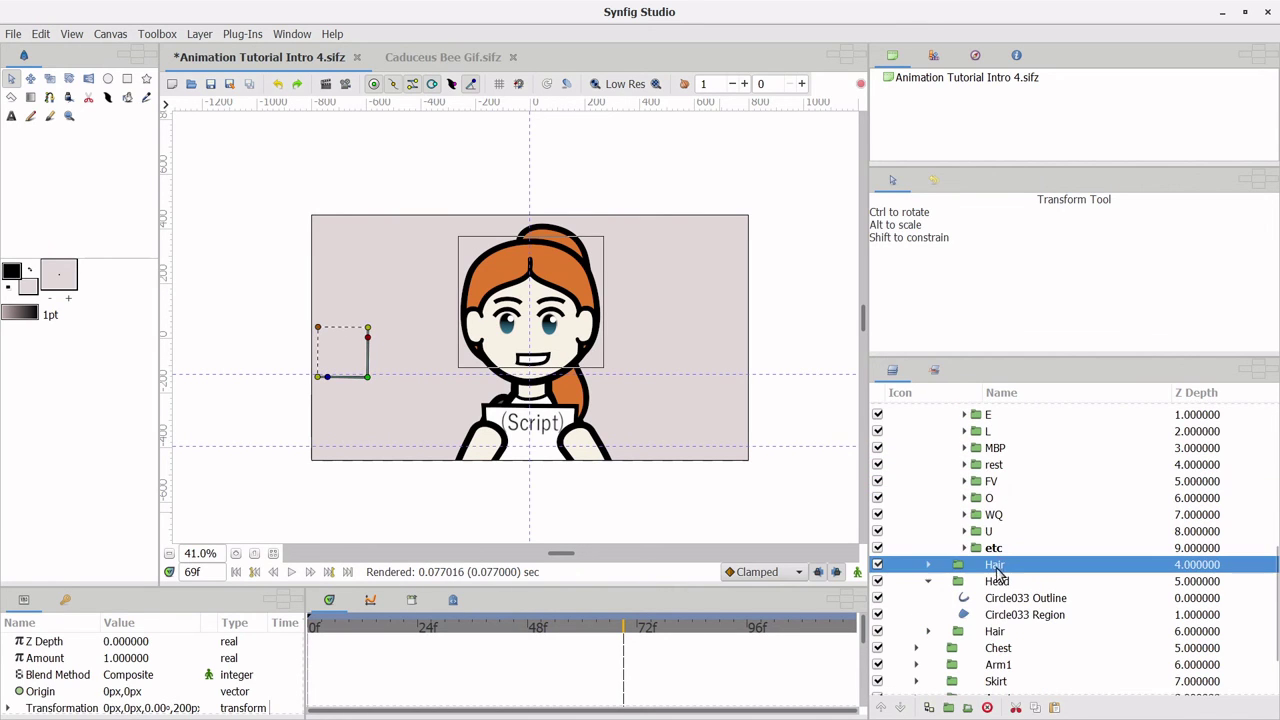
{"action": "left_click_drag", "start_coordinate": [594, 636], "coordinate": [413, 634]}
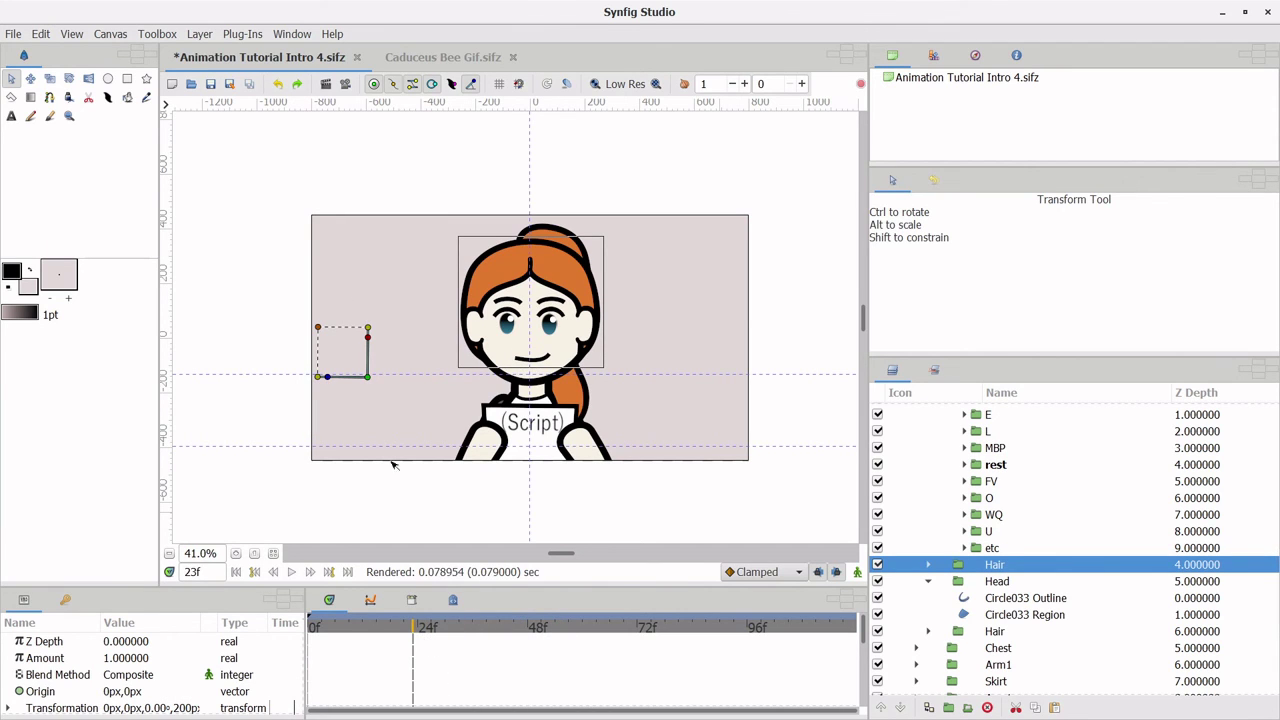
{"action": "left_click", "coordinate": [10, 35]}
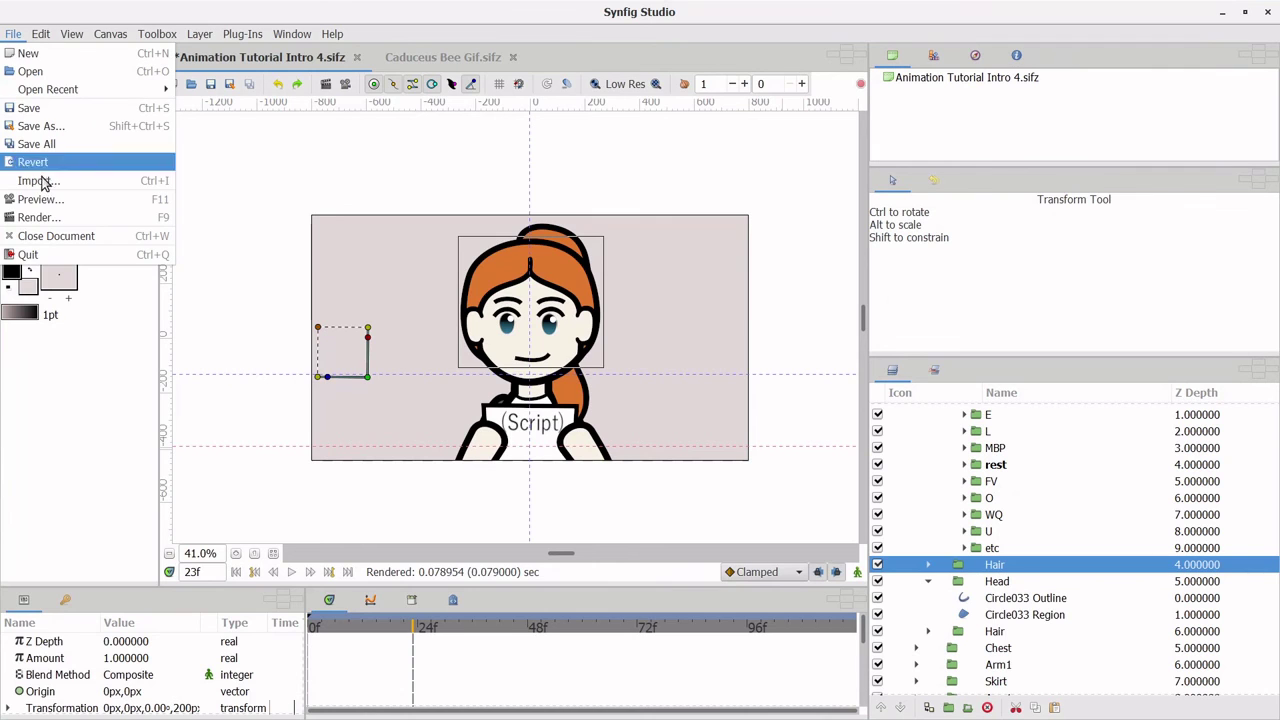
{"action": "left_click", "coordinate": [57, 209]}
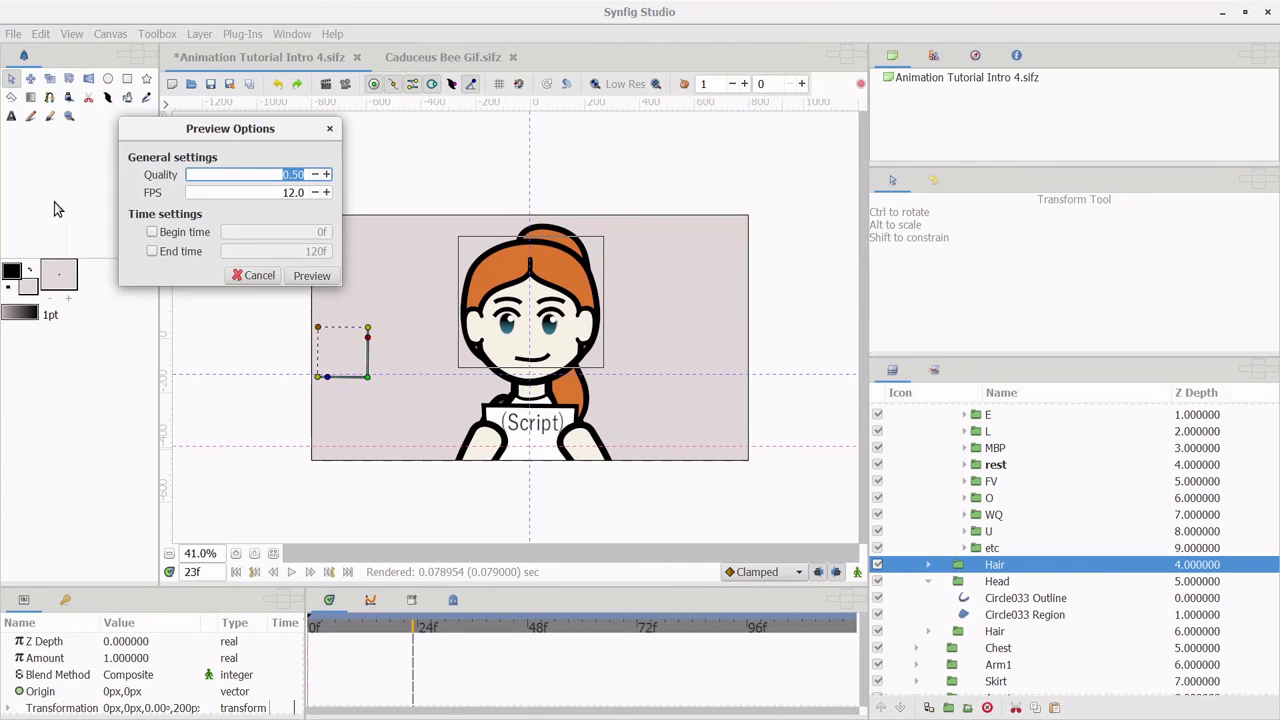
{"action": "left_click", "coordinate": [311, 279]}
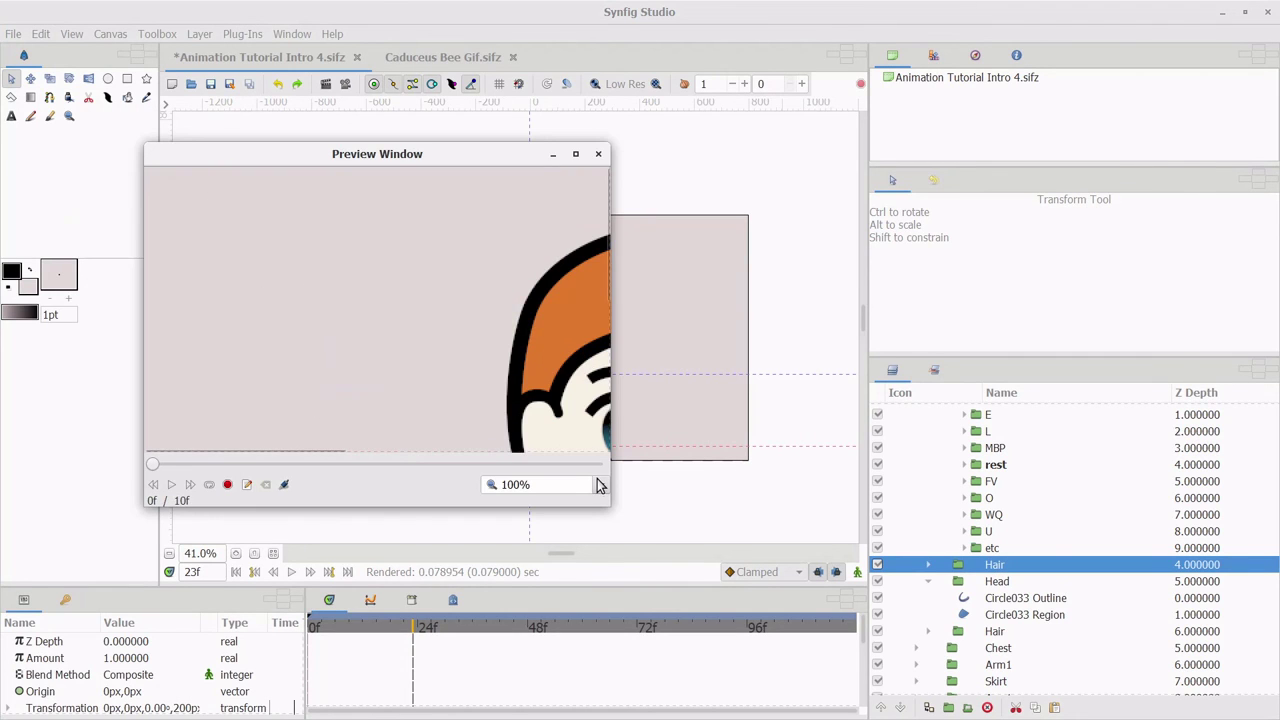
{"action": "left_click", "coordinate": [601, 488]}
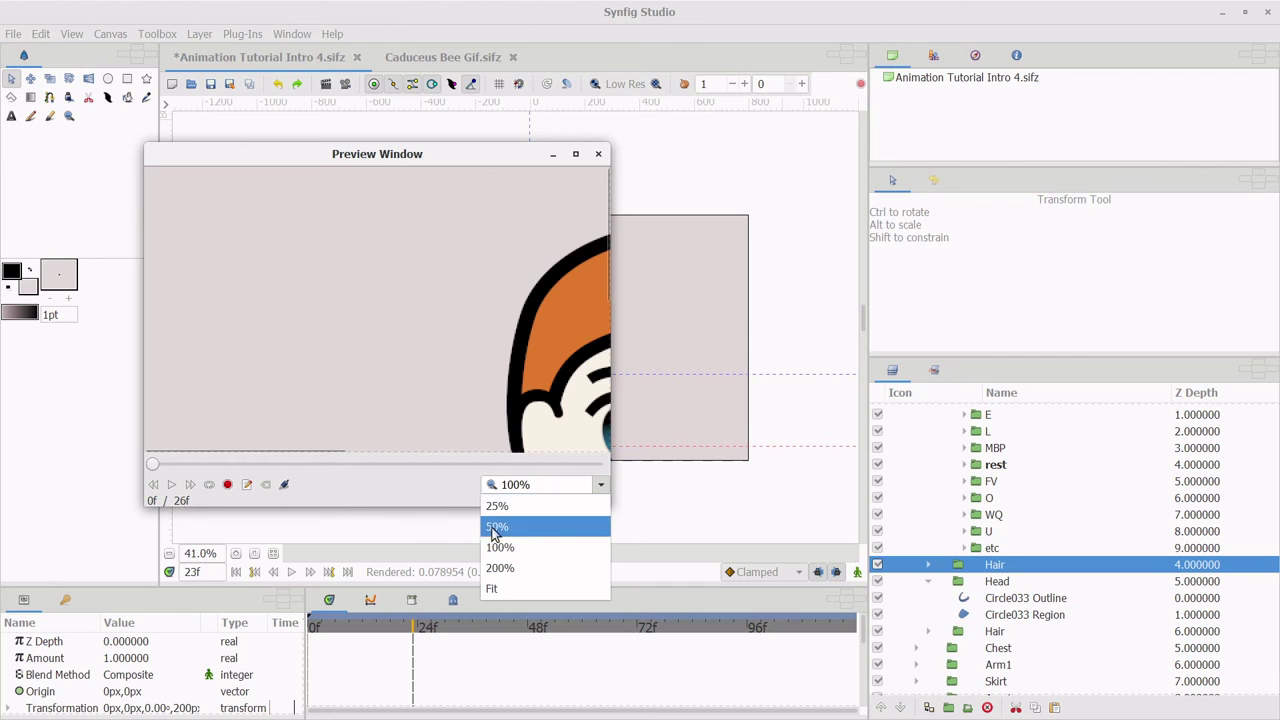
{"action": "left_click", "coordinate": [497, 527]}
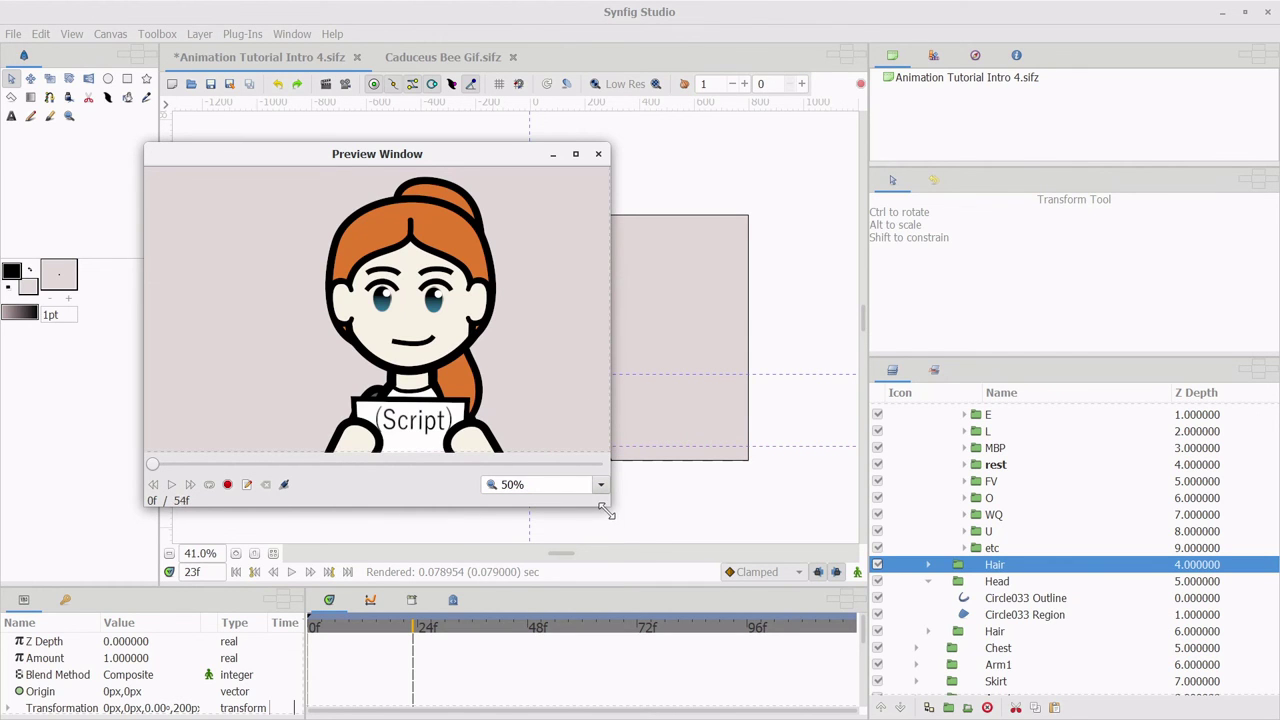
{"action": "left_click_drag", "start_coordinate": [606, 512], "coordinate": [962, 641]}
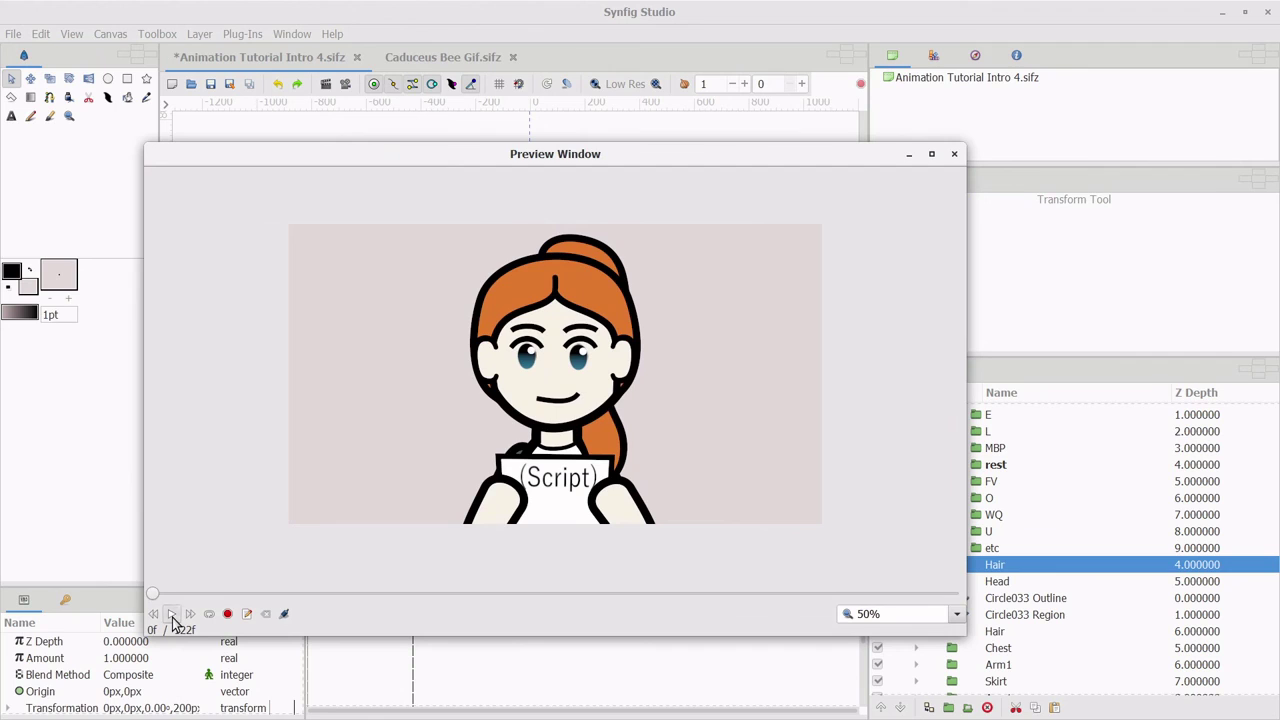
{"action": "left_click", "coordinate": [172, 619]}
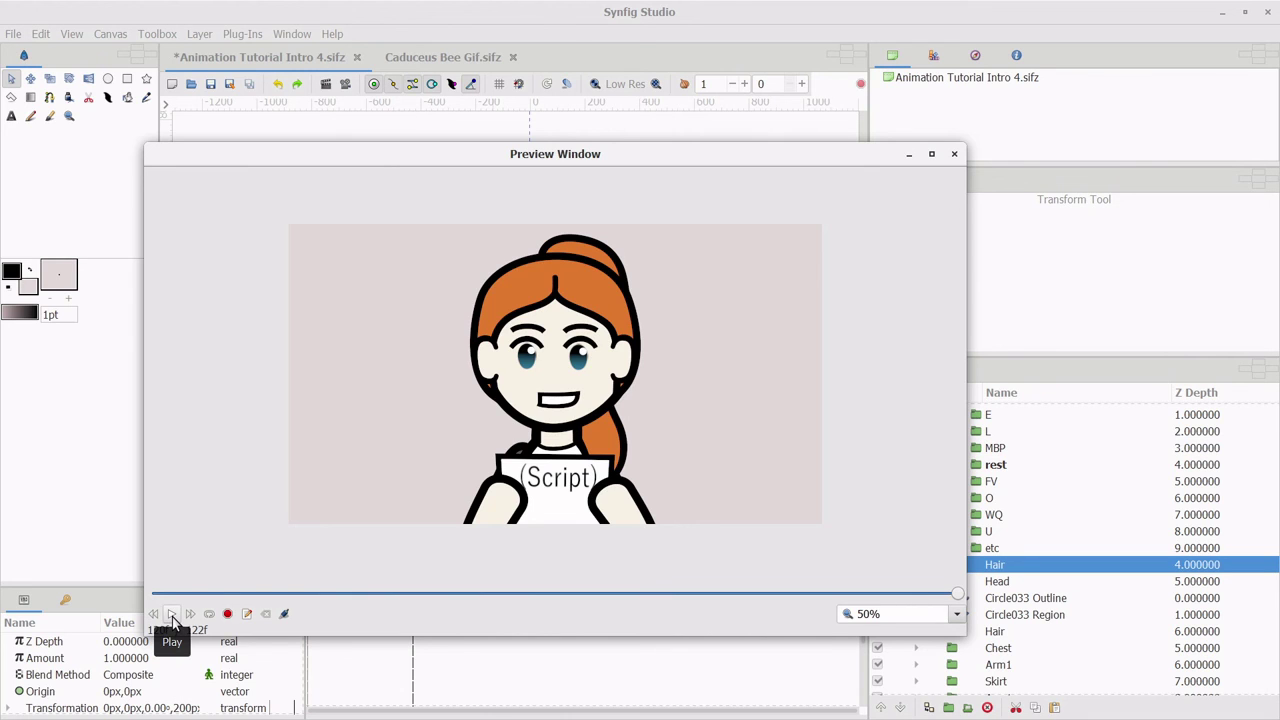
{"action": "left_click", "coordinate": [953, 155]}
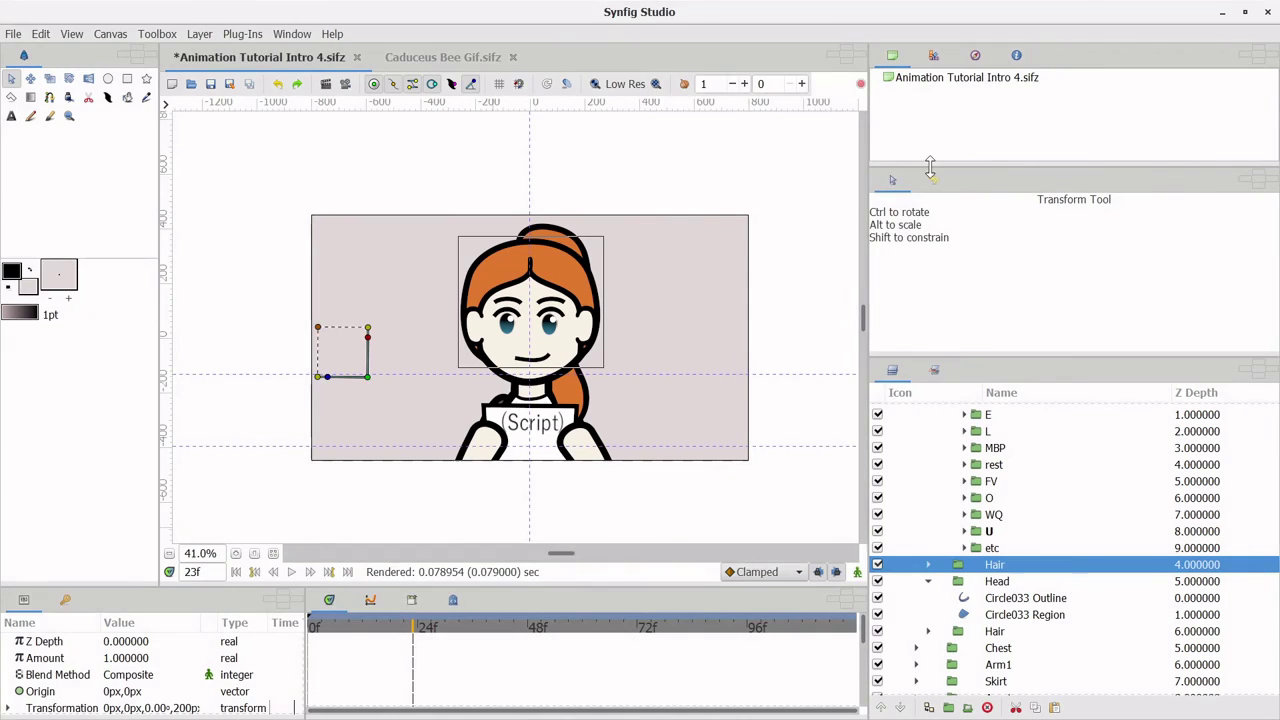